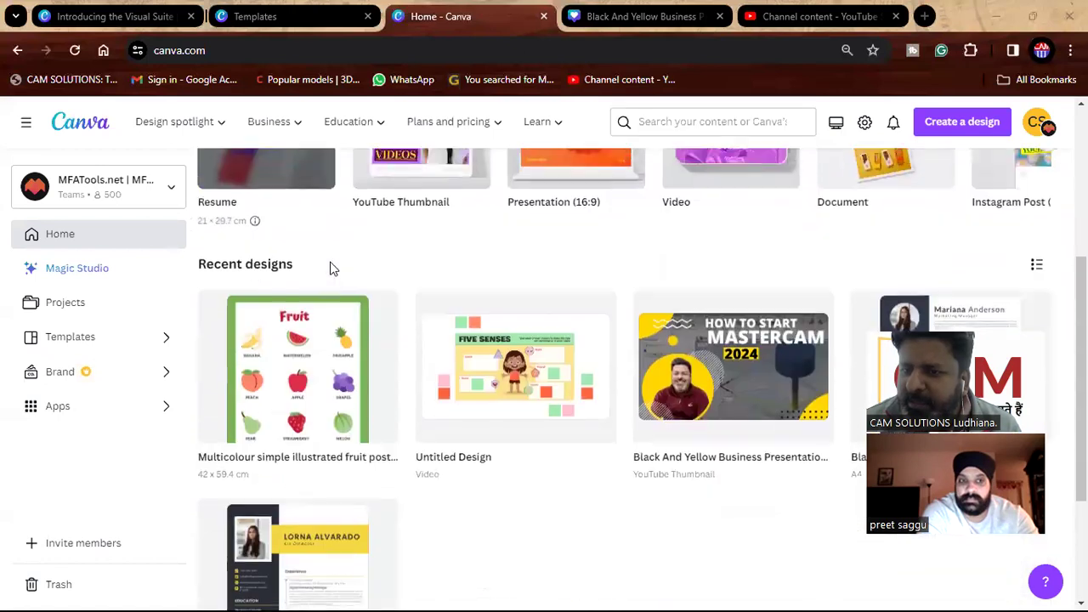
From the Canva home search suggestions, open the 'YouTube Thumbnail' template gallery.
{"action": "scroll", "coordinate": [333, 269], "scroll_direction": "up", "scroll_amount": 3}
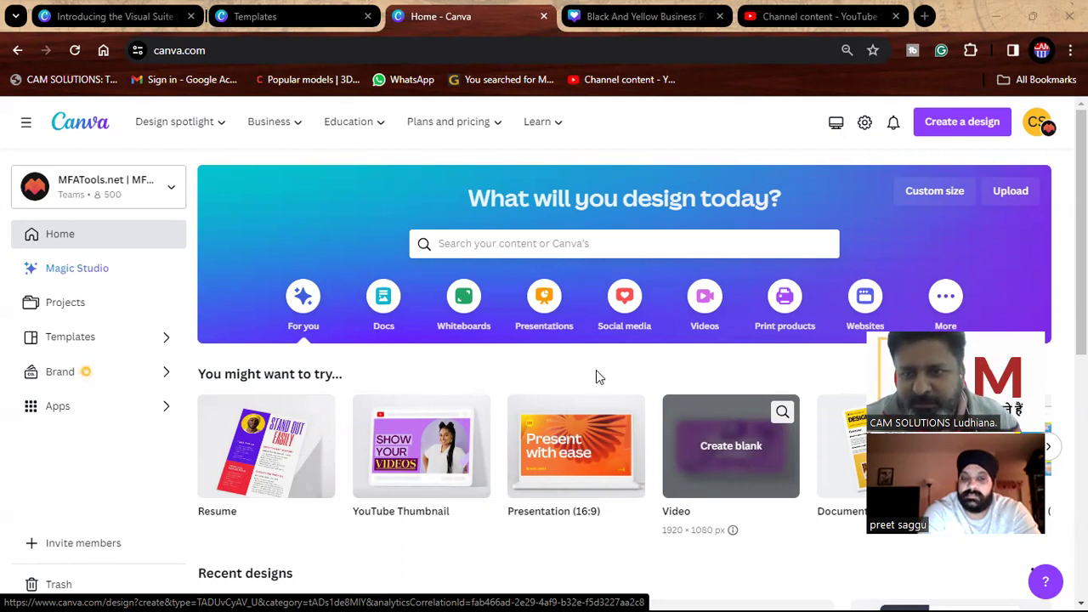
{"action": "left_click", "coordinate": [503, 243]}
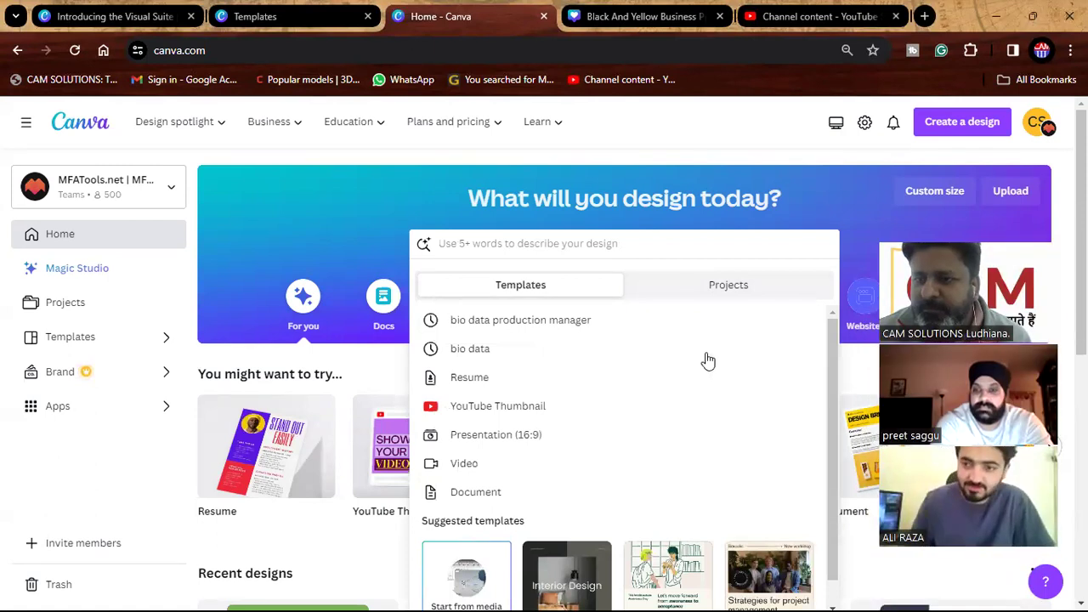
{"action": "left_click", "coordinate": [829, 209]}
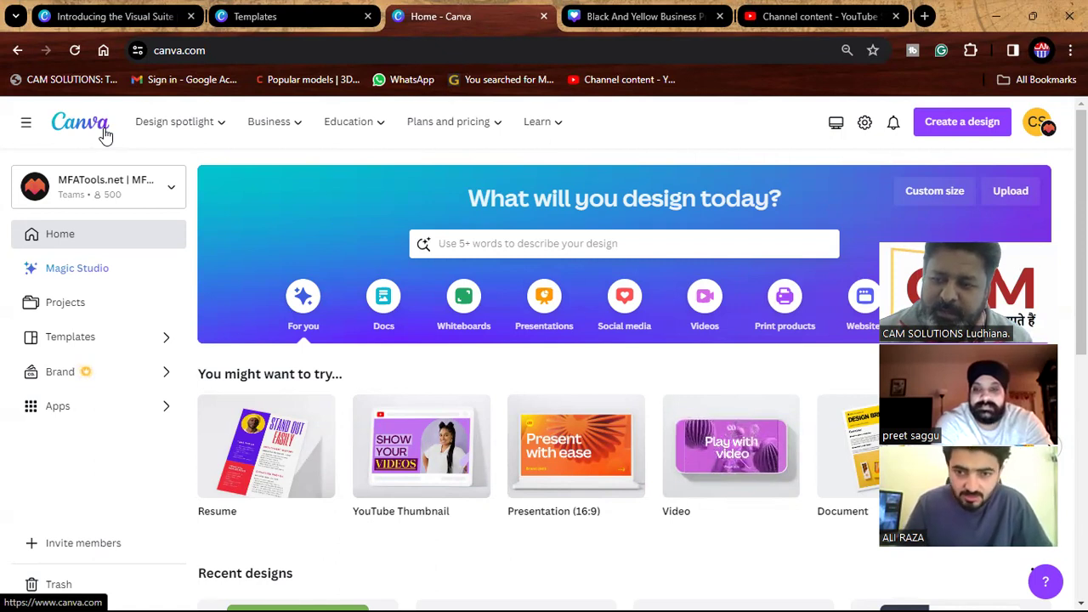
{"action": "scroll", "coordinate": [406, 356], "scroll_direction": "down", "scroll_amount": 3}
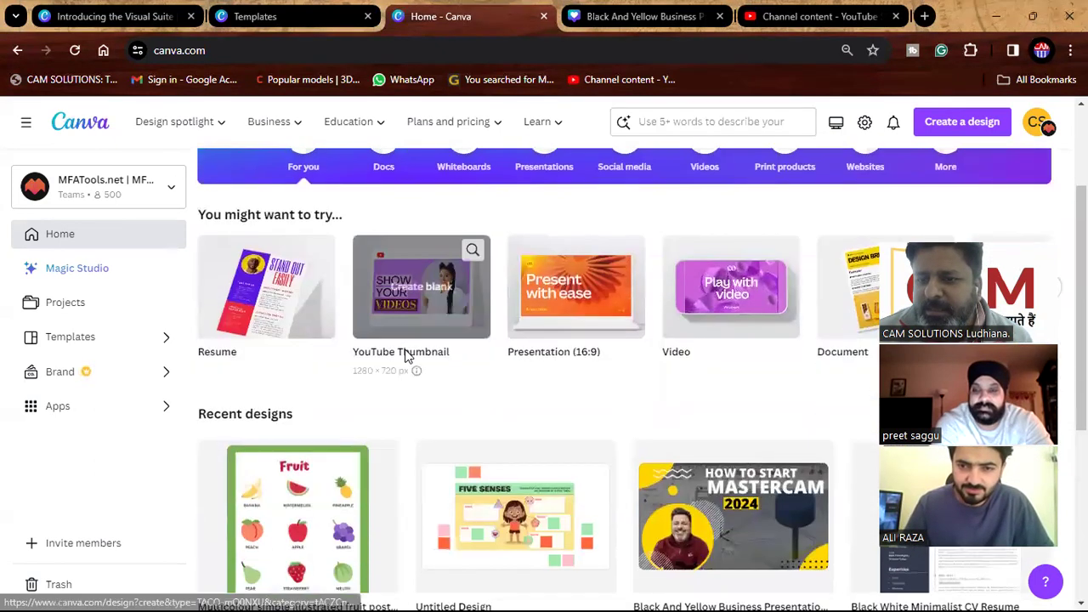
{"action": "scroll", "coordinate": [406, 357], "scroll_direction": "down", "scroll_amount": 3}
{"action": "scroll", "coordinate": [406, 357], "scroll_direction": "up", "scroll_amount": 6}
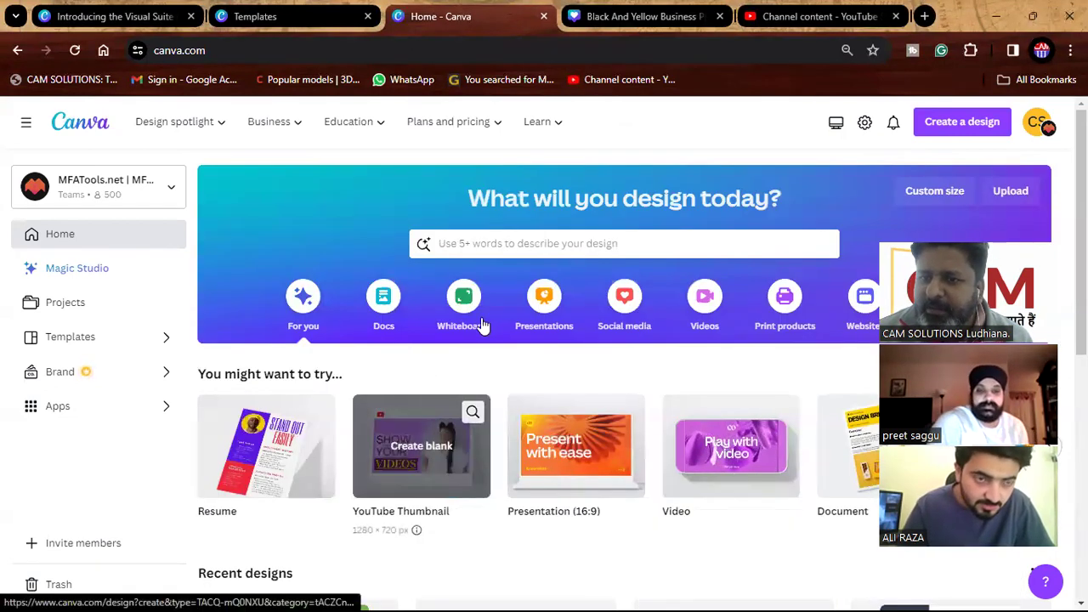
{"action": "left_click", "coordinate": [474, 243]}
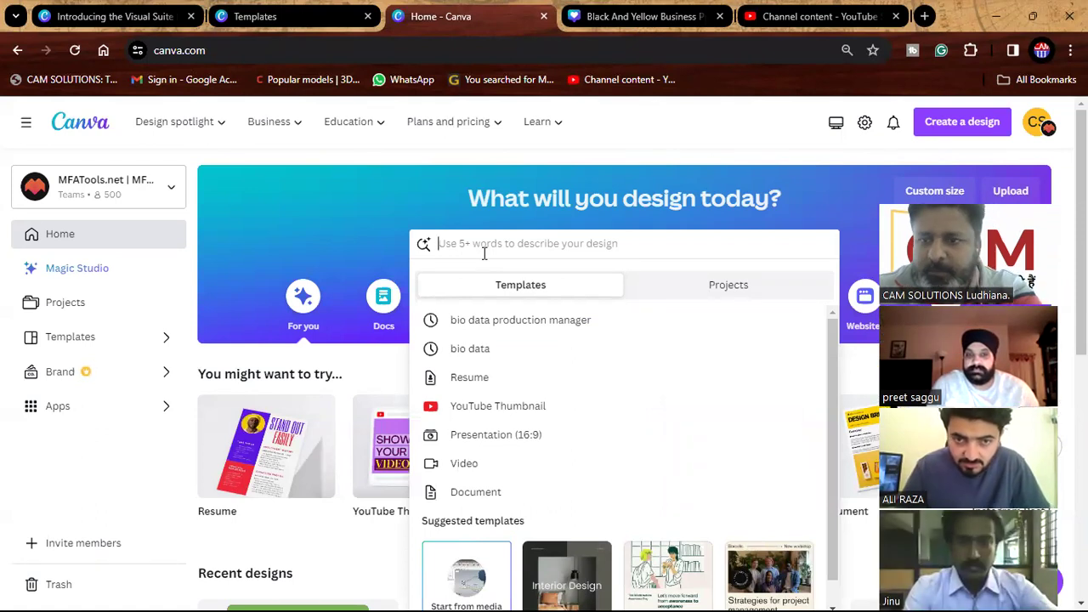
{"action": "left_click", "coordinate": [519, 408]}
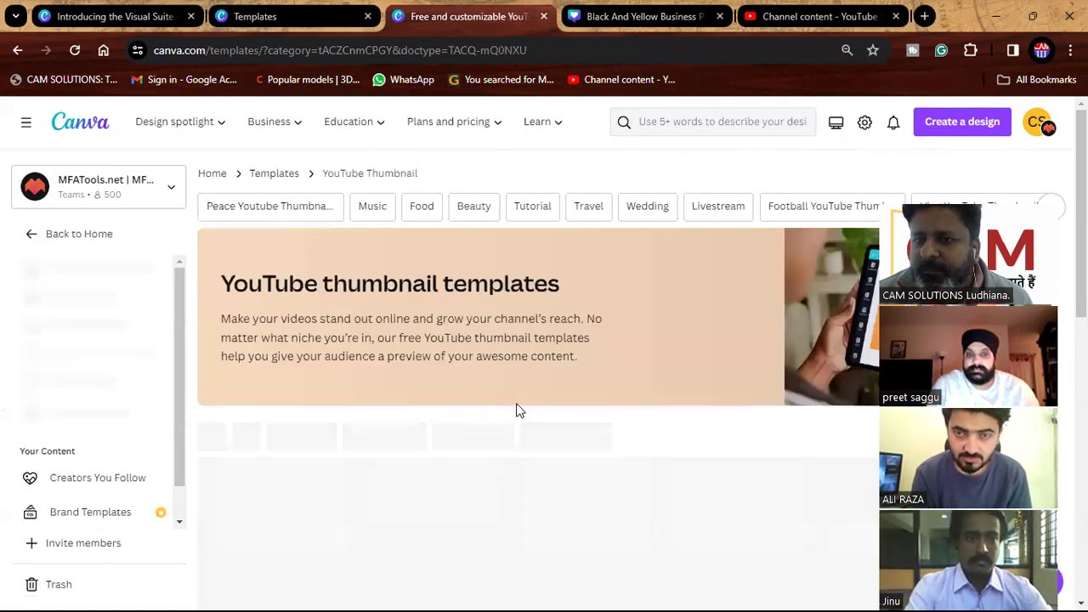
Filter thumbnails to Tutorial and customize the Orange Modern 'How To Generate More YouTube Viewers' template.
{"action": "scroll", "coordinate": [519, 411], "scroll_direction": "down", "scroll_amount": 1}
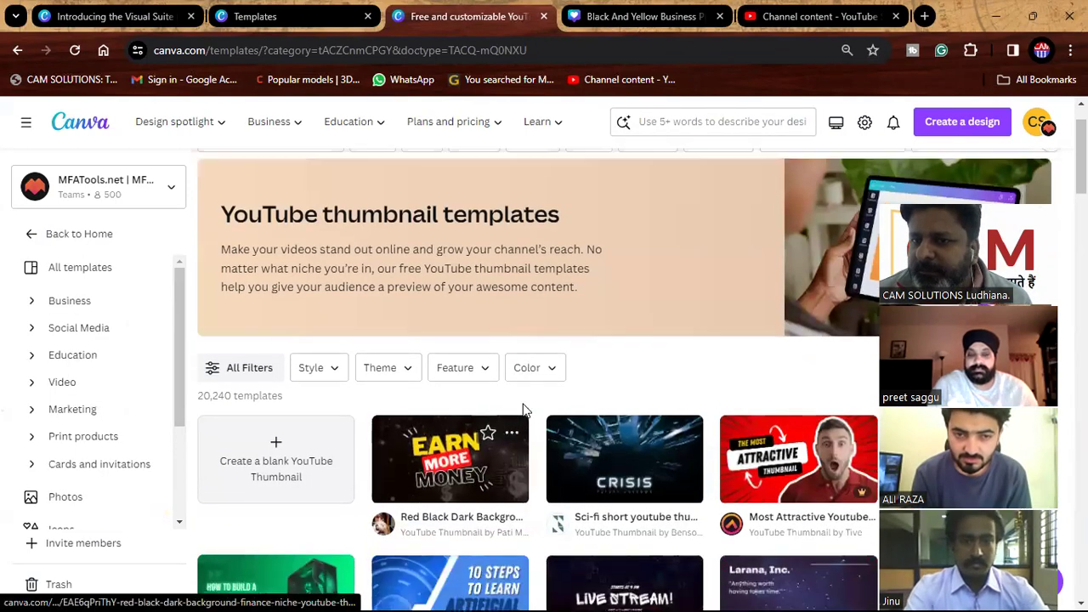
{"action": "scroll", "coordinate": [520, 411], "scroll_direction": "up", "scroll_amount": 1}
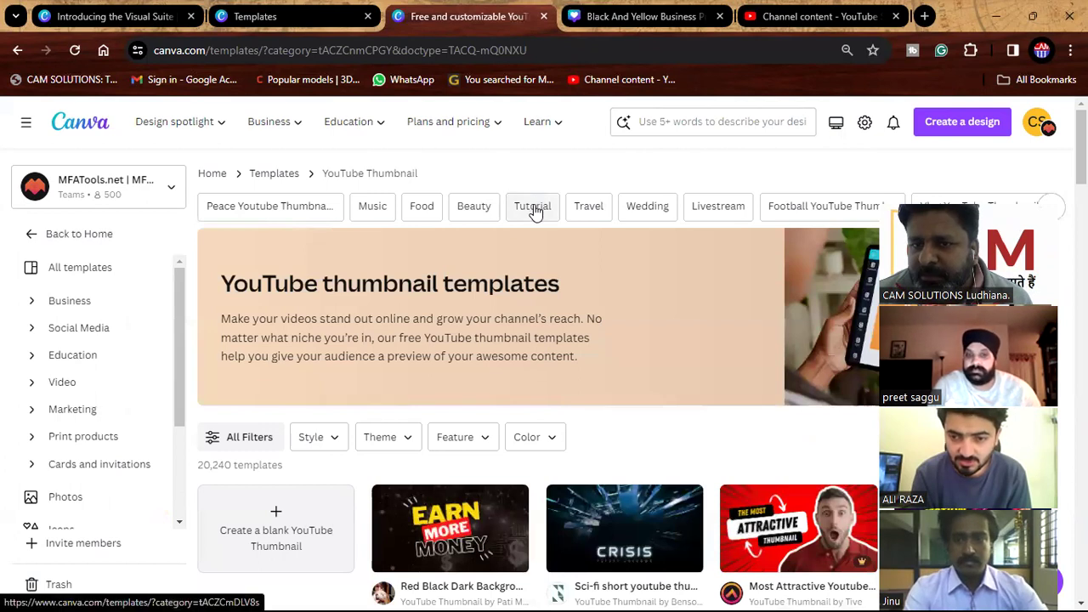
{"action": "left_click", "coordinate": [534, 207]}
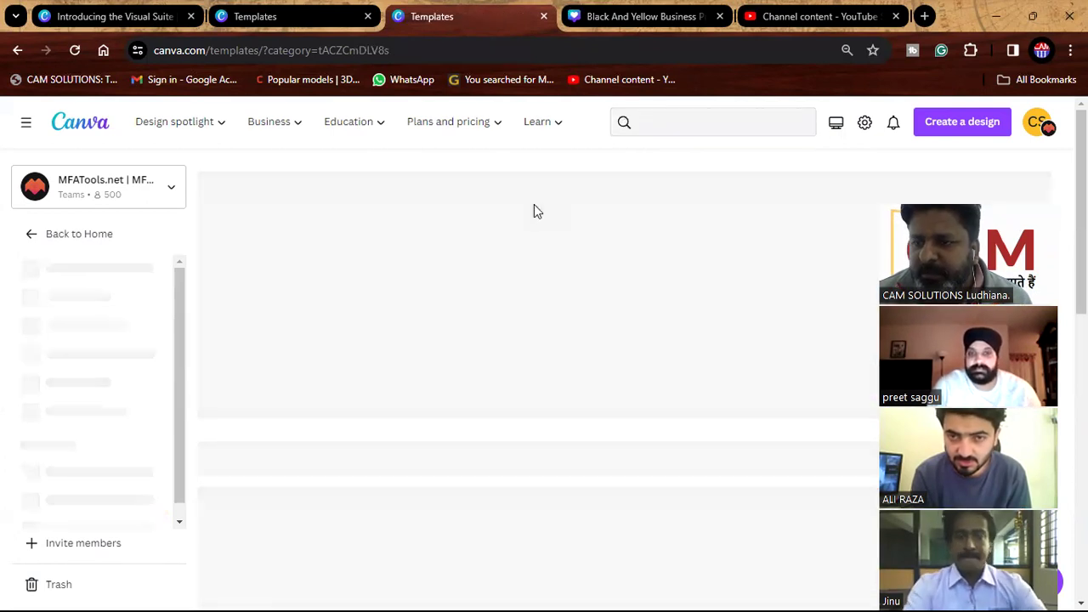
{"action": "scroll", "coordinate": [575, 354], "scroll_direction": "down", "scroll_amount": 5}
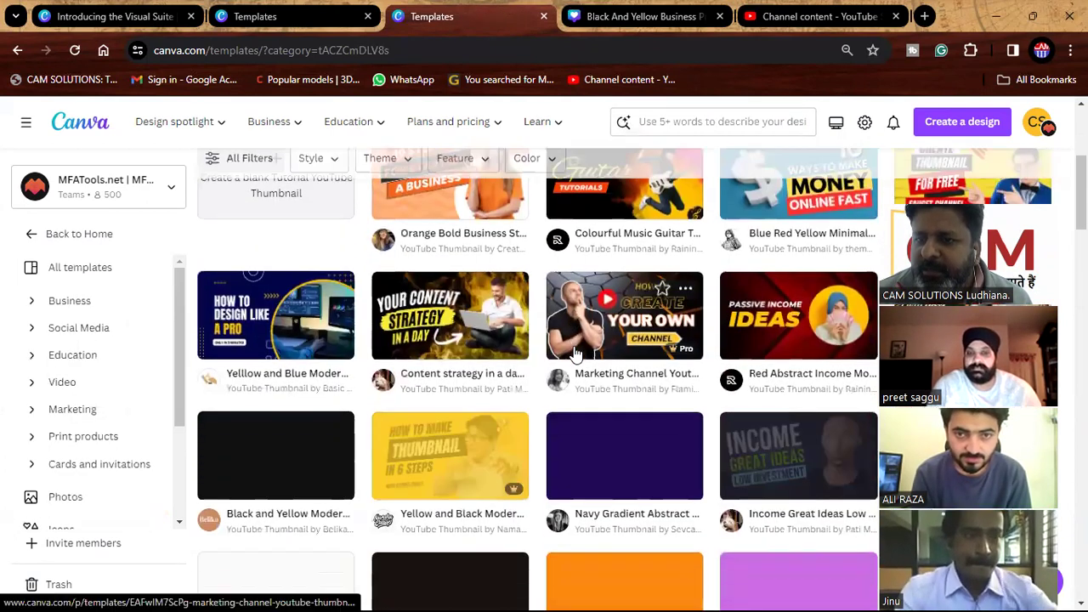
{"action": "scroll", "coordinate": [575, 353], "scroll_direction": "down", "scroll_amount": 1}
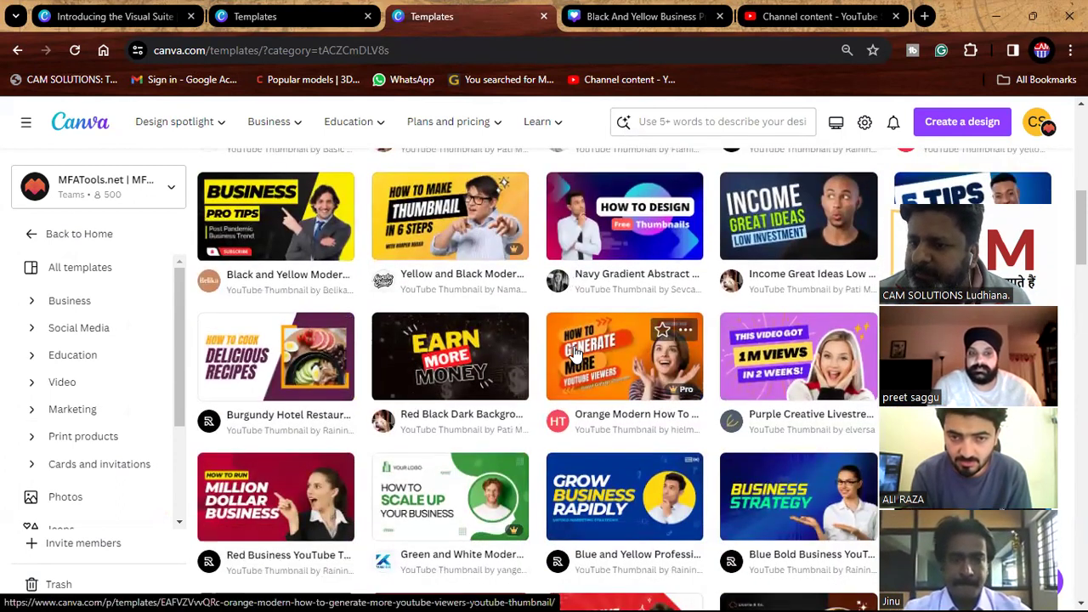
{"action": "left_click", "coordinate": [633, 375]}
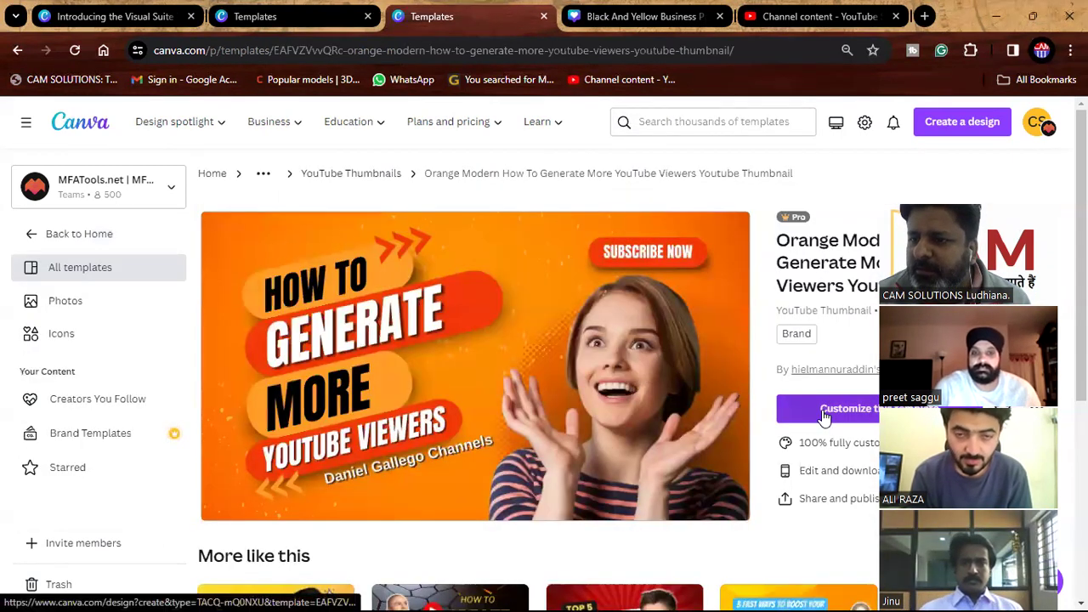
{"action": "left_click", "coordinate": [822, 410]}
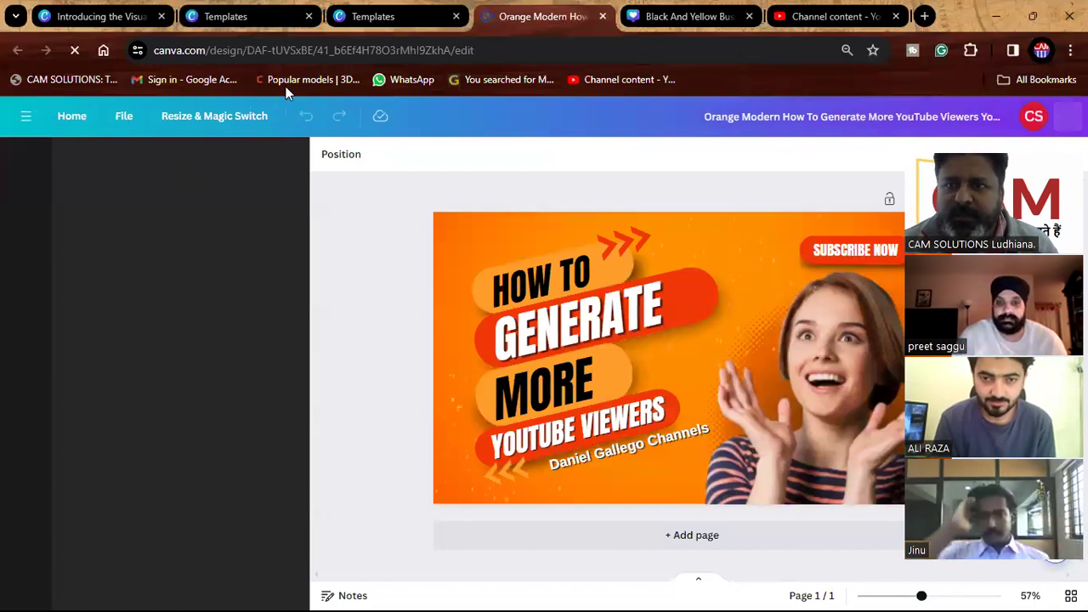
Check the 'mastercam undercut in detail' video details, then return to the orange design and select GENERATE.
{"action": "left_click", "coordinate": [833, 16]}
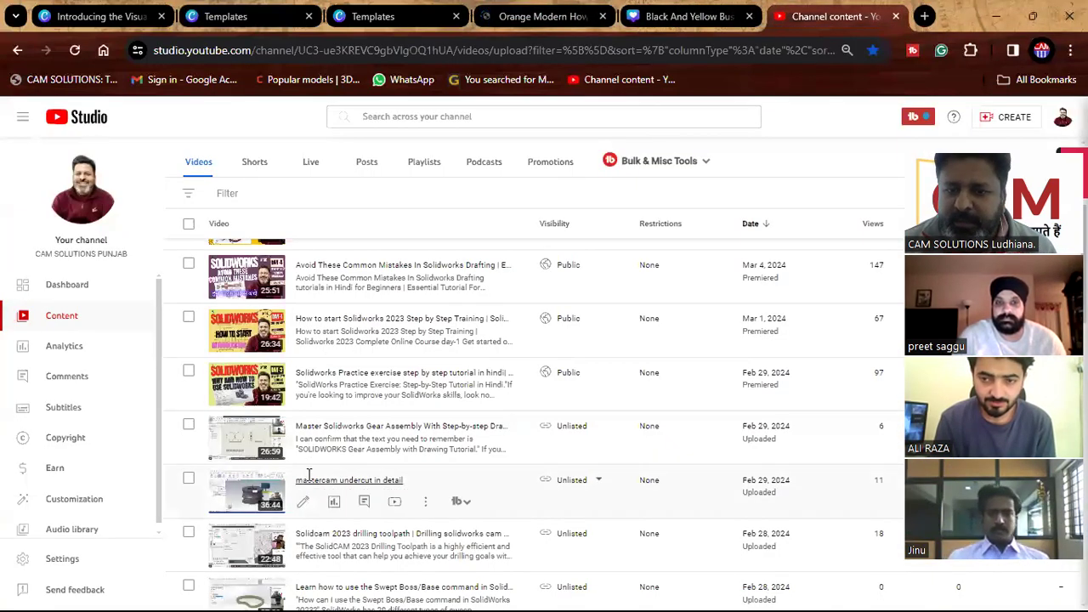
{"action": "scroll", "coordinate": [333, 438], "scroll_direction": "down", "scroll_amount": 1}
{"action": "left_click", "coordinate": [304, 425]}
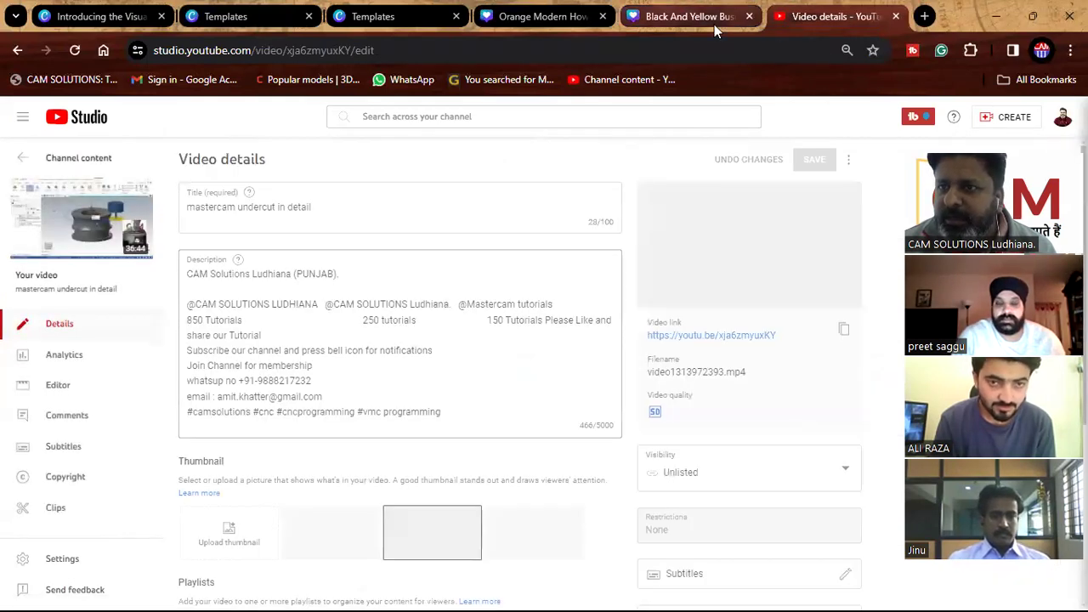
{"action": "left_click", "coordinate": [710, 20]}
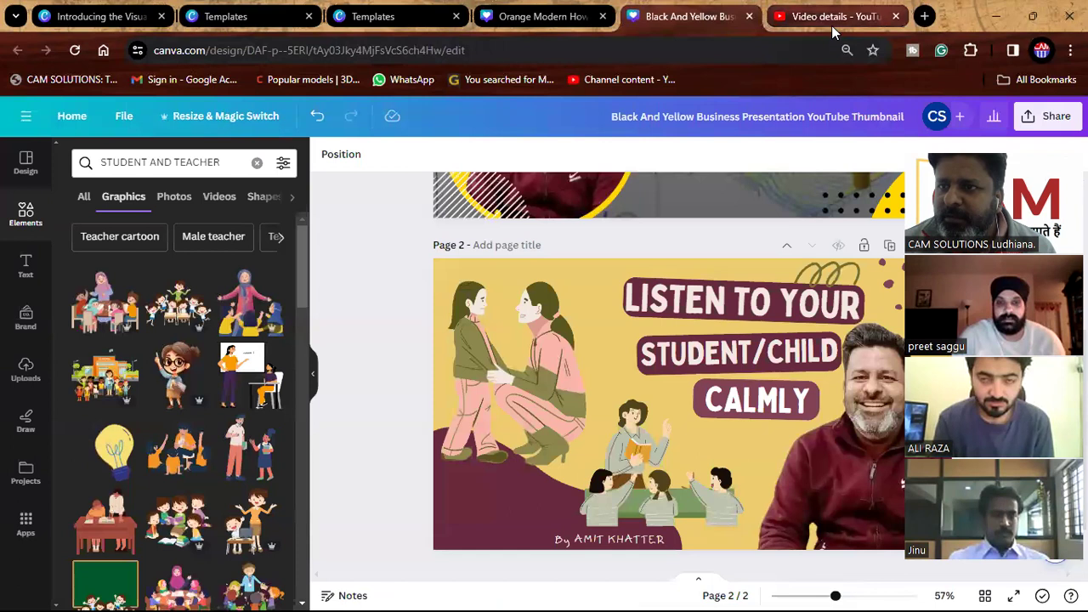
{"action": "left_click", "coordinate": [832, 26]}
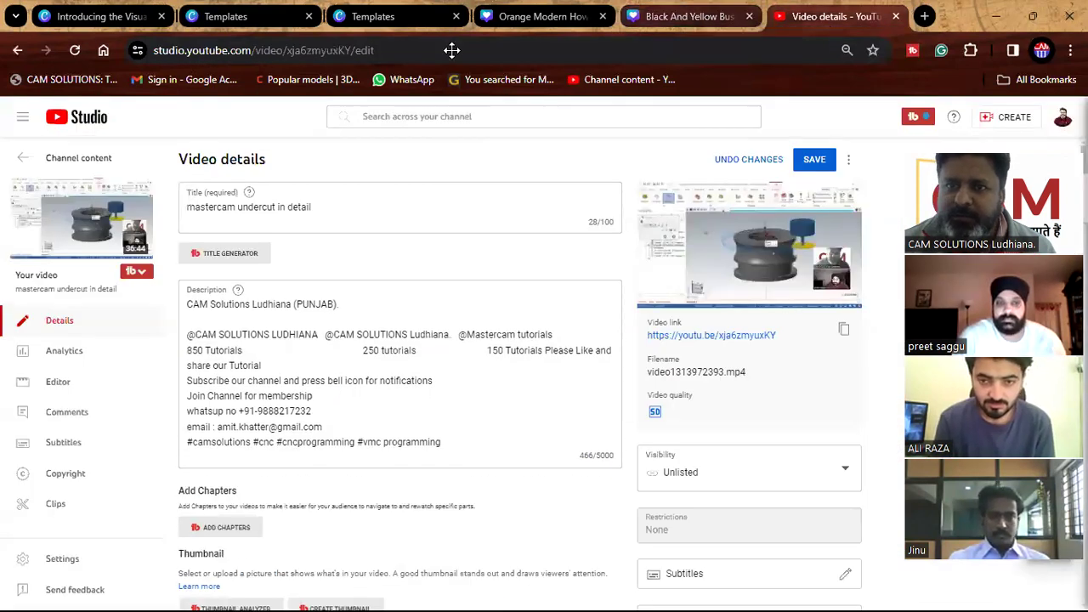
{"action": "left_click", "coordinate": [541, 18]}
{"action": "double_click", "coordinate": [565, 333]}
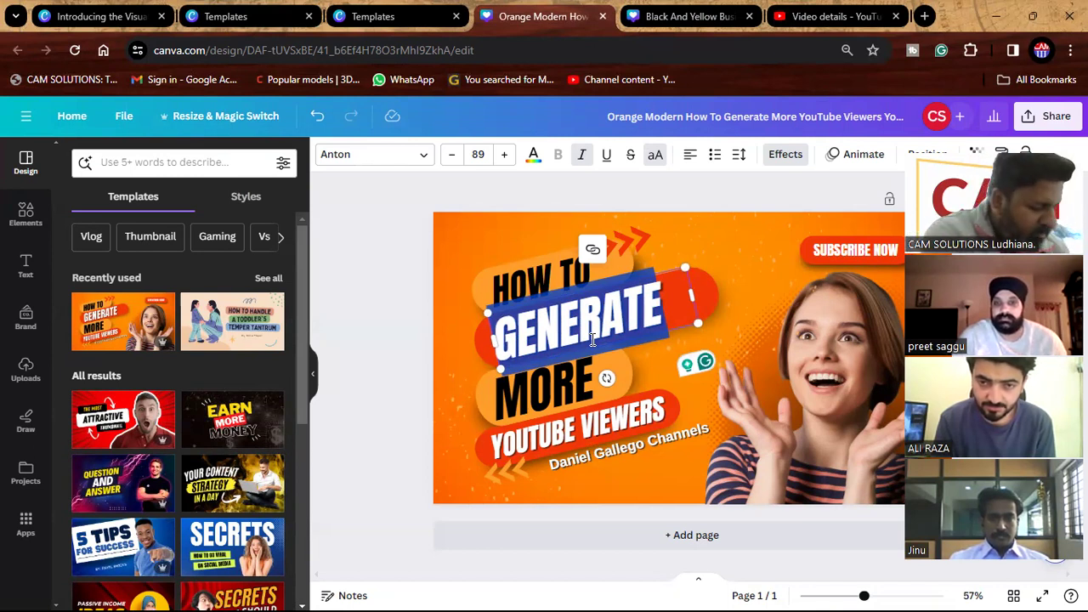
Replace the headline words with UNDERCUT, IN and MASTERCAM 2024.
{"action": "type", "text": "UNDERCU"}
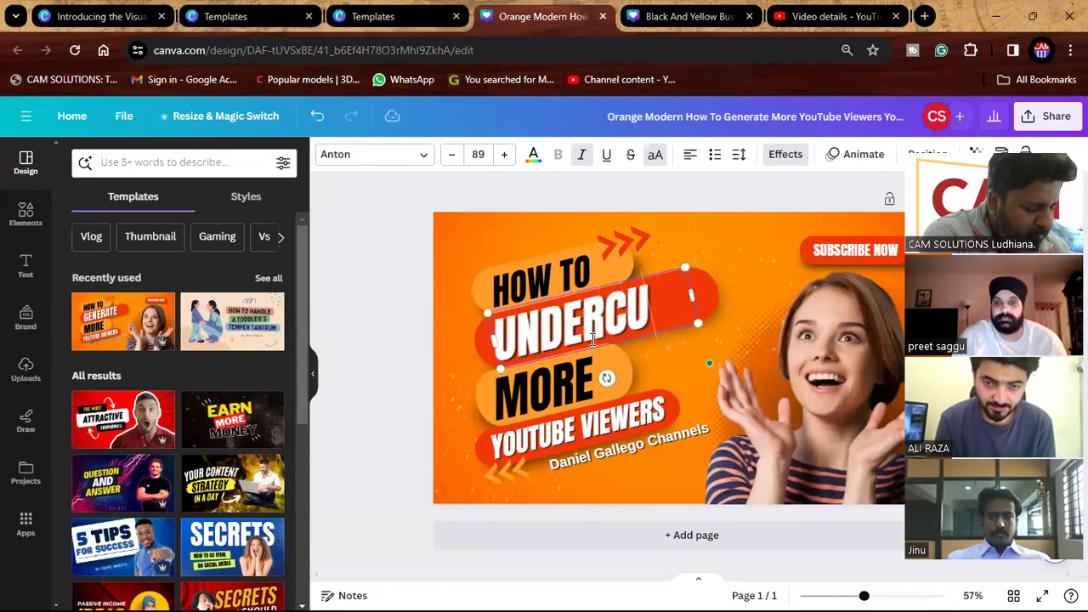
{"action": "type", "text": "T"}
{"action": "left_click", "coordinate": [561, 390]}
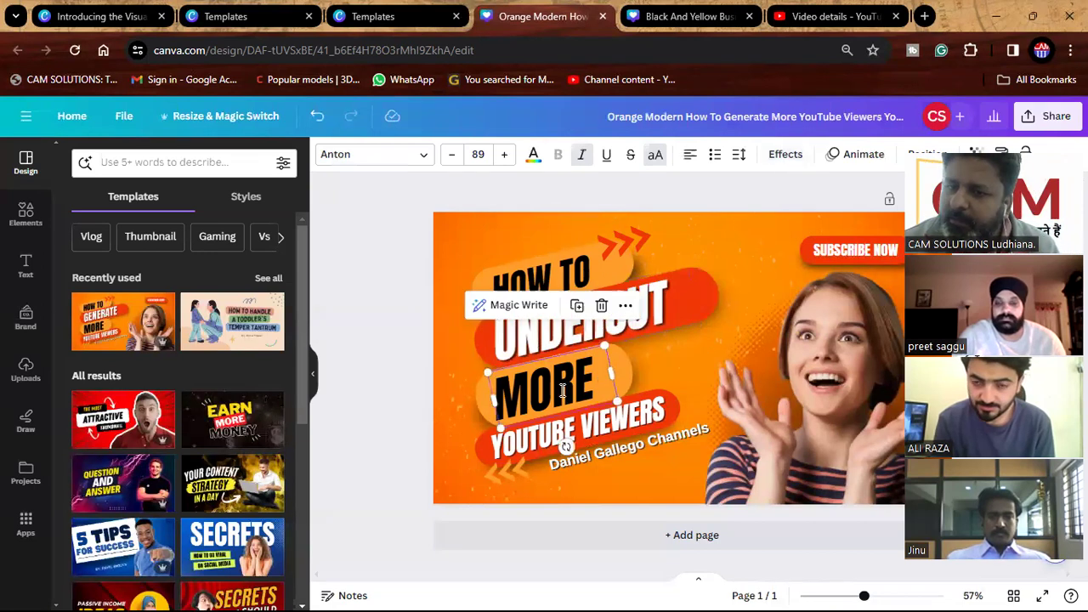
{"action": "left_click", "coordinate": [561, 389]}
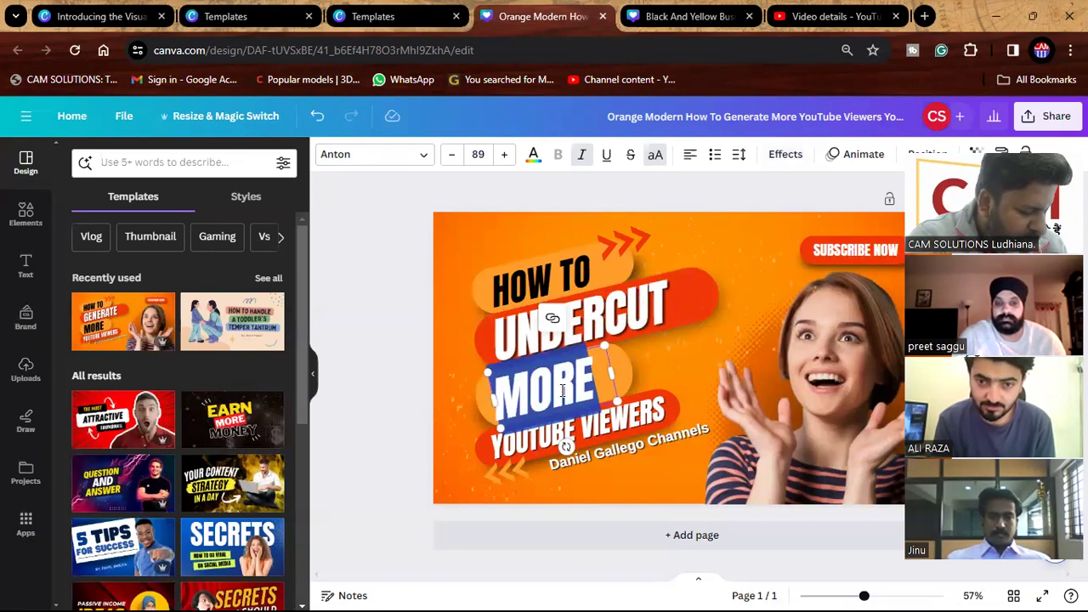
{"action": "type", "text": "IN"}
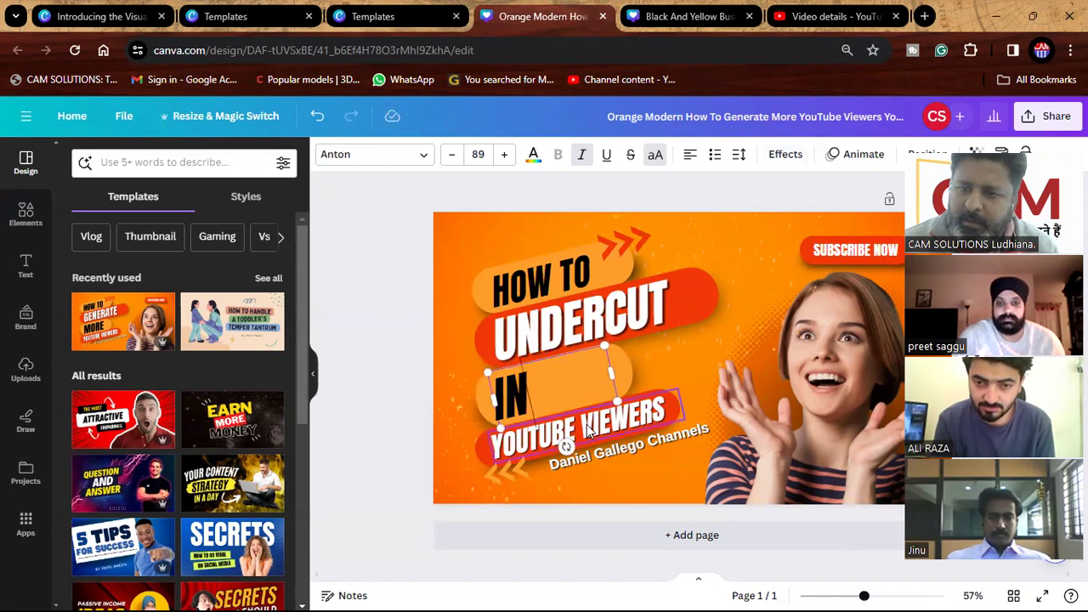
{"action": "double_click", "coordinate": [588, 428]}
{"action": "type", "text": "MAS"}
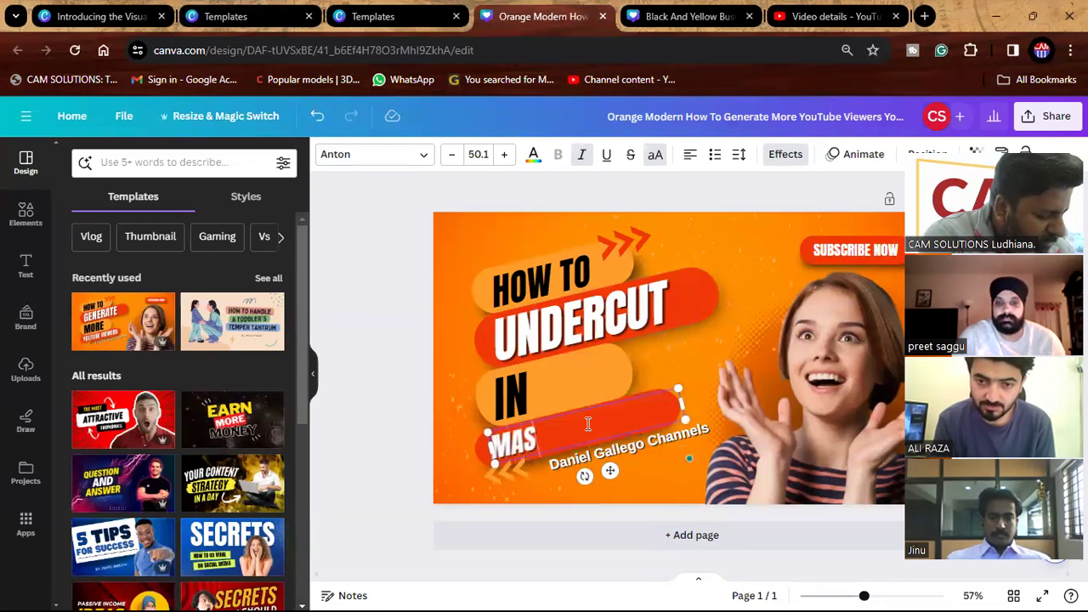
{"action": "type", "text": "TERCAM"}
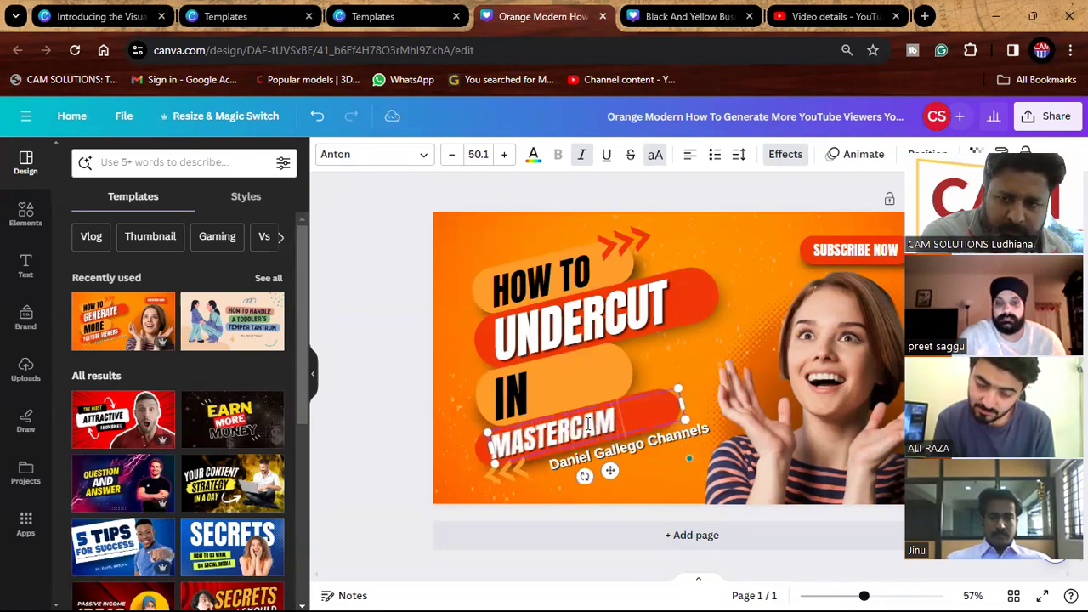
{"action": "type", "text": " 2024"}
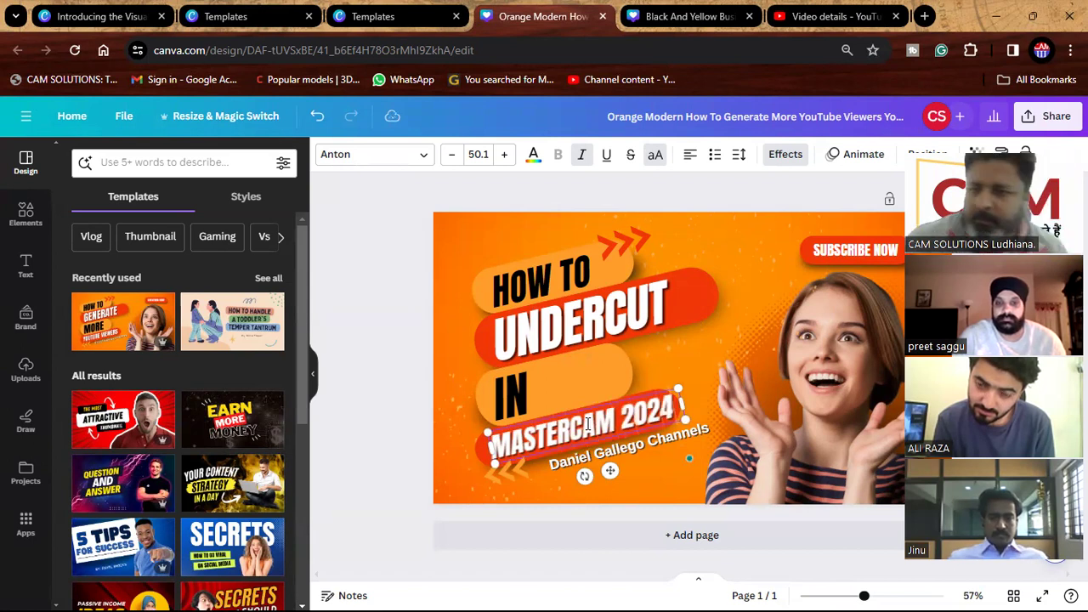
Centre IN on its orange pill and narrow the pill from both sides to fit.
{"action": "left_click", "coordinate": [596, 385]}
{"action": "mouse_move", "coordinate": [531, 386]}
{"action": "left_mouse_down"}
{"action": "mouse_move", "coordinate": [564, 382]}
{"action": "mouse_move", "coordinate": [518, 382]}
{"action": "mouse_move", "coordinate": [531, 389]}
{"action": "mouse_move", "coordinate": [523, 395]}
{"action": "left_mouse_up"}
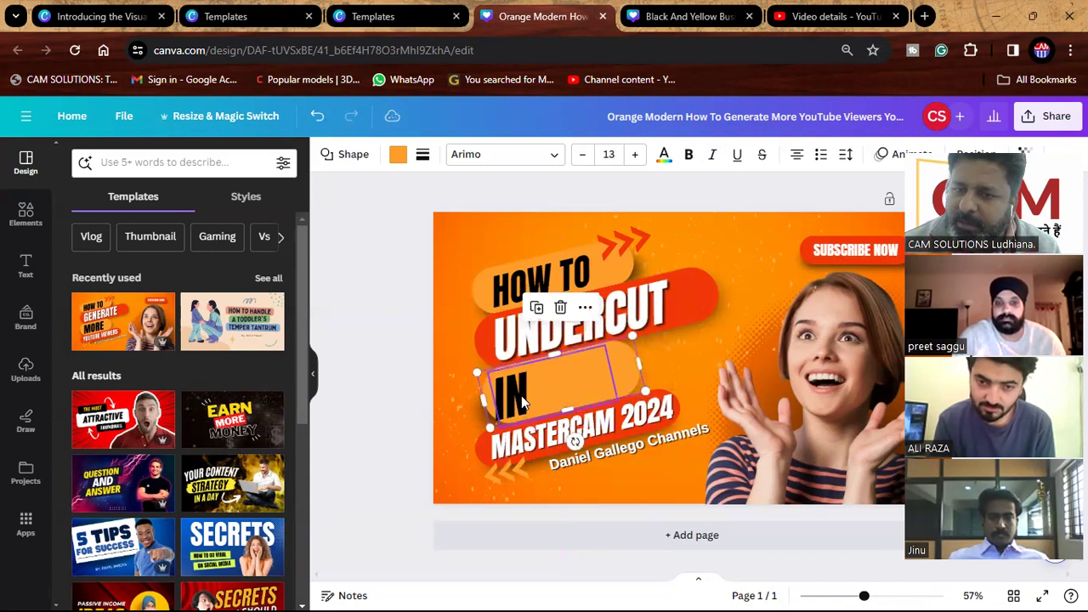
{"action": "left_click", "coordinate": [500, 407]}
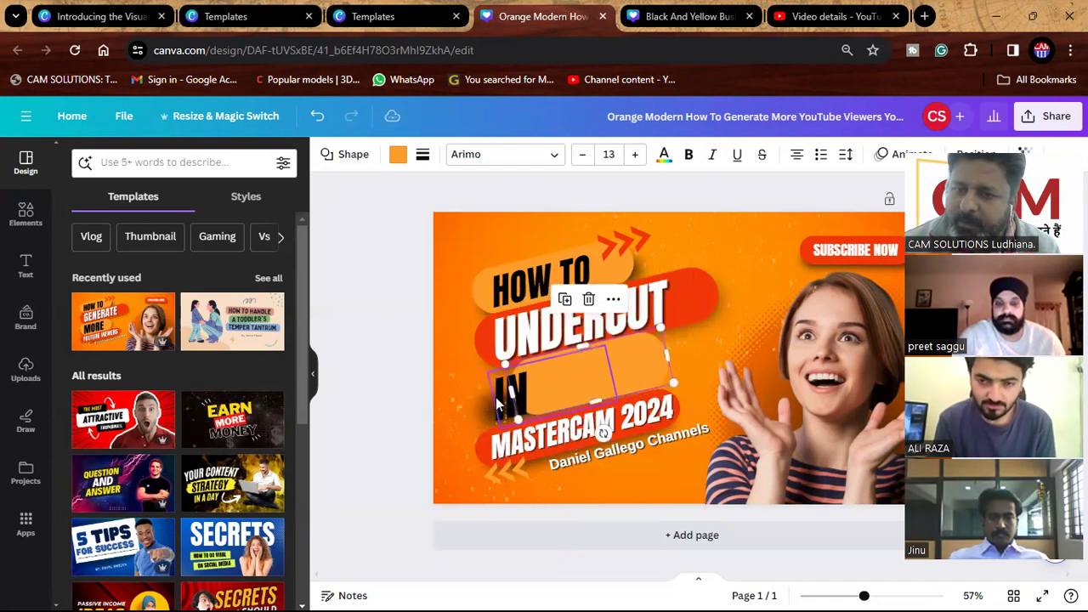
{"action": "left_click_drag", "start_coordinate": [499, 406], "coordinate": [580, 385]}
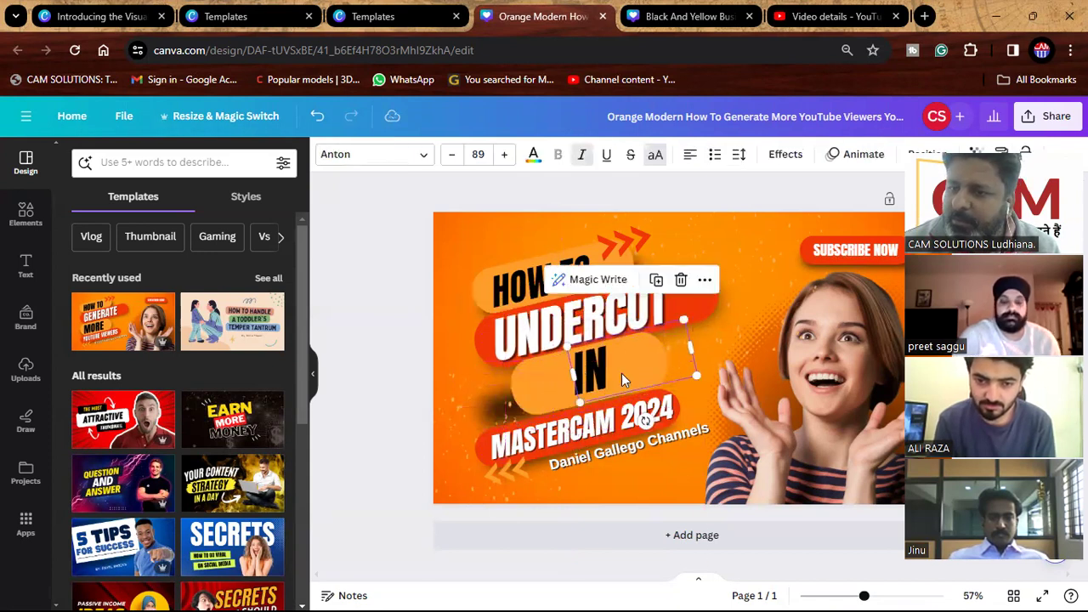
{"action": "left_click", "coordinate": [549, 379]}
{"action": "left_click_drag", "start_coordinate": [671, 362], "coordinate": [620, 377]}
{"action": "left_click_drag", "start_coordinate": [521, 392], "coordinate": [551, 384]}
Replace the woman's photo with the man's uploaded photo.
{"action": "left_click", "coordinate": [26, 369]}
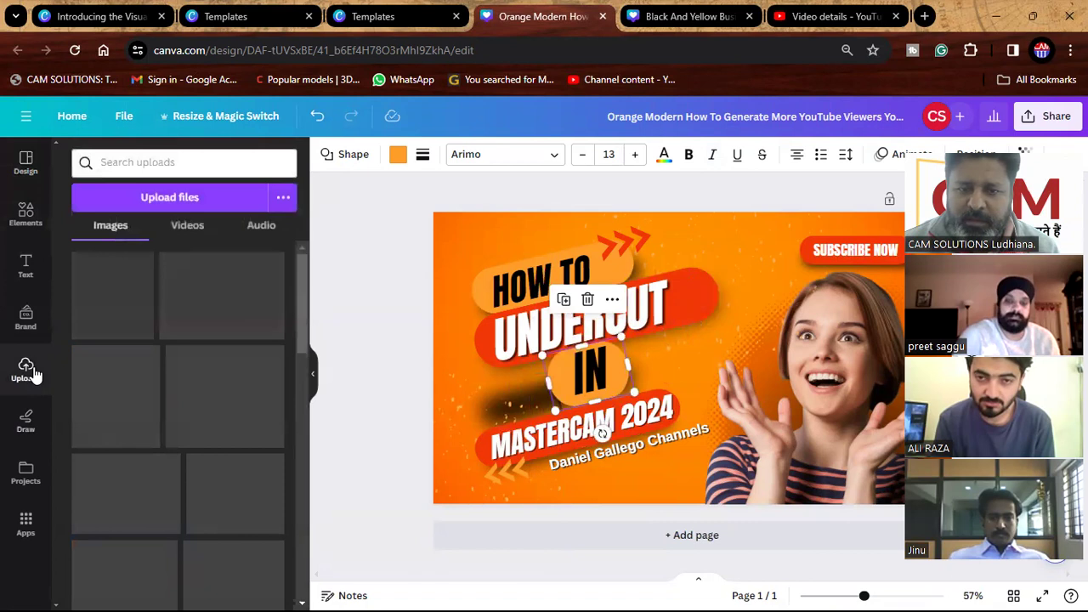
{"action": "left_click_drag", "start_coordinate": [243, 300], "coordinate": [792, 391]}
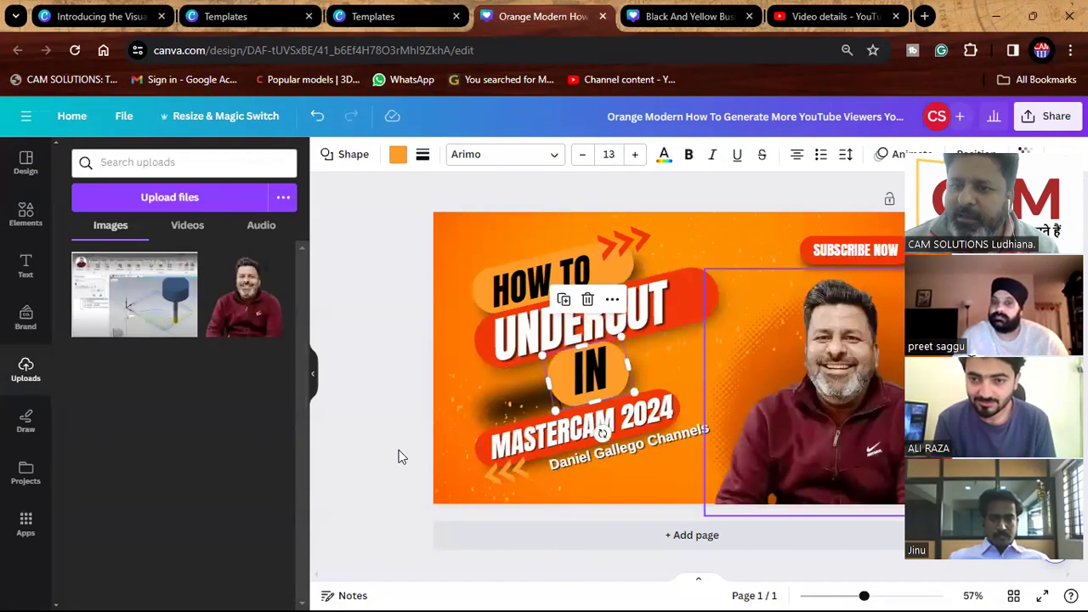
{"action": "left_click", "coordinate": [357, 444]}
Change the subtitle under MASTERCAM 2024 to STEP BY STEP TRAINING.
{"action": "double_click", "coordinate": [636, 453]}
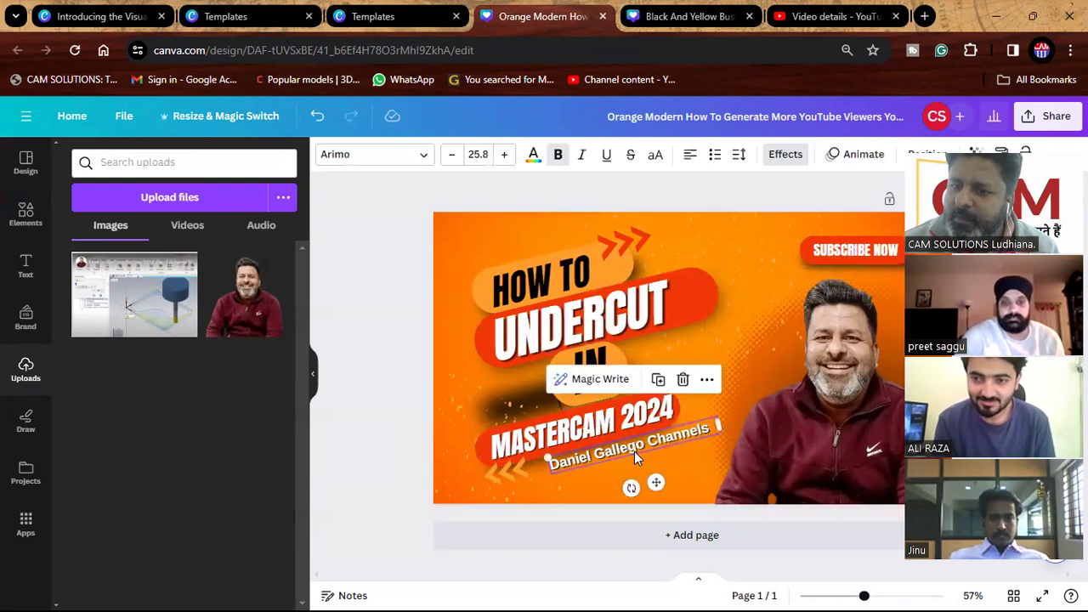
{"action": "type", "text": "BY STEP TR"}
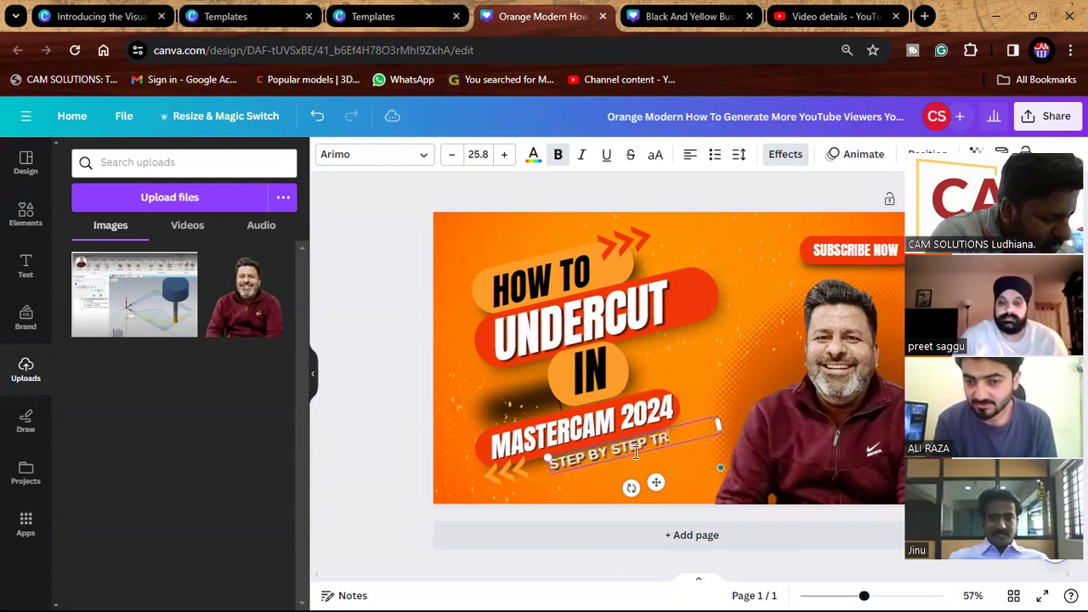
{"action": "type", "text": "G"}
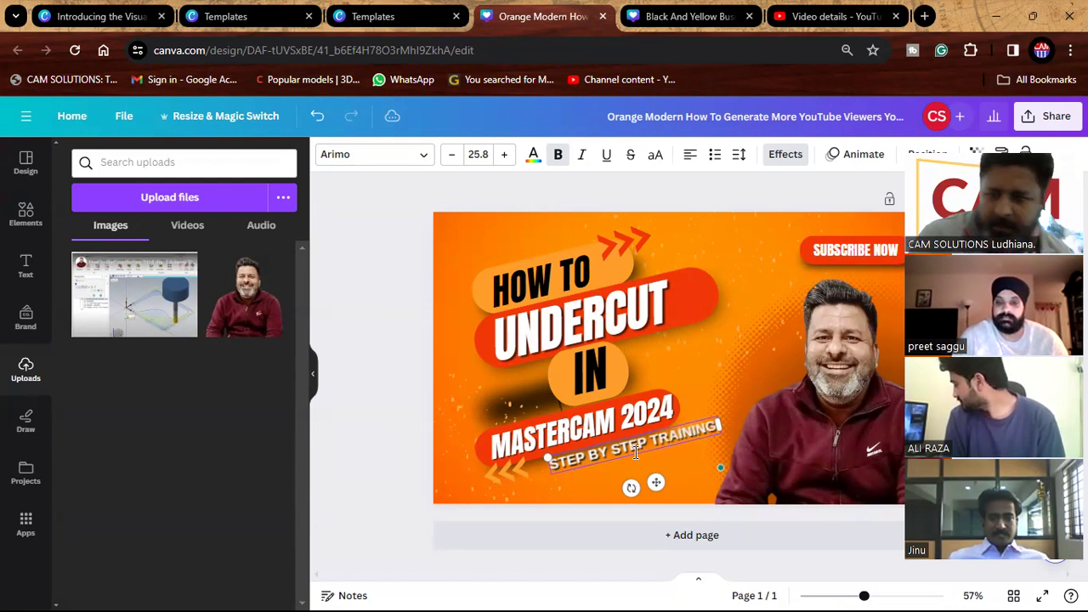
{"action": "left_click", "coordinate": [383, 428]}
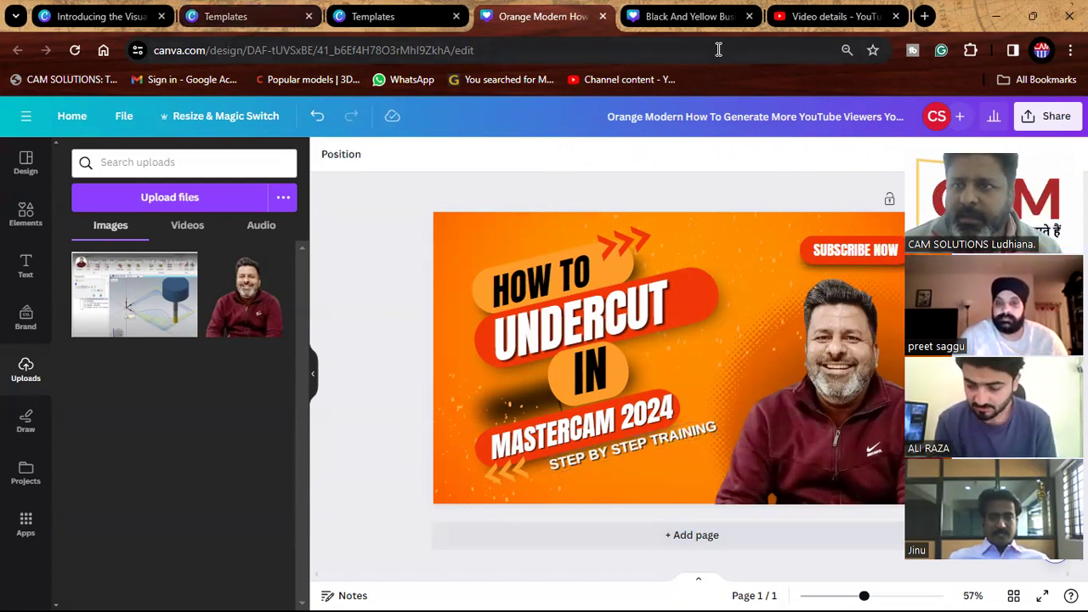
{"action": "left_click", "coordinate": [827, 16]}
Start a video-frame thumbnail, seek to 32:40 and play it full screen.
{"action": "scroll", "coordinate": [365, 366], "scroll_direction": "down", "scroll_amount": 3}
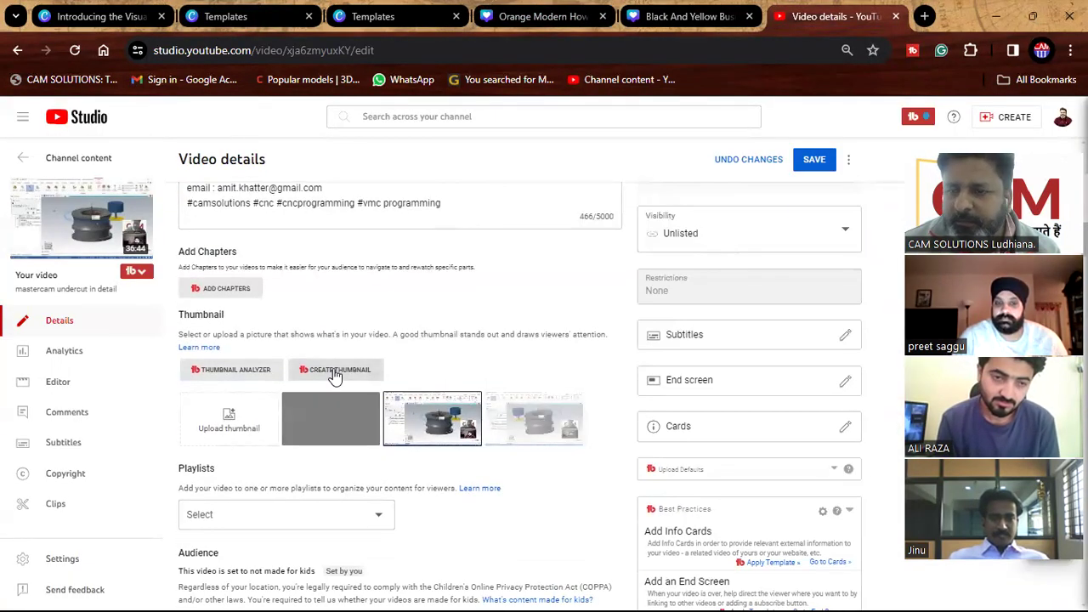
{"action": "left_click", "coordinate": [335, 370]}
{"action": "left_click", "coordinate": [352, 412]}
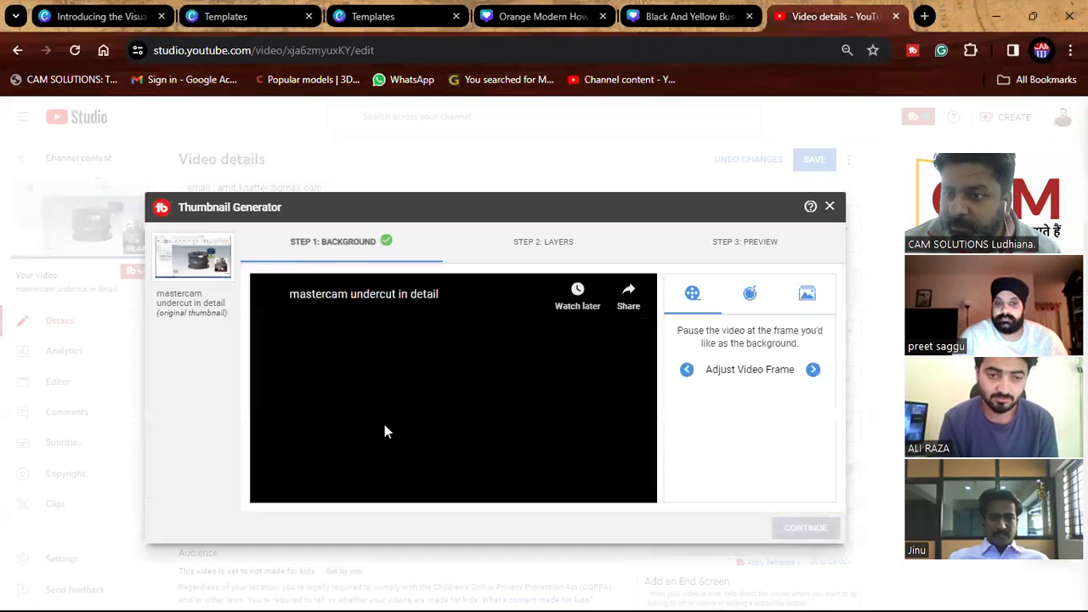
{"action": "mouse_move", "coordinate": [608, 480]}
{"action": "left_mouse_down"}
{"action": "mouse_move", "coordinate": [636, 487]}
{"action": "mouse_move", "coordinate": [610, 481]}
{"action": "left_mouse_up"}
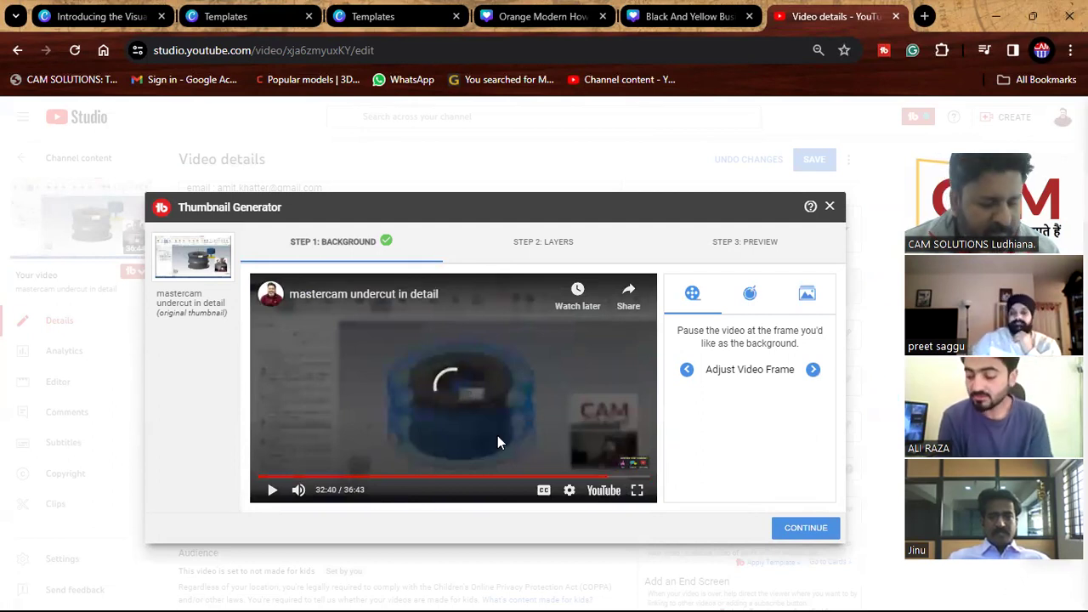
{"action": "left_click", "coordinate": [639, 492]}
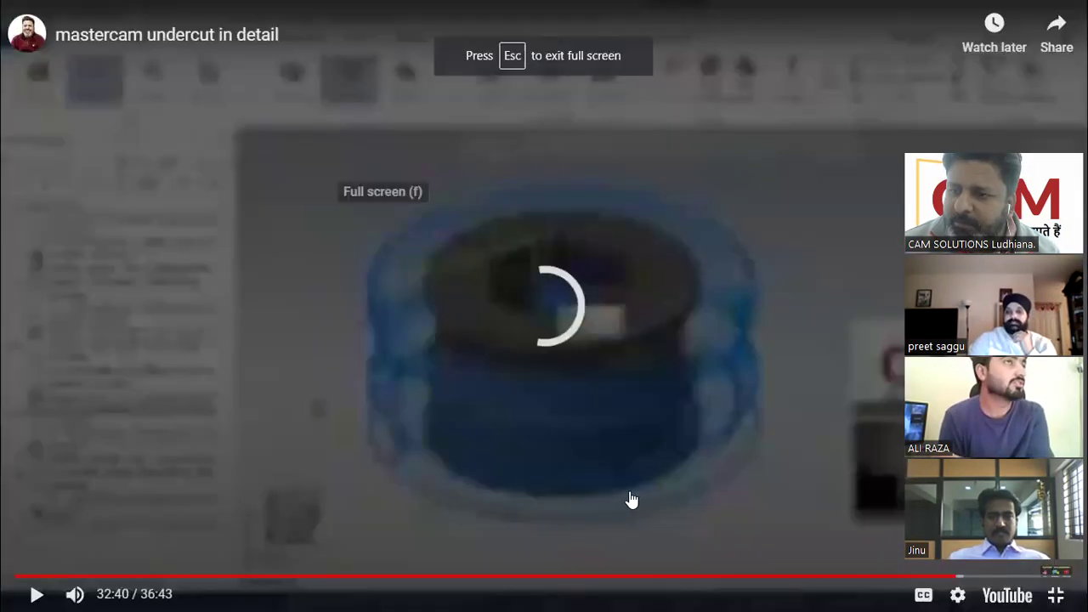
{"action": "left_click", "coordinate": [827, 311]}
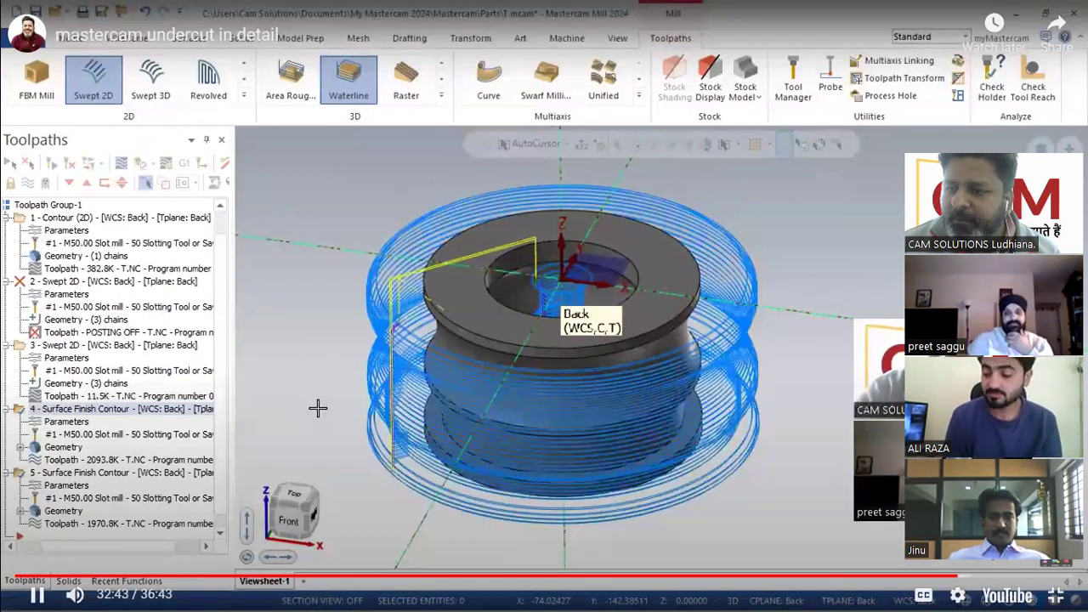
Screenshot the Mastercam toolpath view with Win+Shift+S, then exit full screen and close the generator.
{"action": "key", "text": "super+shift+s"}
{"action": "left_click_drag", "start_coordinate": [320, 151], "coordinate": [811, 536]}
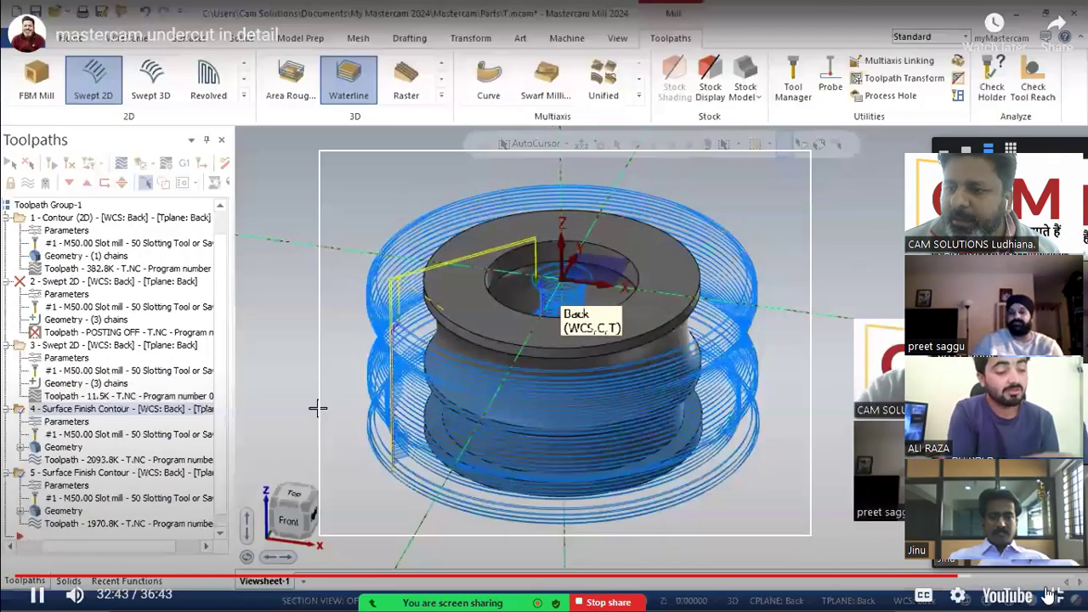
{"action": "left_click", "coordinate": [1056, 595]}
{"action": "left_click", "coordinate": [747, 428]}
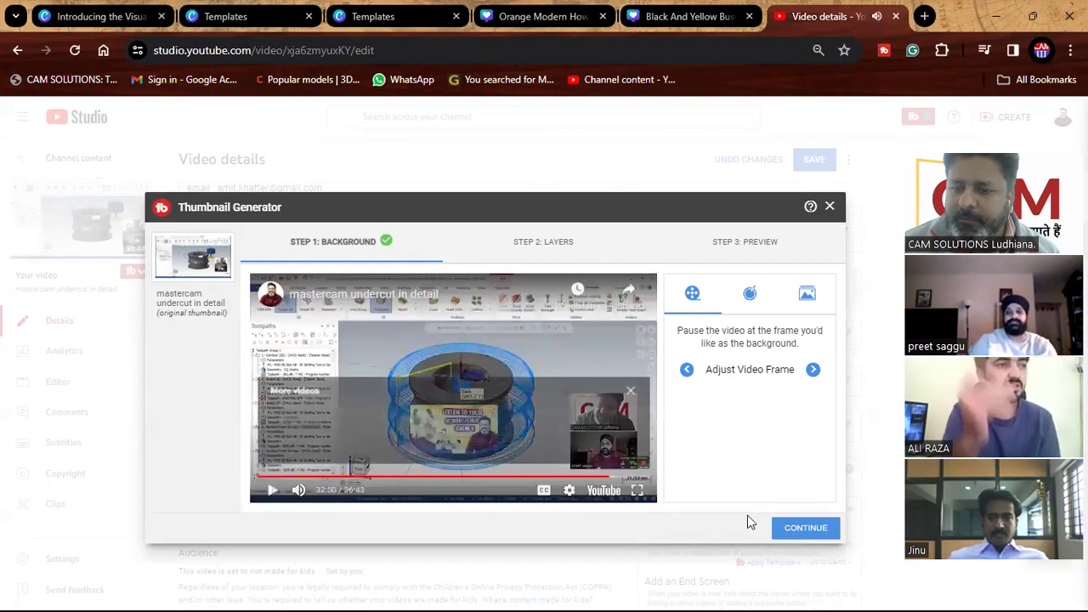
{"action": "left_click", "coordinate": [831, 207]}
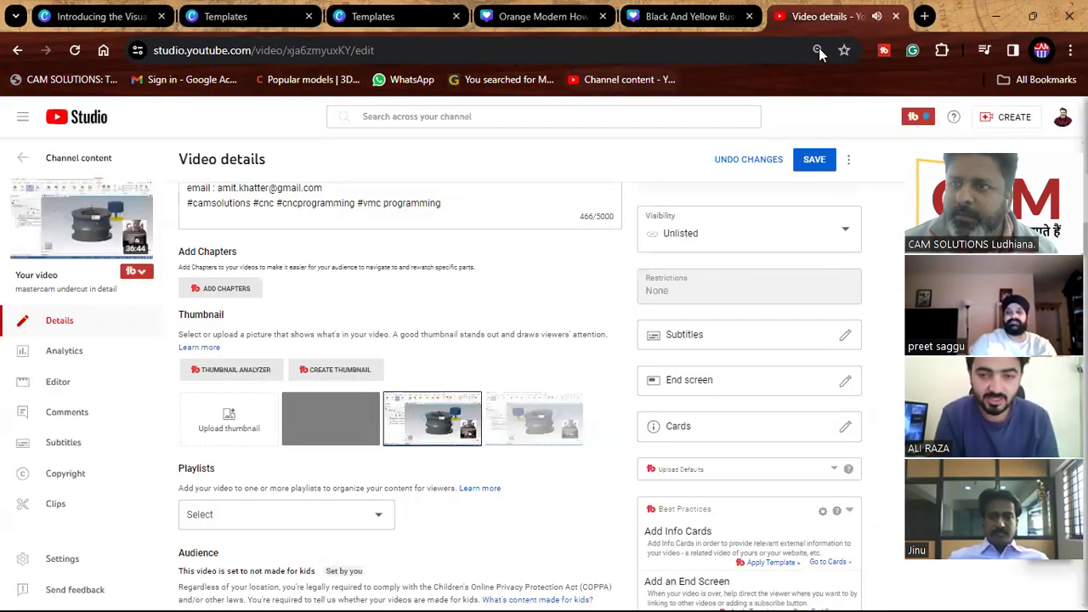
{"action": "left_click", "coordinate": [997, 15]}
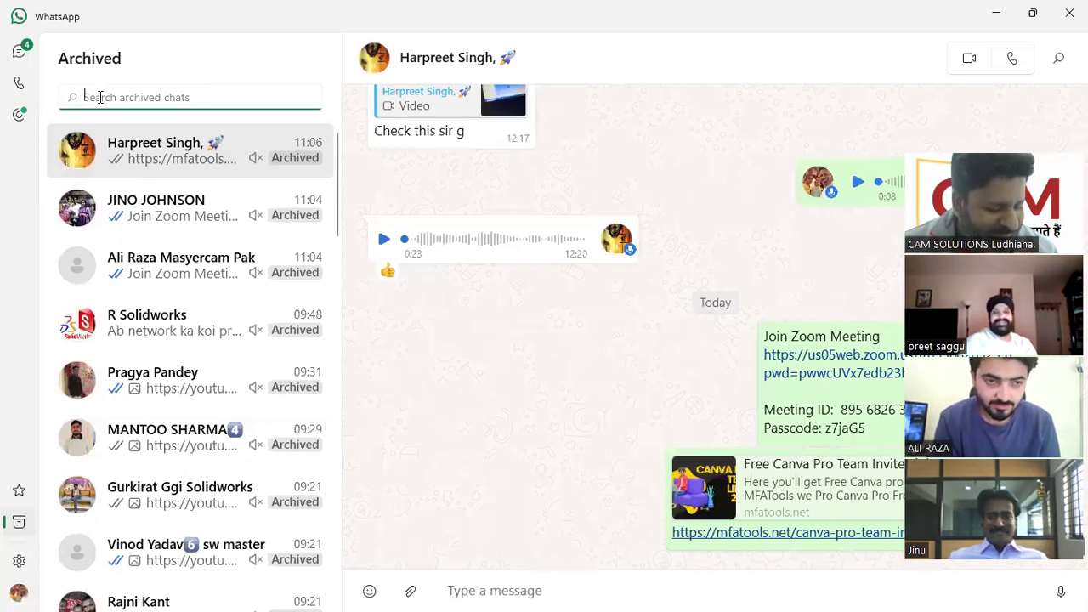
Search the archived WhatsApp chats for PAINT.
{"action": "type", "text": "PAIN"}
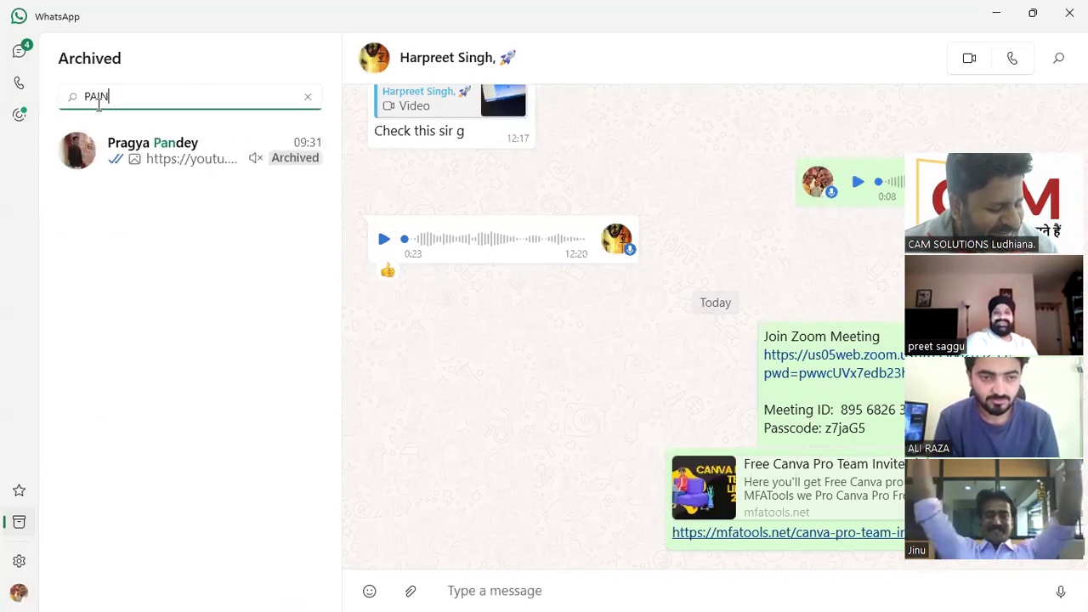
{"action": "type", "text": "T"}
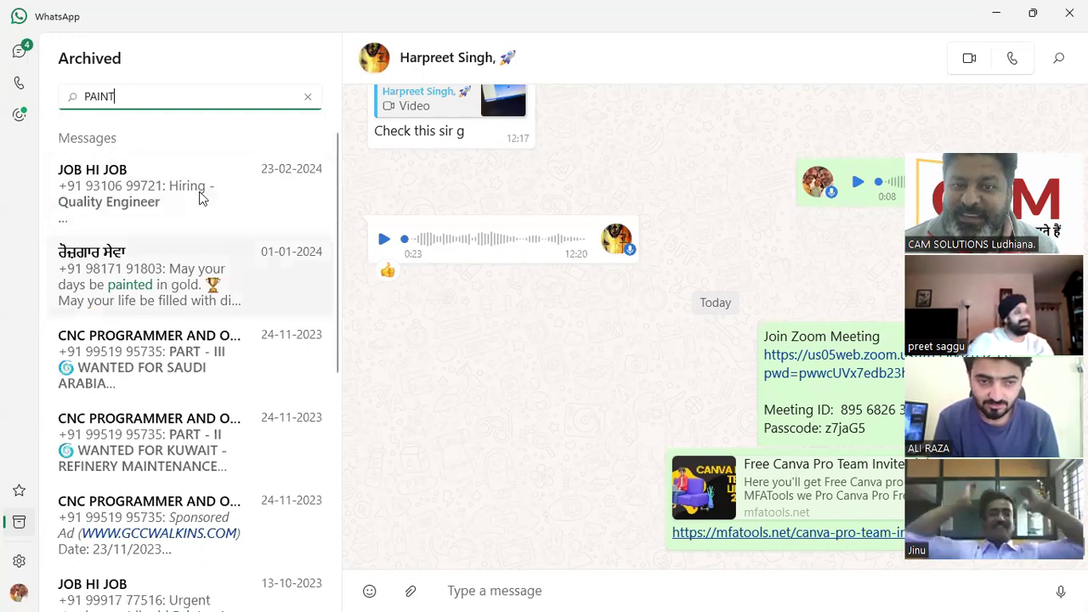
Launch Paint from Windows search and paste the captured screenshot.
{"action": "left_click", "coordinate": [997, 15]}
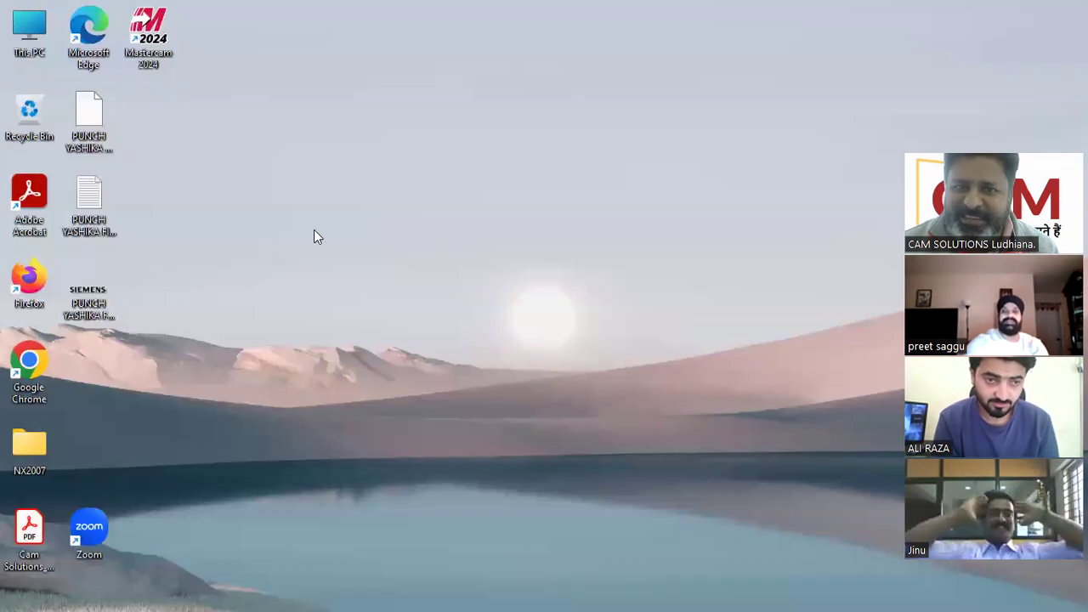
{"action": "mouse_move", "coordinate": [78, 594]}
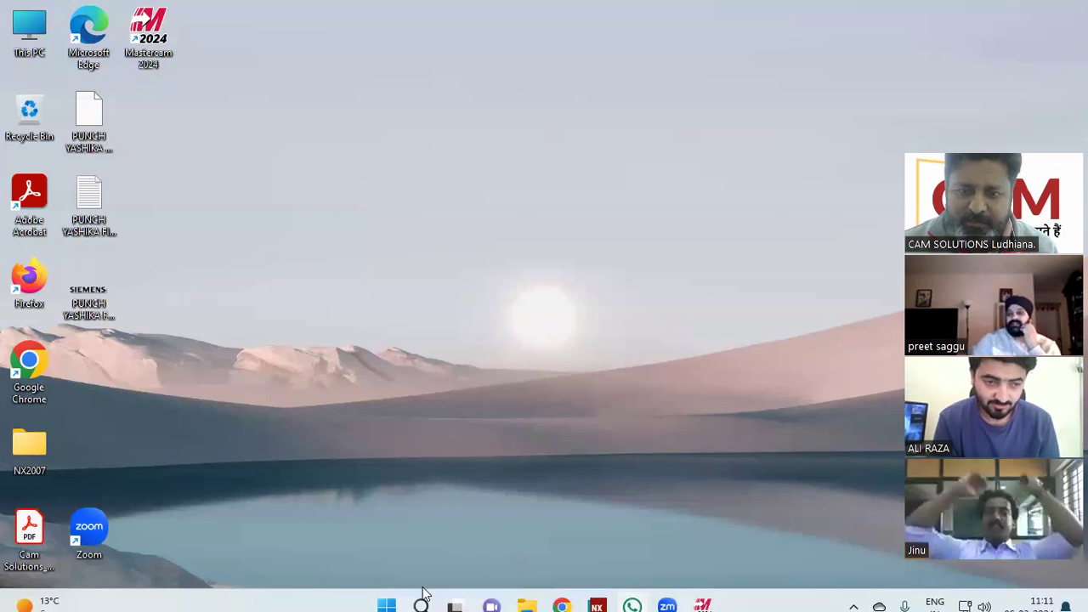
{"action": "left_click", "coordinate": [421, 593]}
{"action": "type", "text": "P"}
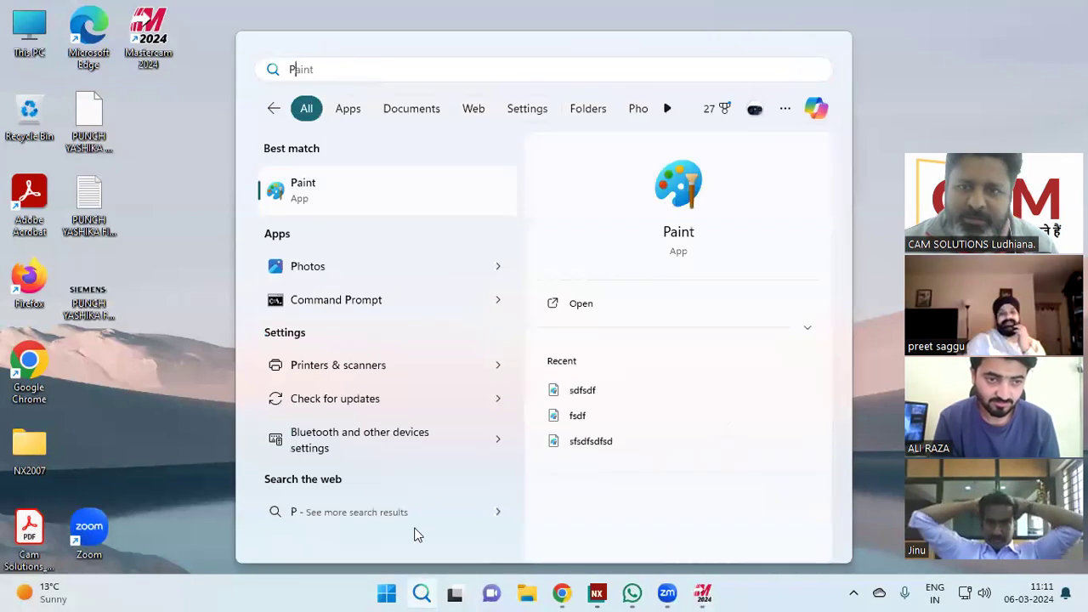
{"action": "left_click", "coordinate": [339, 207]}
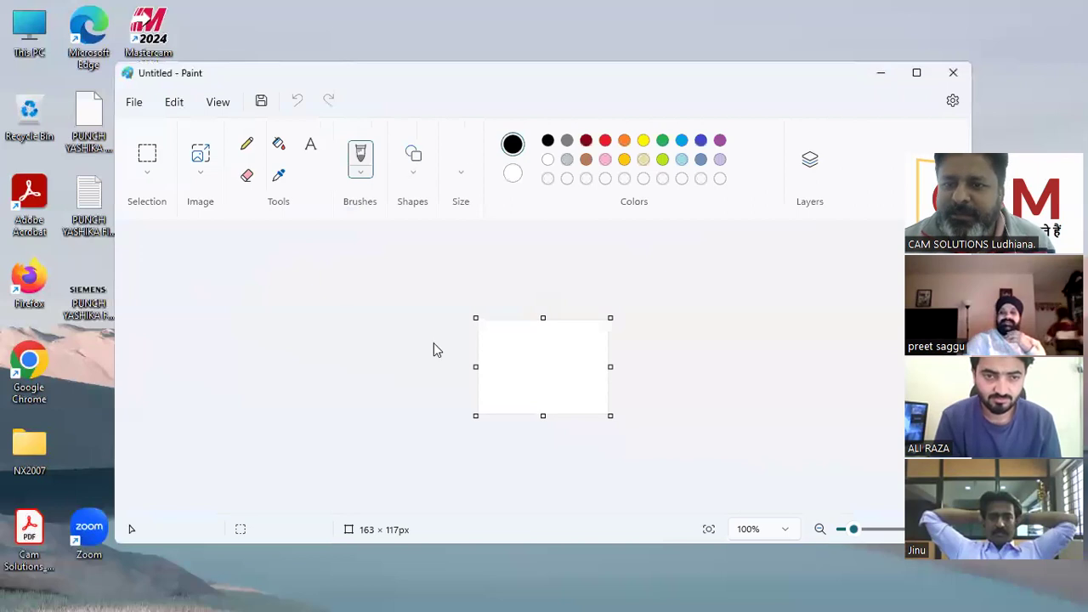
{"action": "key", "text": "ctrl+v"}
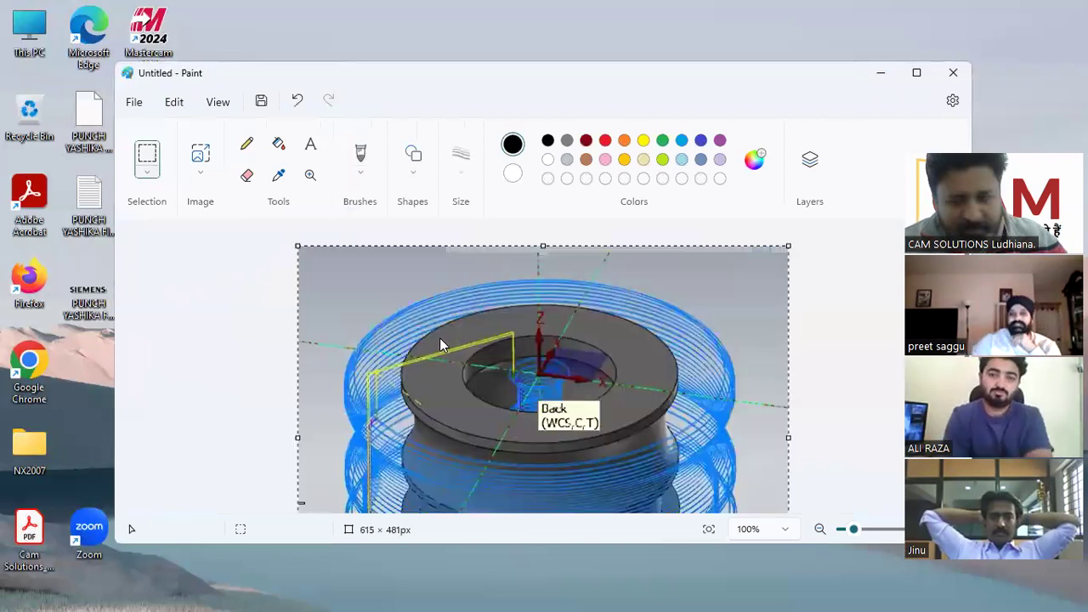
Save the image as PNG 'FGDFDFG' and close Paint.
{"action": "left_click", "coordinate": [137, 106]}
{"action": "left_click", "coordinate": [221, 238]}
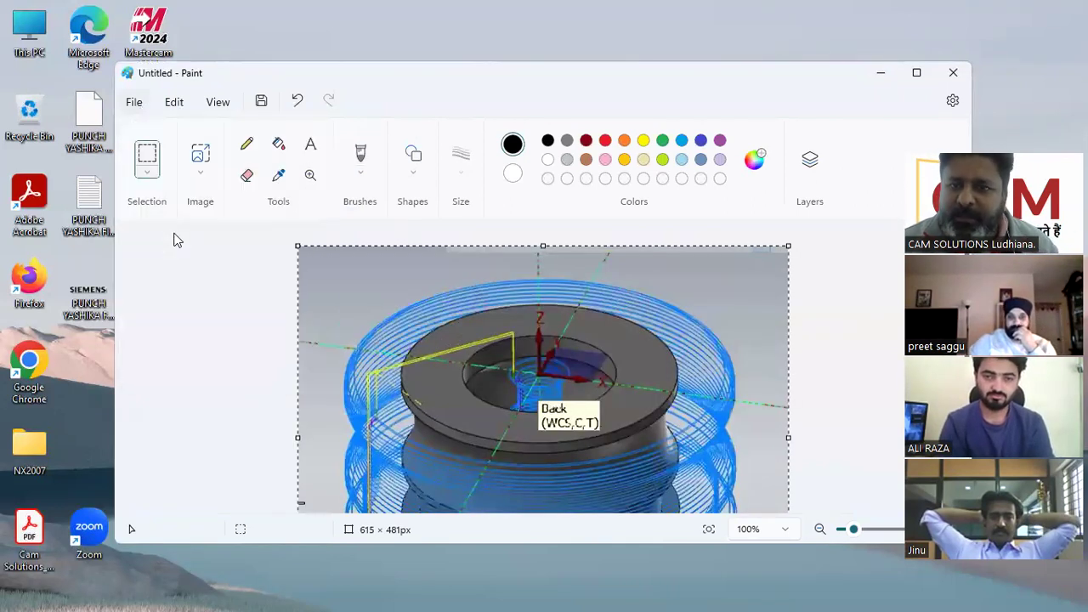
{"action": "type", "text": "FGDFDFG"}
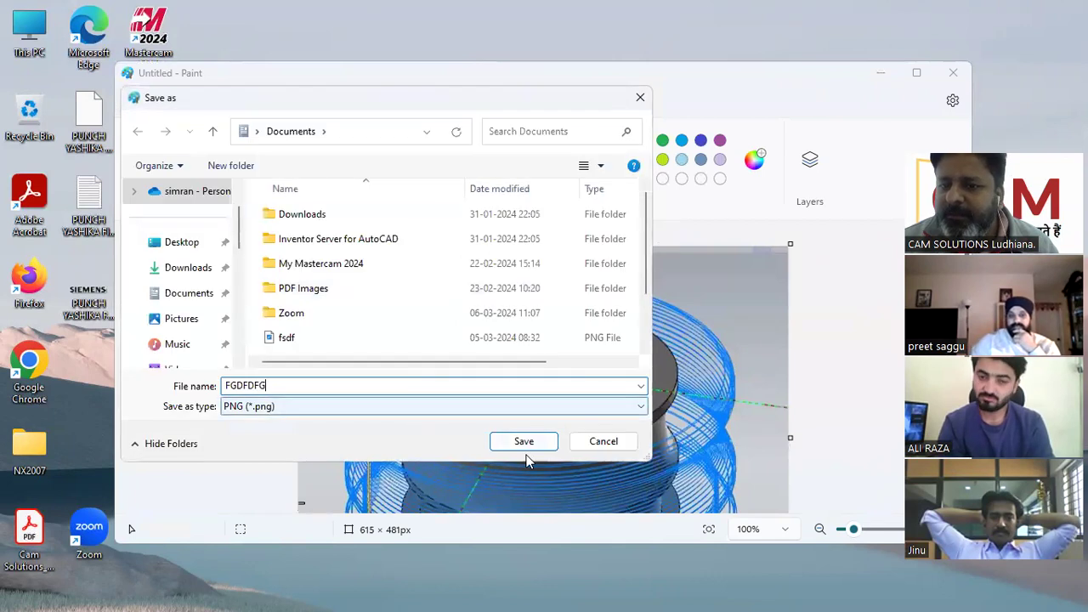
{"action": "key", "text": "Return"}
{"action": "left_click", "coordinate": [954, 73]}
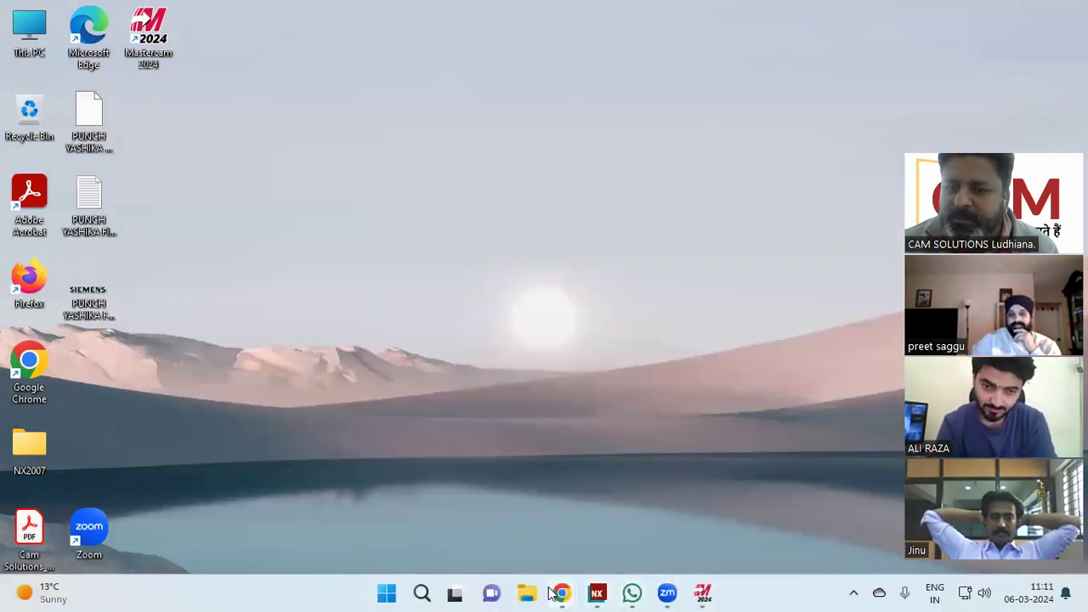
In the Canva tab, upload FGDFDFG from the Home folder's recent files.
{"action": "mouse_move", "coordinate": [563, 591]}
{"action": "left_click", "coordinate": [593, 536]}
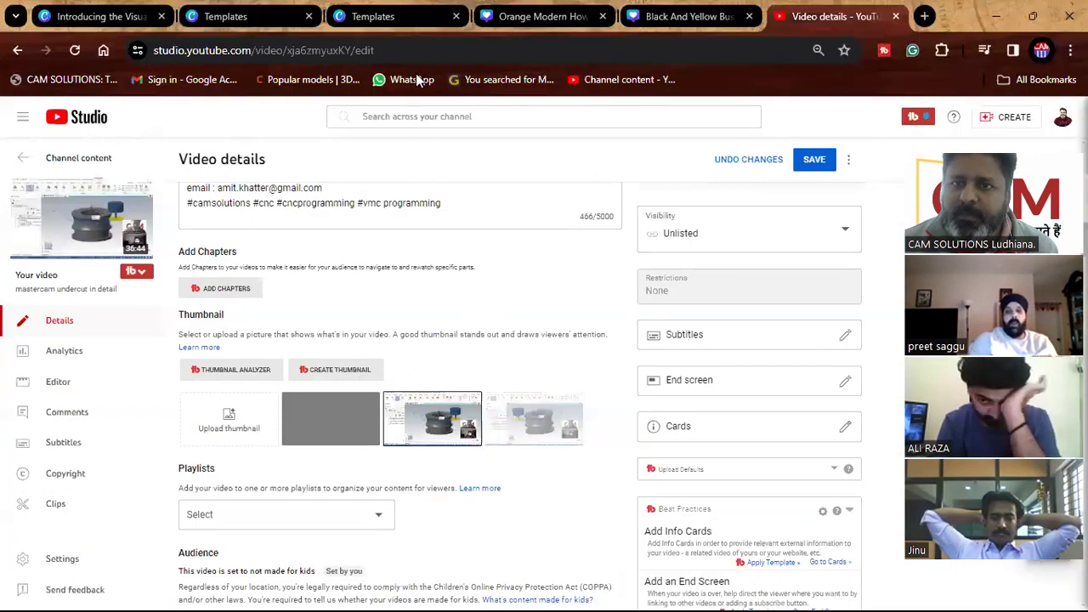
{"action": "left_click", "coordinate": [521, 19]}
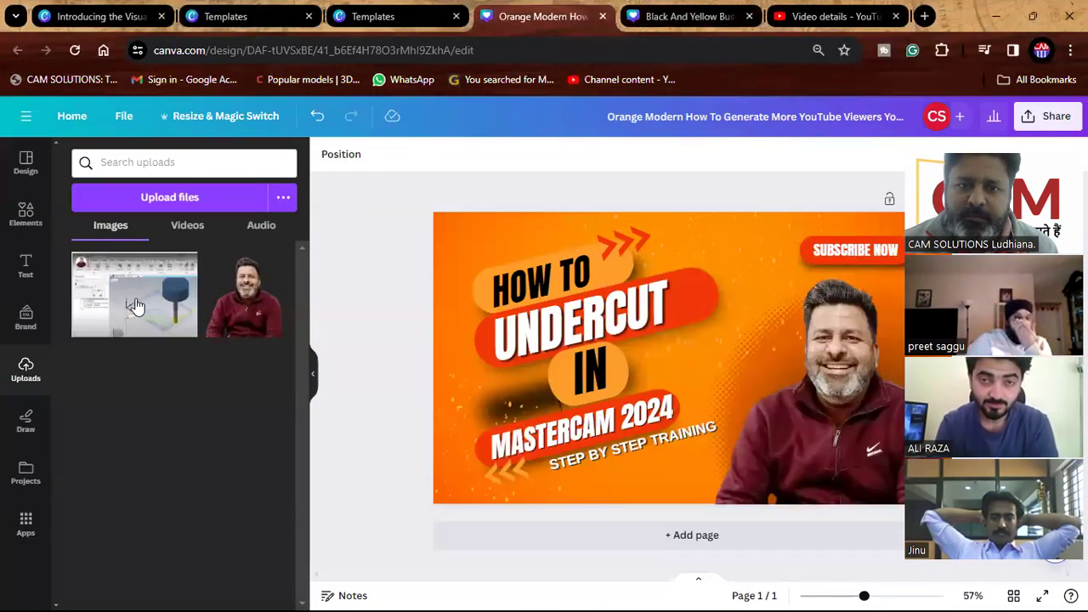
{"action": "left_click", "coordinate": [185, 192]}
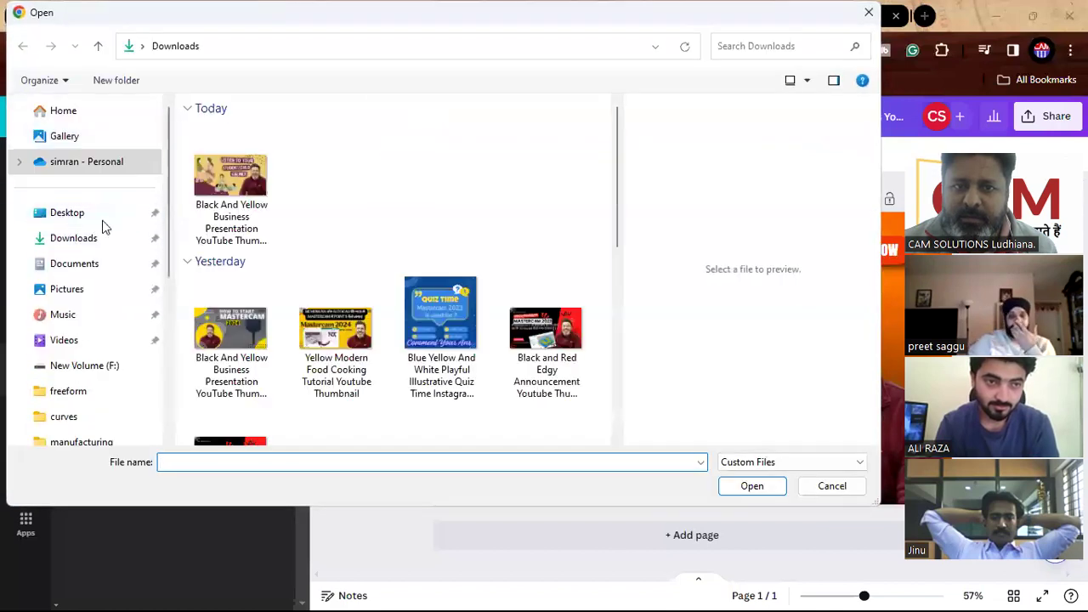
{"action": "left_click", "coordinate": [73, 114]}
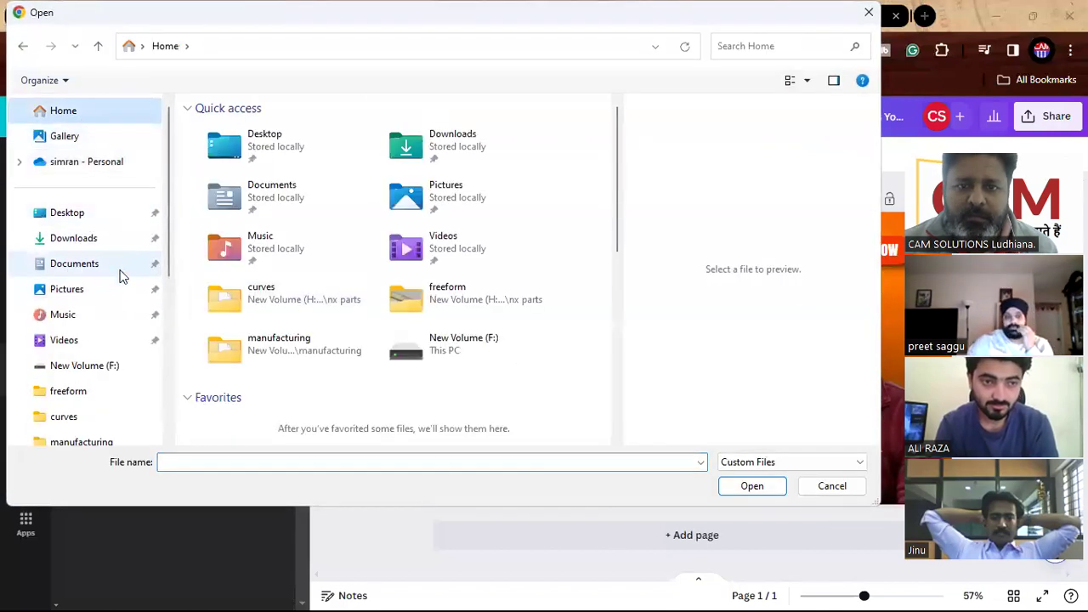
{"action": "scroll", "coordinate": [219, 326], "scroll_direction": "down", "scroll_amount": 3}
{"action": "left_click", "coordinate": [244, 338]}
{"action": "left_click", "coordinate": [752, 485]}
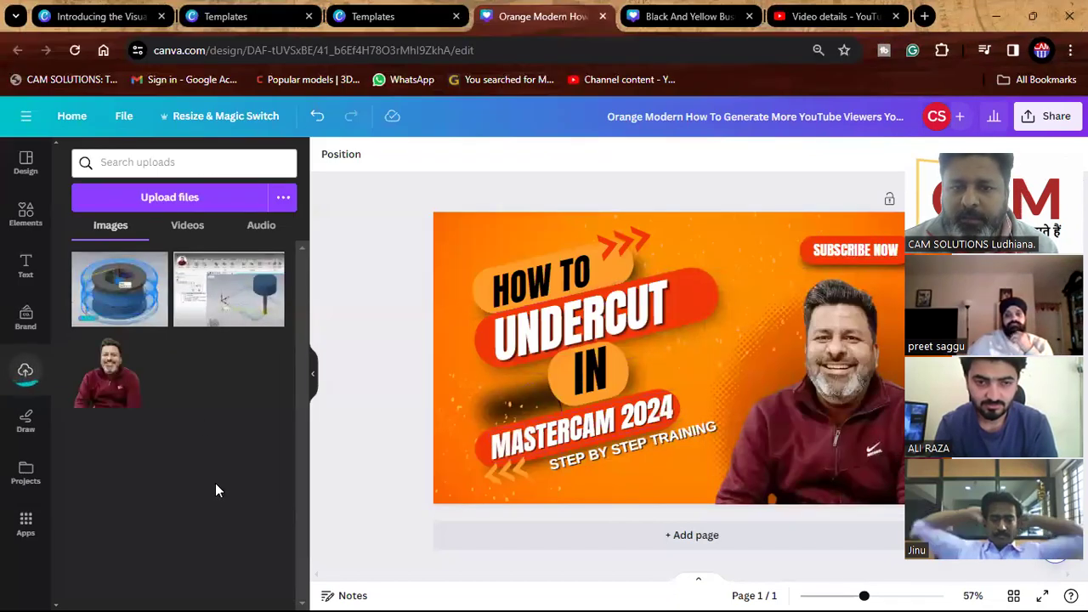
Add the Mastercam spool image to the design, shrunk and placed beside the title.
{"action": "left_click_drag", "start_coordinate": [123, 308], "coordinate": [671, 248]}
{"action": "left_click_drag", "start_coordinate": [827, 201], "coordinate": [750, 255]}
{"action": "left_click_drag", "start_coordinate": [731, 307], "coordinate": [761, 286]}
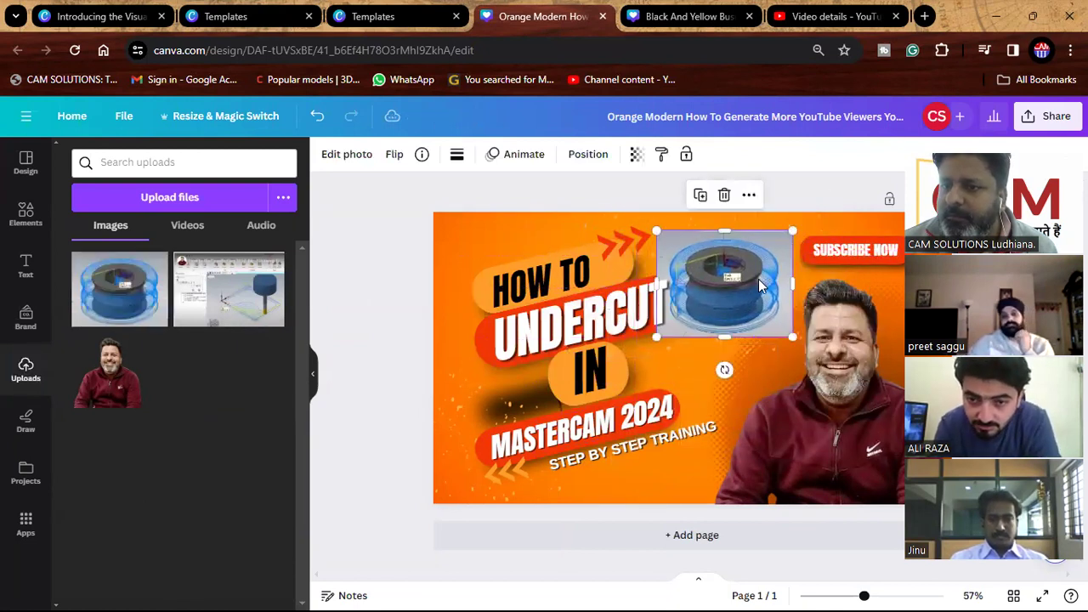
Change the spool image's layer order from its right-click Layer menu.
{"action": "left_click", "coordinate": [370, 442]}
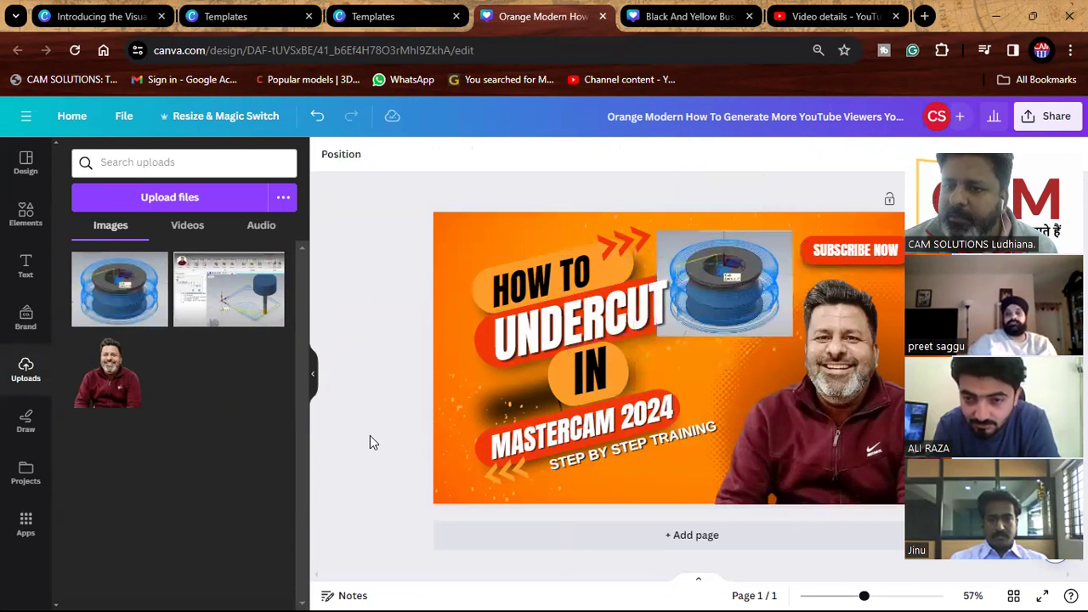
{"action": "left_click", "coordinate": [746, 304]}
{"action": "right_click", "coordinate": [745, 304]}
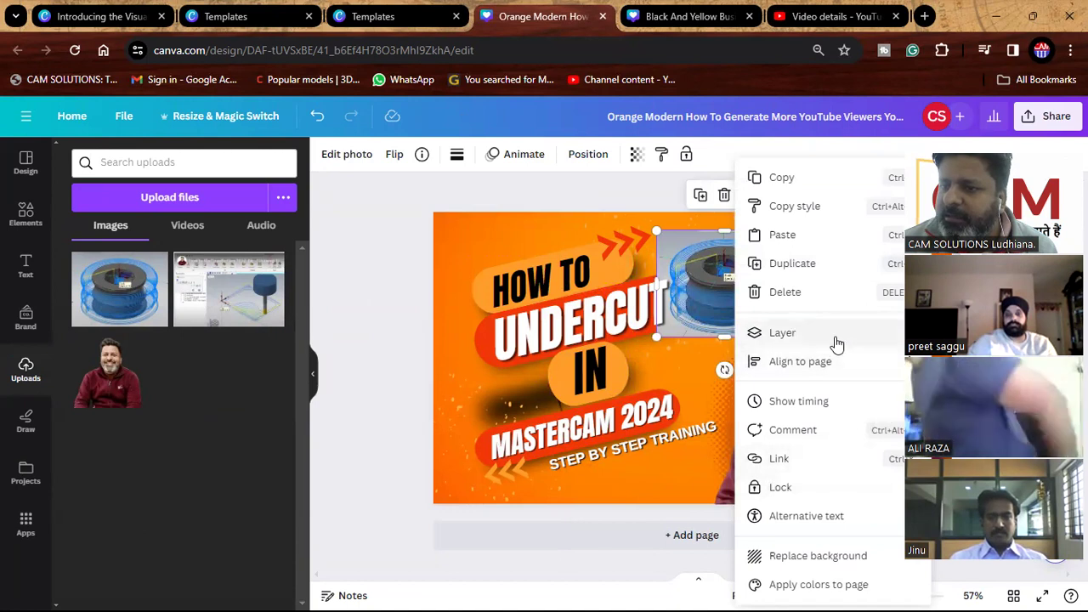
{"action": "mouse_move", "coordinate": [826, 344]}
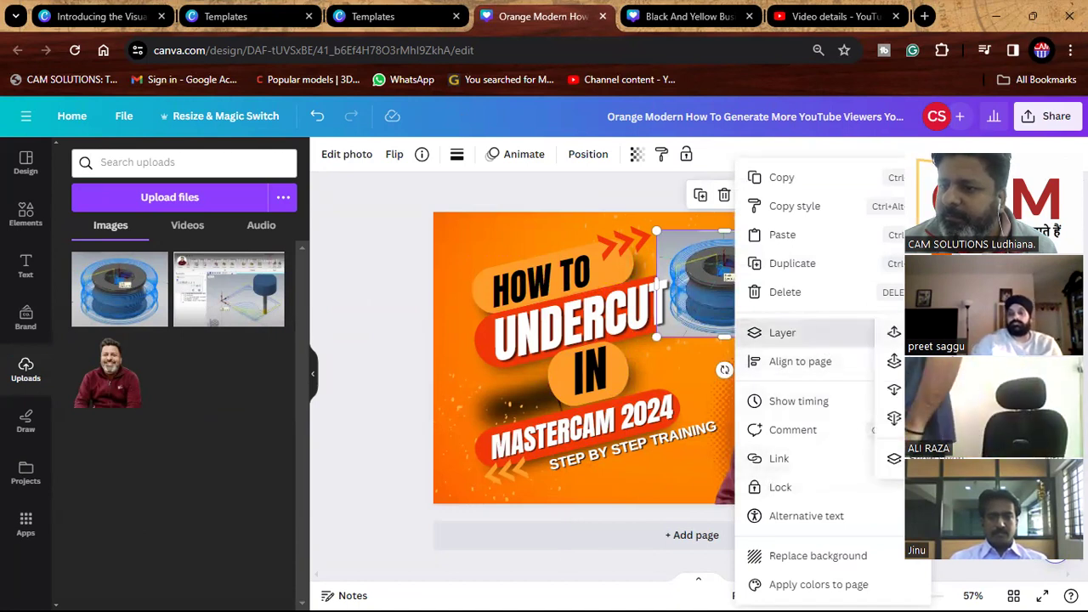
{"action": "left_click", "coordinate": [894, 417]}
Reposition the spool image beside UNDERCUT and tilt it to -18°.
{"action": "left_click_drag", "start_coordinate": [448, 453], "coordinate": [712, 297]}
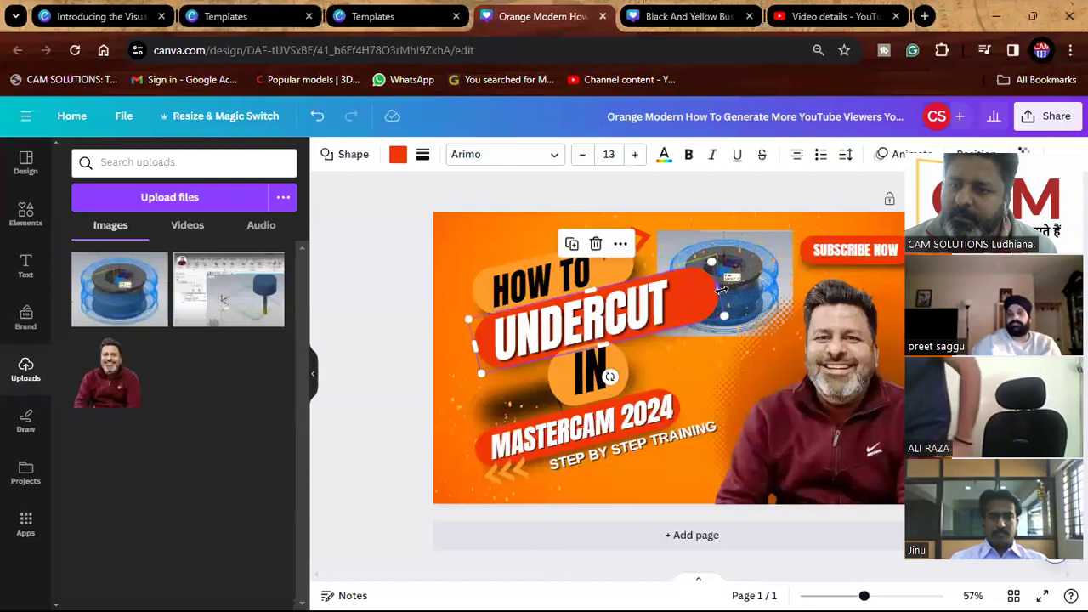
{"action": "left_click", "coordinate": [712, 297]}
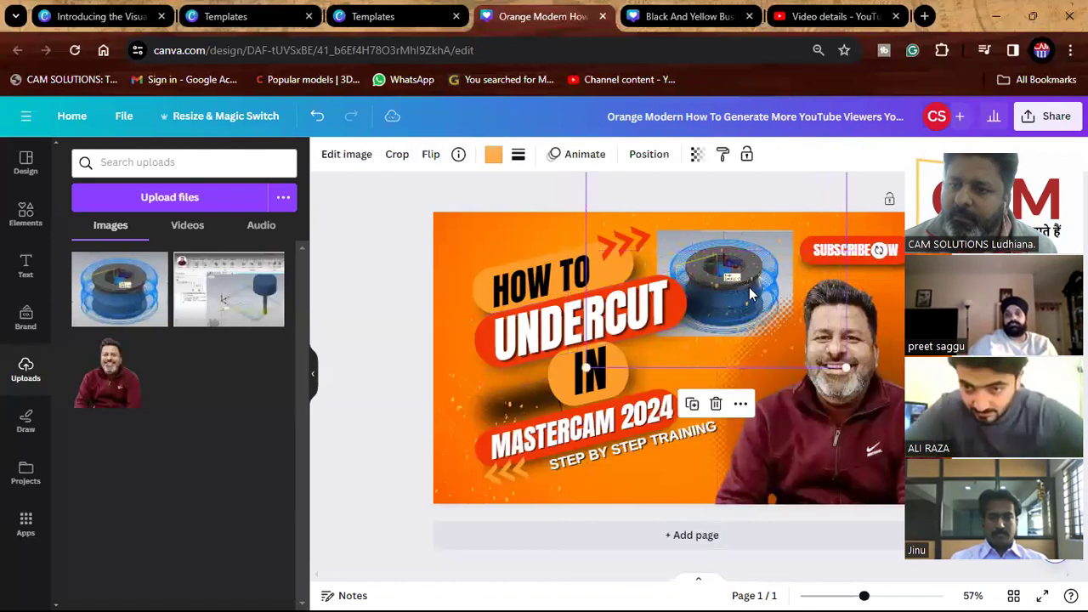
{"action": "left_click_drag", "start_coordinate": [448, 390], "coordinate": [781, 250]}
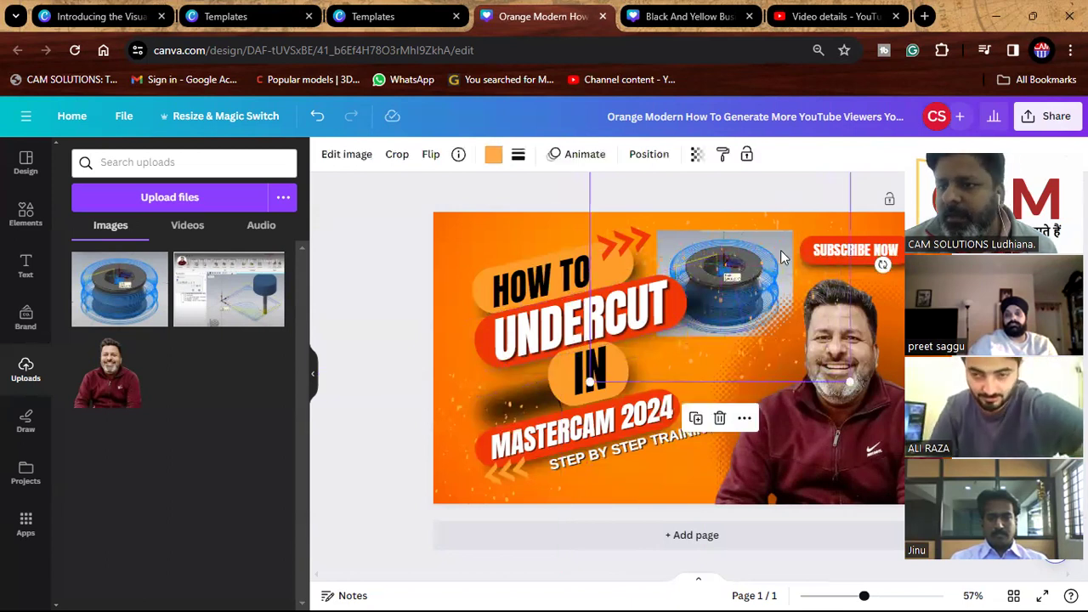
{"action": "left_click_drag", "start_coordinate": [783, 315], "coordinate": [778, 300]}
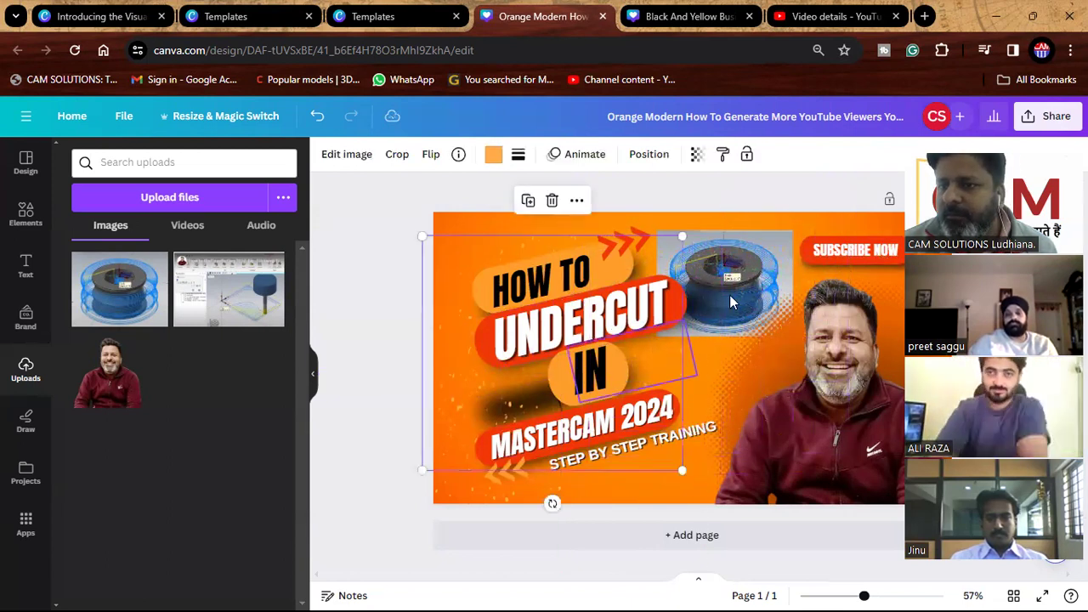
{"action": "left_click_drag", "start_coordinate": [776, 235], "coordinate": [746, 306]}
{"action": "left_click_drag", "start_coordinate": [714, 400], "coordinate": [739, 399]}
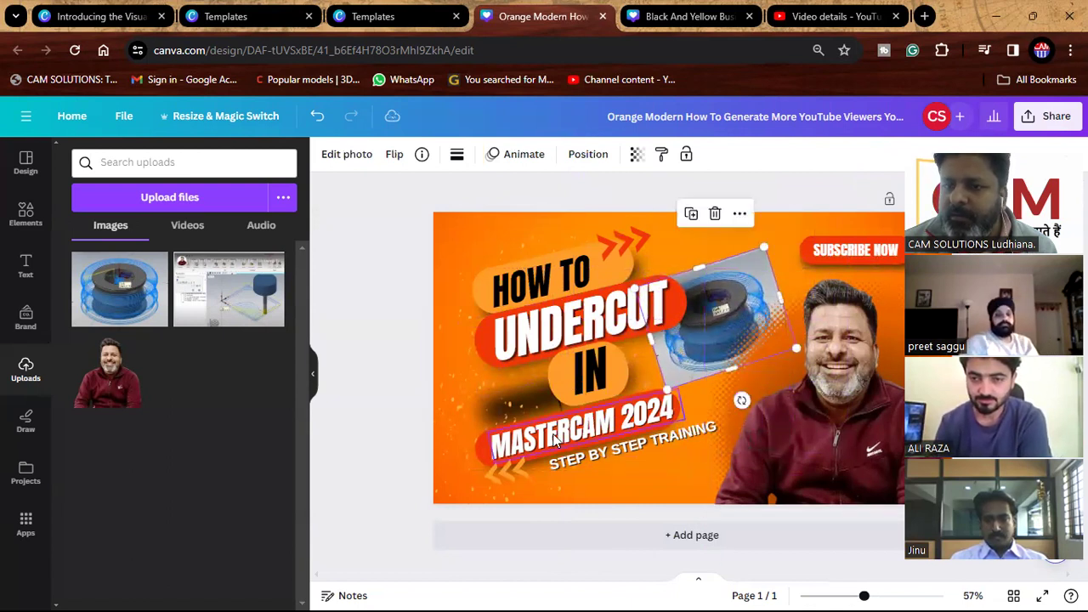
Move the orange graphic aside, then enlarge the spool image and place it beside the title.
{"action": "left_click", "coordinate": [464, 407]}
{"action": "left_click_drag", "start_coordinate": [463, 406], "coordinate": [725, 236]}
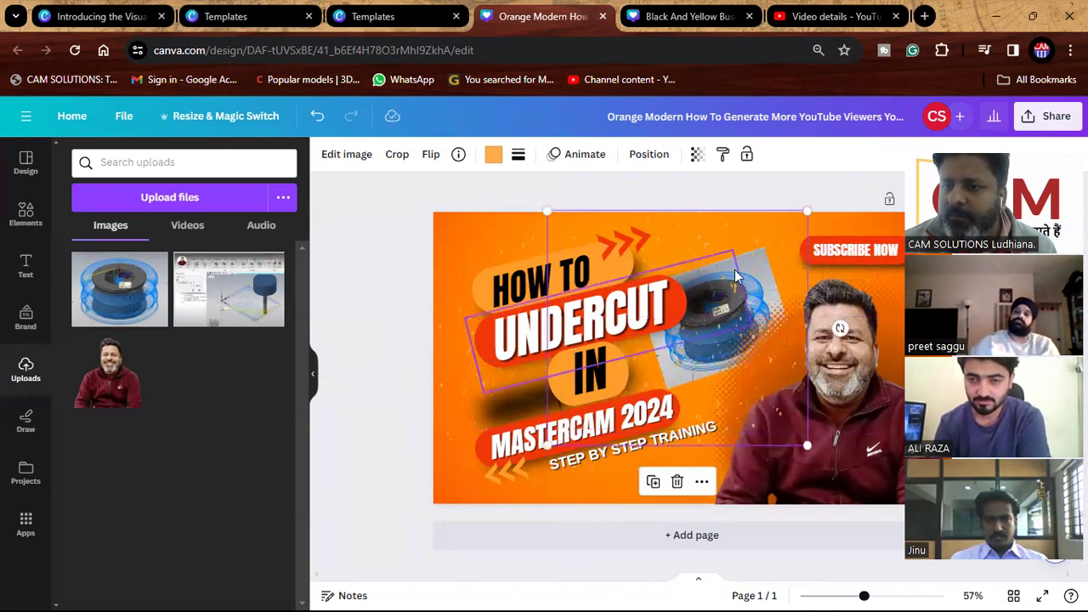
{"action": "left_click", "coordinate": [644, 260]}
{"action": "left_click", "coordinate": [750, 262]}
{"action": "left_click_drag", "start_coordinate": [765, 245], "coordinate": [788, 213]}
{"action": "left_click_drag", "start_coordinate": [687, 354], "coordinate": [546, 370]}
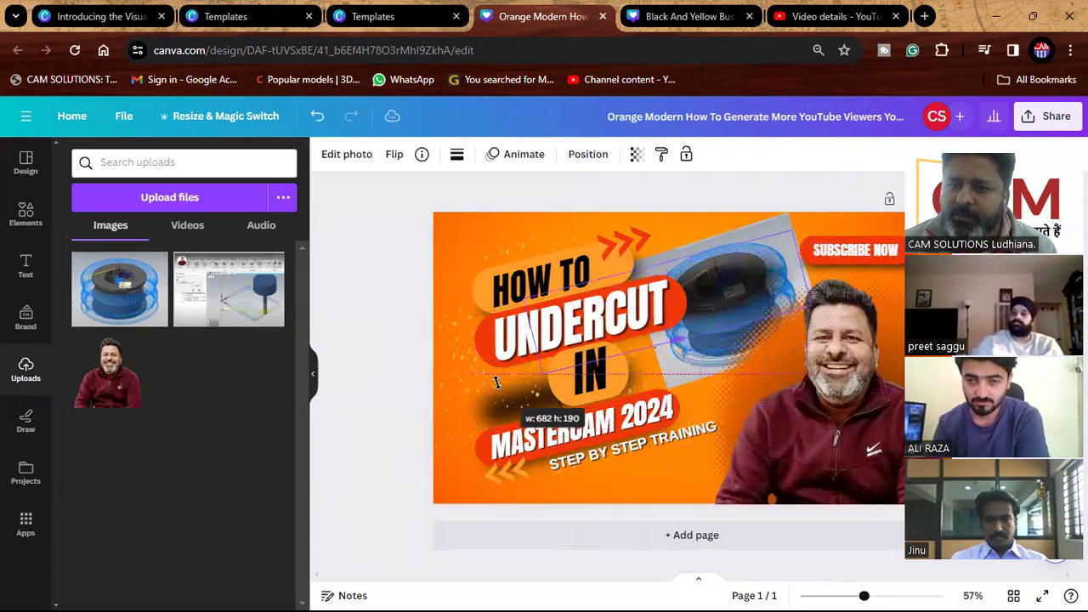
Delete the stray orange graphic below the title.
{"action": "left_click", "coordinate": [466, 396]}
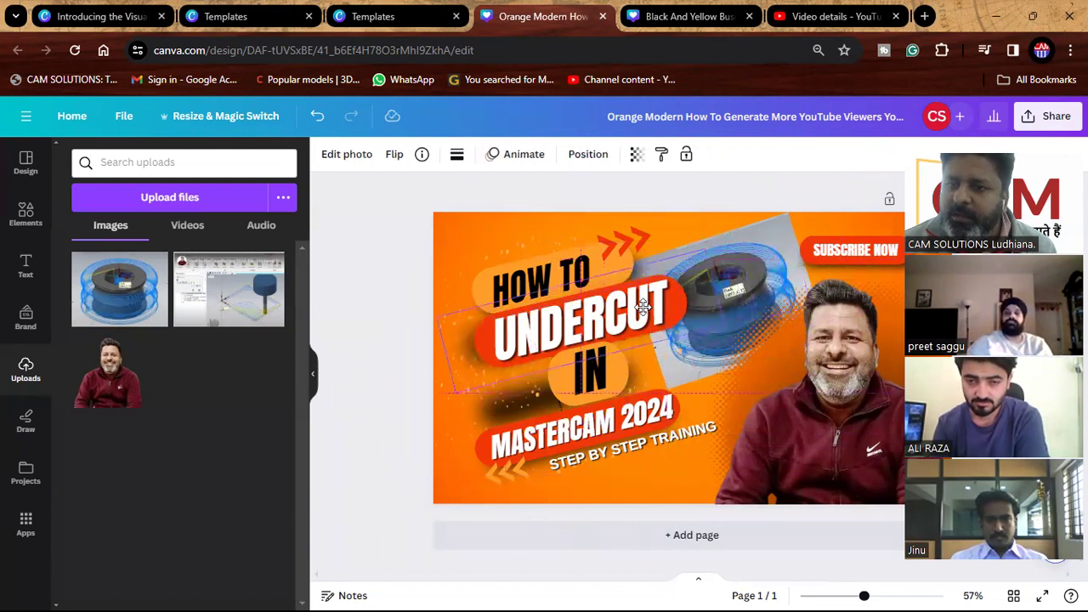
{"action": "left_click", "coordinate": [601, 351]}
{"action": "left_click", "coordinate": [472, 415]}
{"action": "left_click_drag", "start_coordinate": [475, 405], "coordinate": [610, 385]}
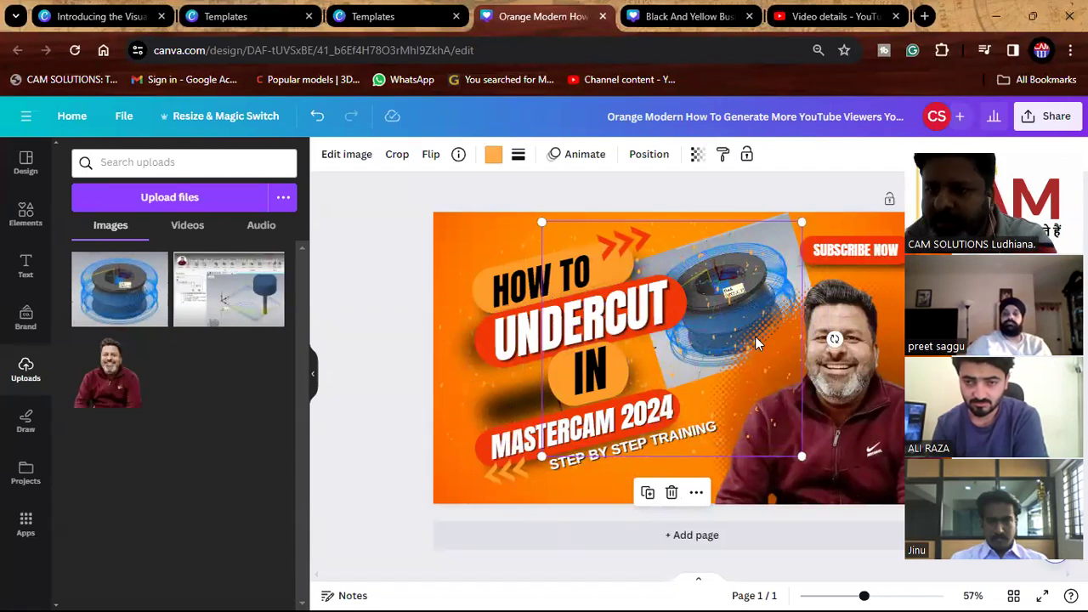
{"action": "left_click", "coordinate": [675, 497]}
Move the dark shadow graphic near MASTERCAM behind IN.
{"action": "left_click", "coordinate": [513, 406]}
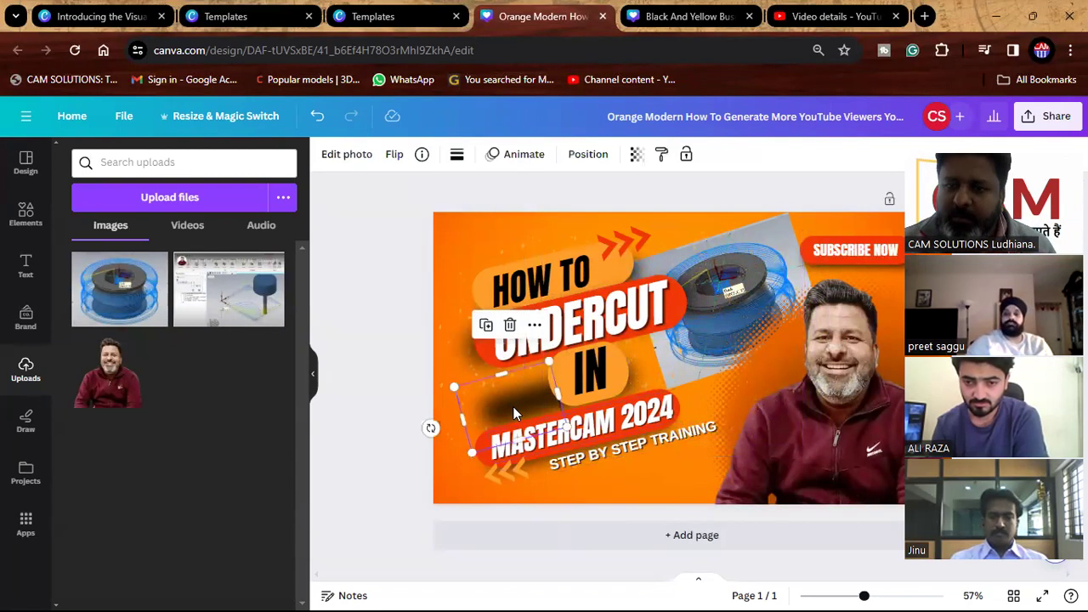
{"action": "left_click_drag", "start_coordinate": [558, 393], "coordinate": [586, 328]}
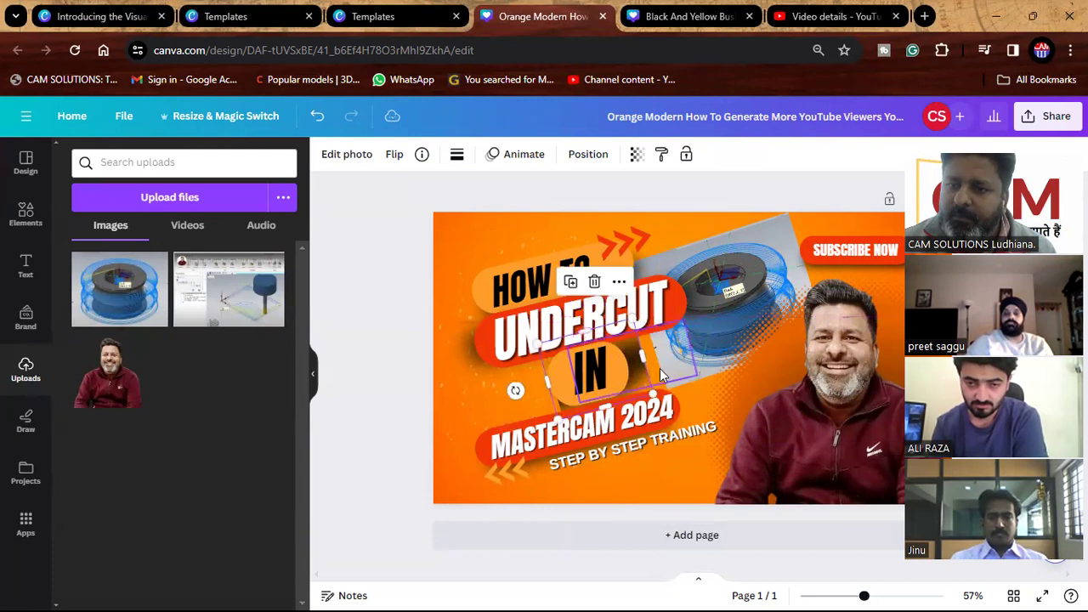
{"action": "left_click", "coordinate": [438, 407]}
{"action": "left_click", "coordinate": [404, 417]}
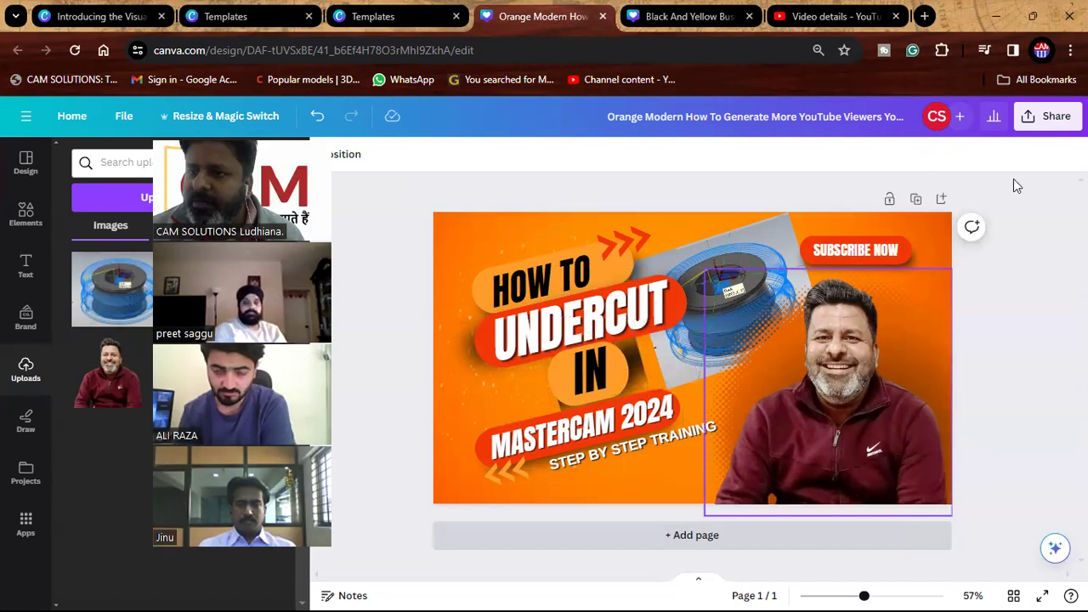
Download the UNDERCUT thumbnail with file type JPG and dismiss the confirmation card.
{"action": "left_click", "coordinate": [1047, 116]}
{"action": "left_click", "coordinate": [894, 474]}
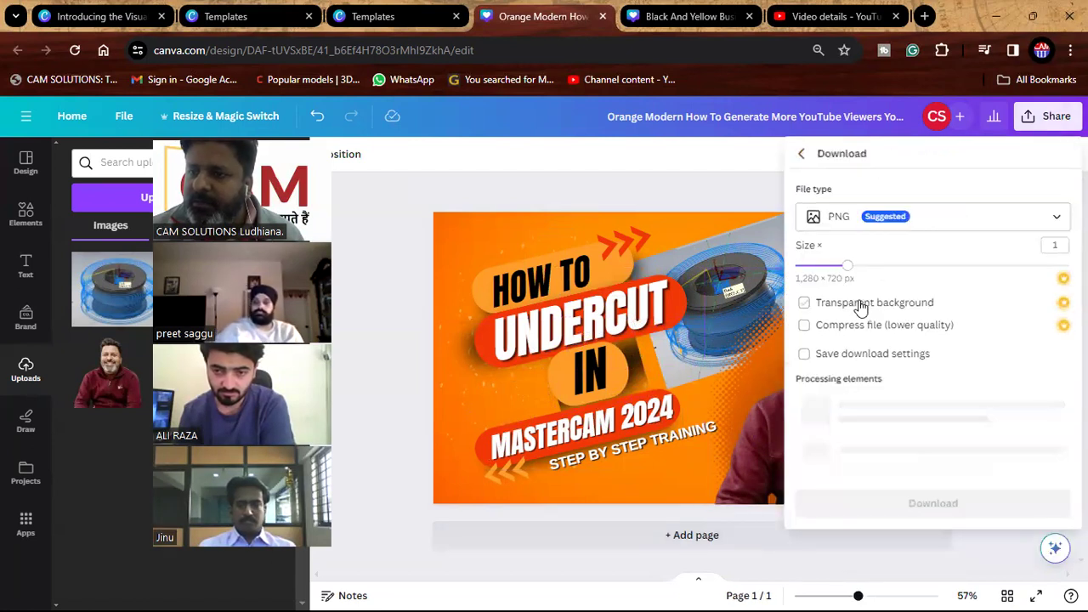
{"action": "left_click", "coordinate": [908, 225]}
{"action": "left_click", "coordinate": [856, 255]}
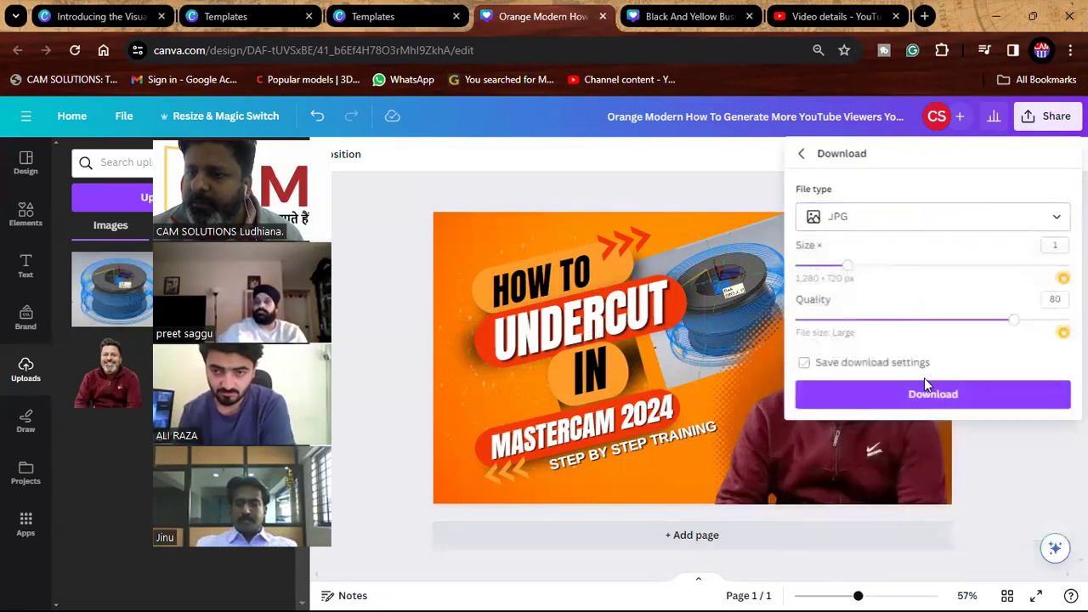
{"action": "left_click", "coordinate": [918, 392]}
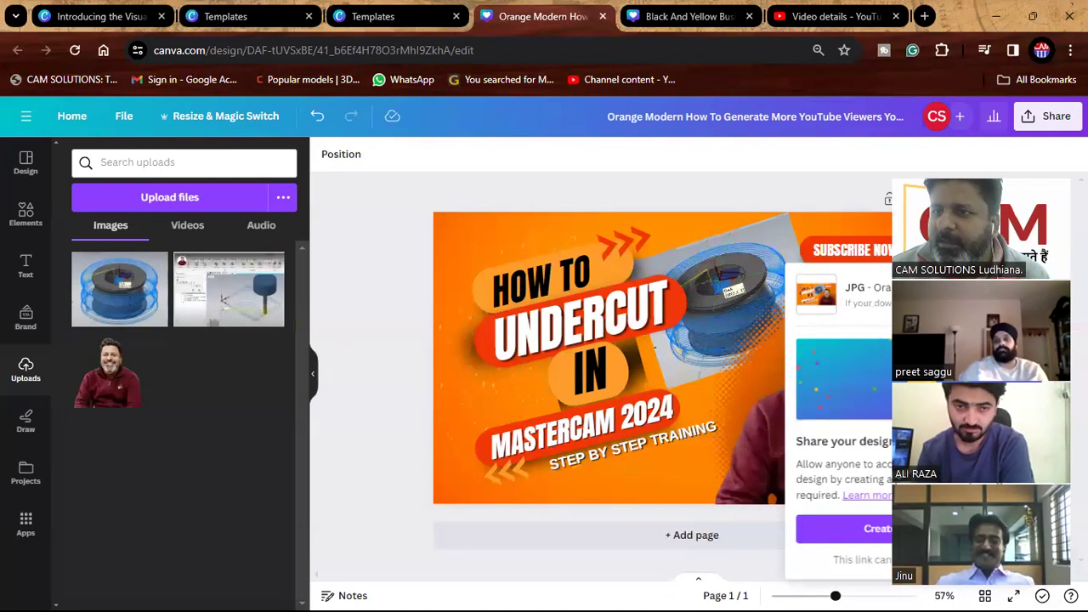
{"action": "left_click", "coordinate": [400, 262]}
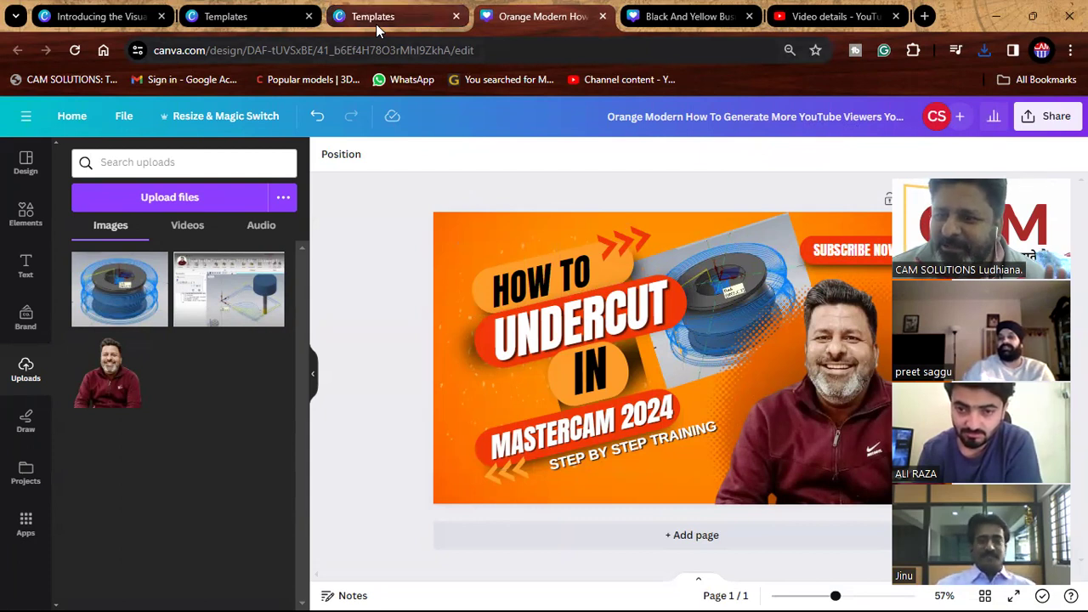
Upload the downloaded orange thumbnail from Downloads in YouTube Studio and save it.
{"action": "left_click", "coordinate": [835, 17]}
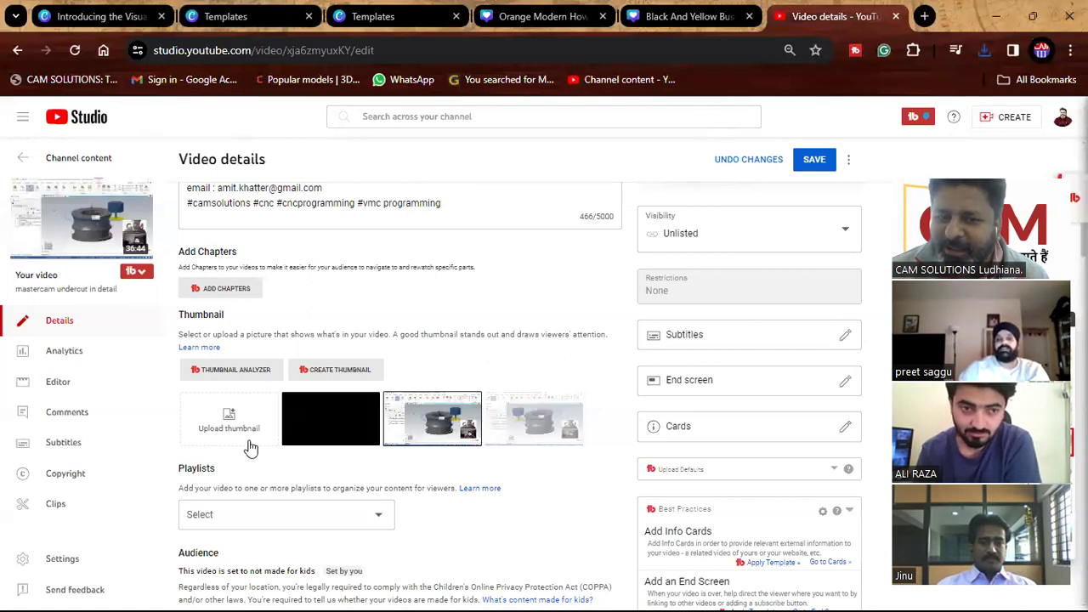
{"action": "left_click", "coordinate": [229, 418]}
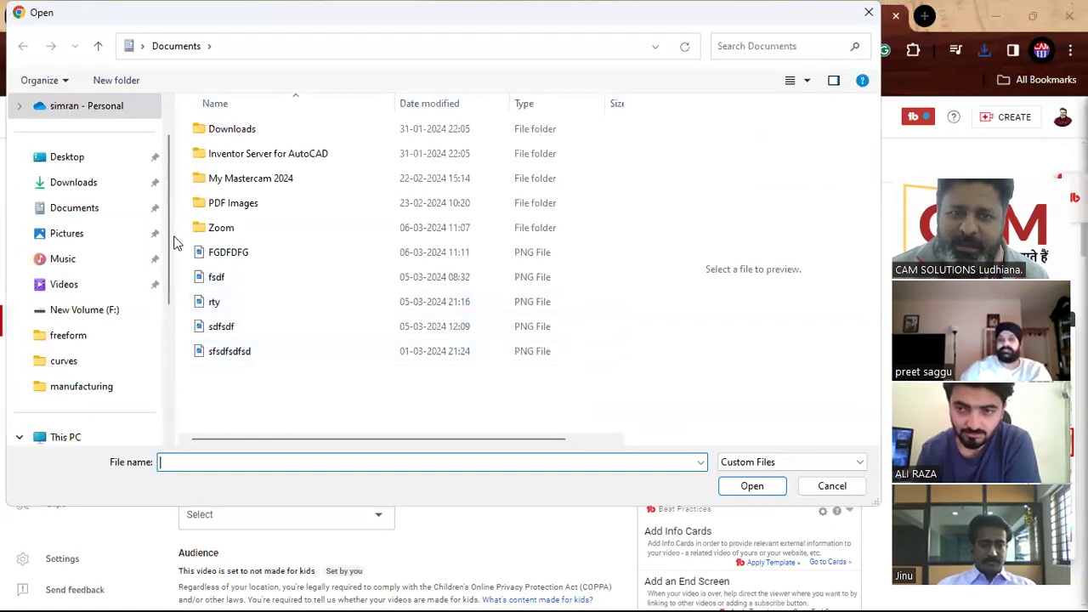
{"action": "left_click", "coordinate": [66, 161]}
{"action": "left_click", "coordinate": [75, 183]}
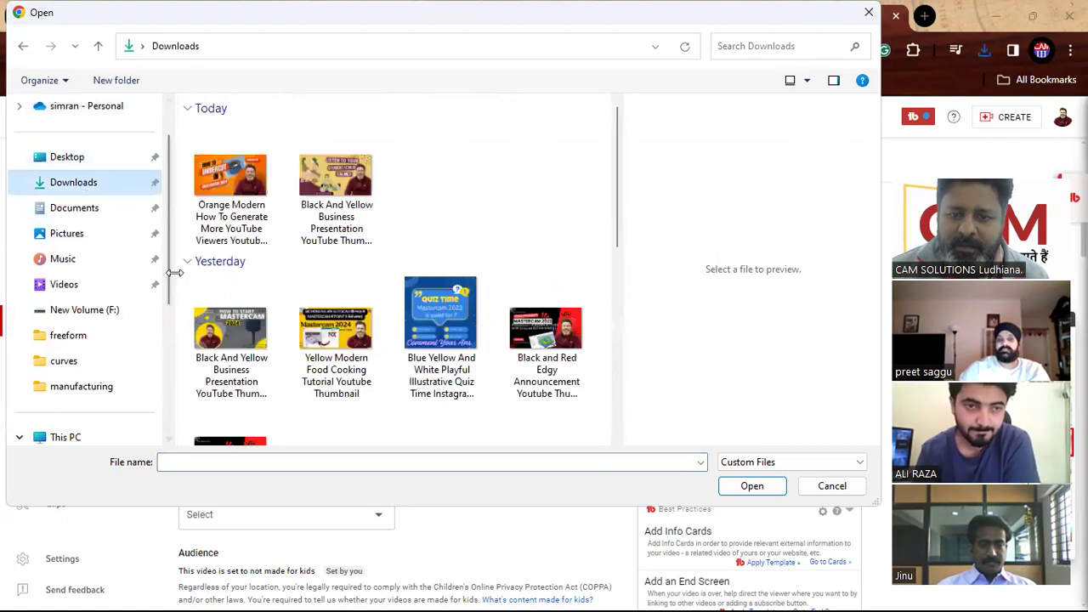
{"action": "left_click", "coordinate": [230, 187]}
{"action": "left_click", "coordinate": [737, 492]}
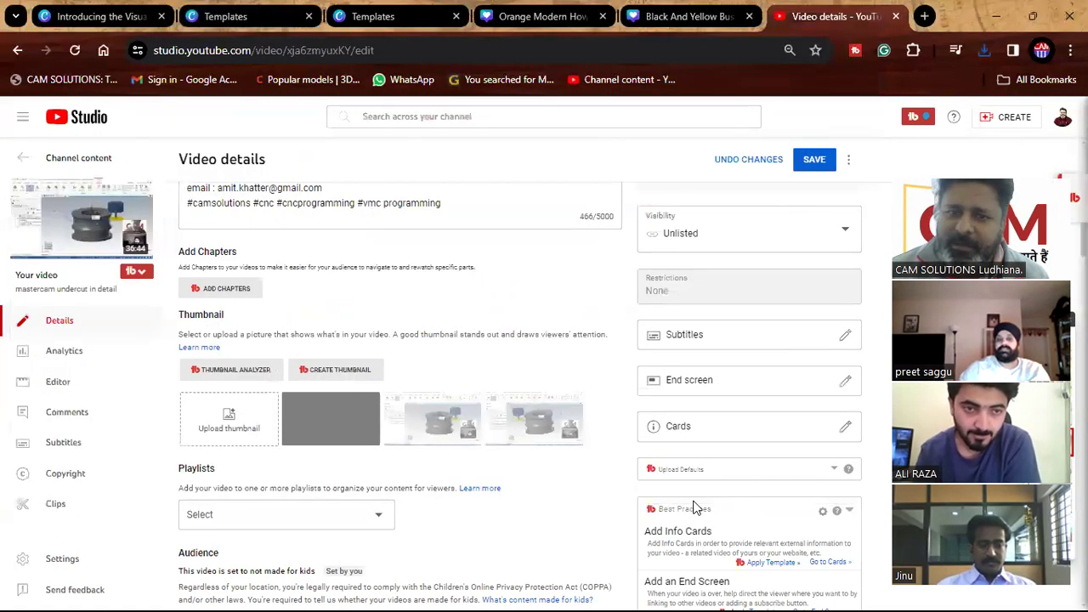
{"action": "left_click", "coordinate": [815, 160]}
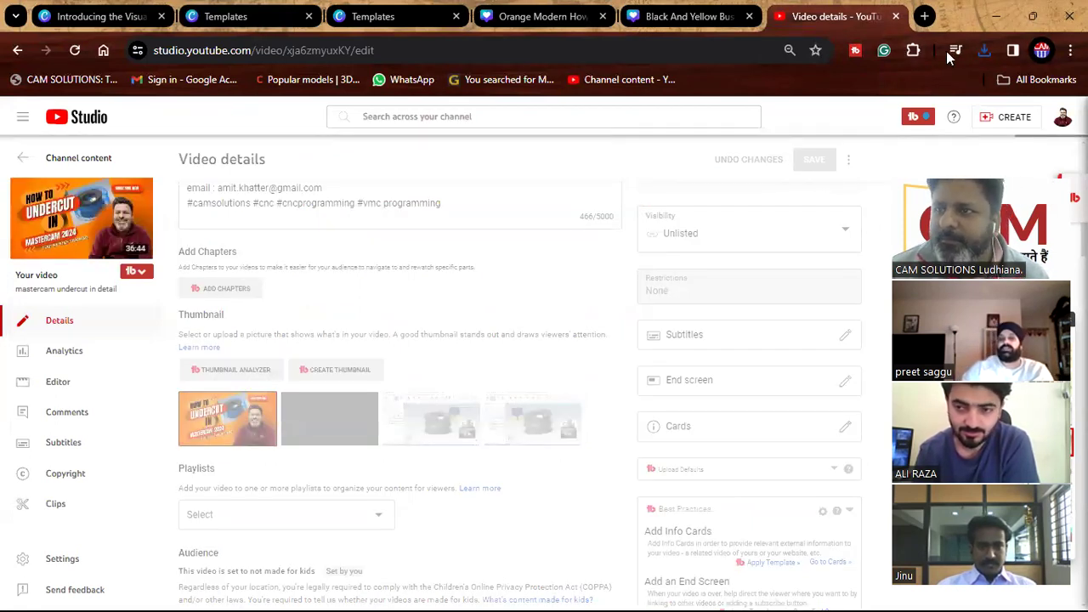
Return to the Canva template page for the orange thumbnail design.
{"action": "left_click", "coordinate": [688, 21]}
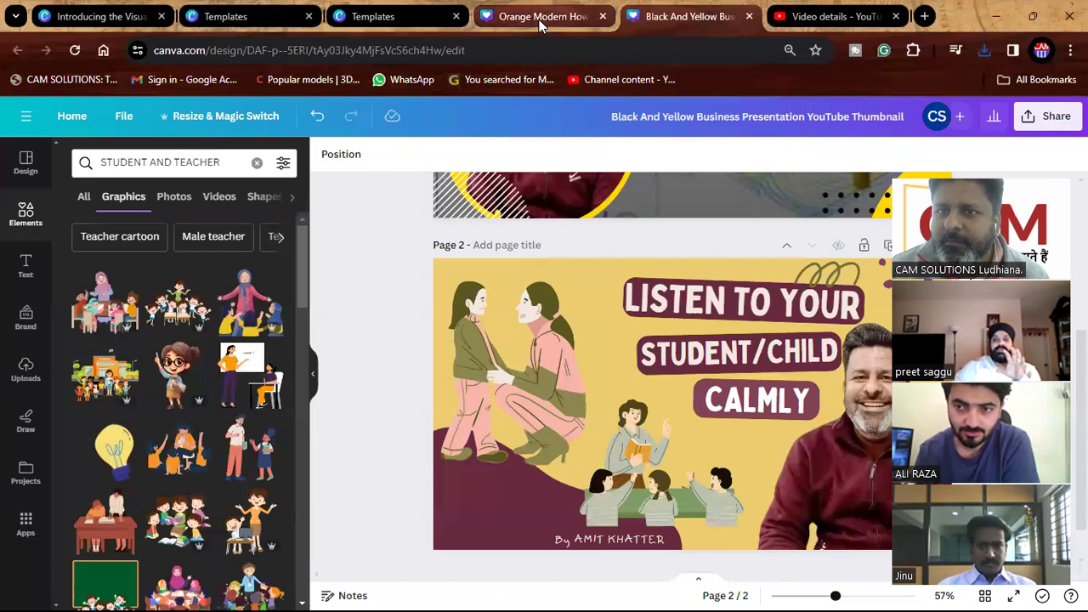
{"action": "left_click", "coordinate": [540, 21]}
{"action": "left_click", "coordinate": [415, 20]}
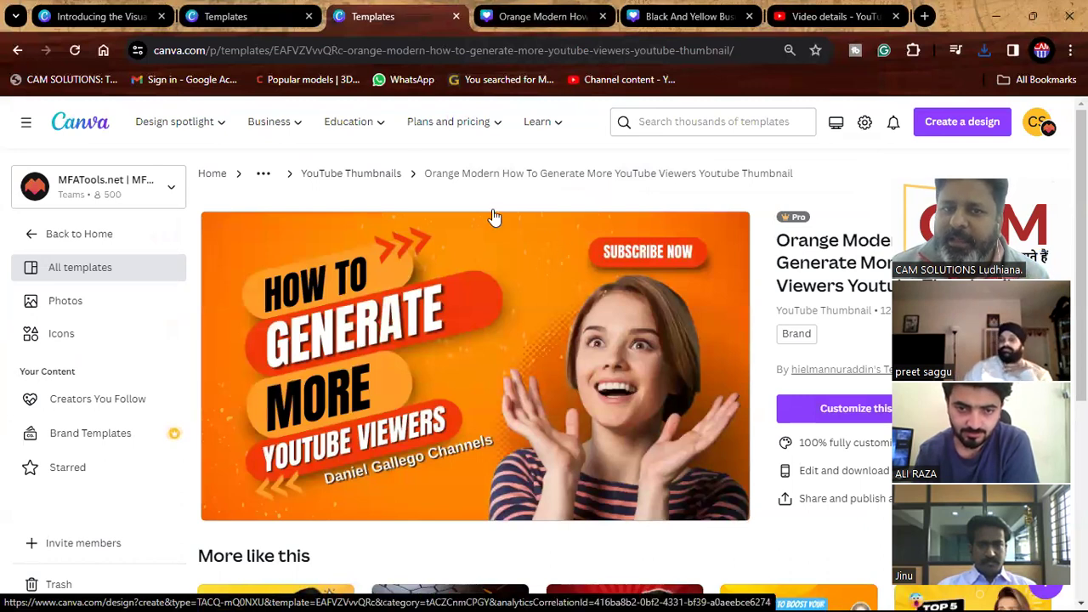
From the Canva home page, search templates for BIO data.
{"action": "left_click", "coordinate": [94, 132]}
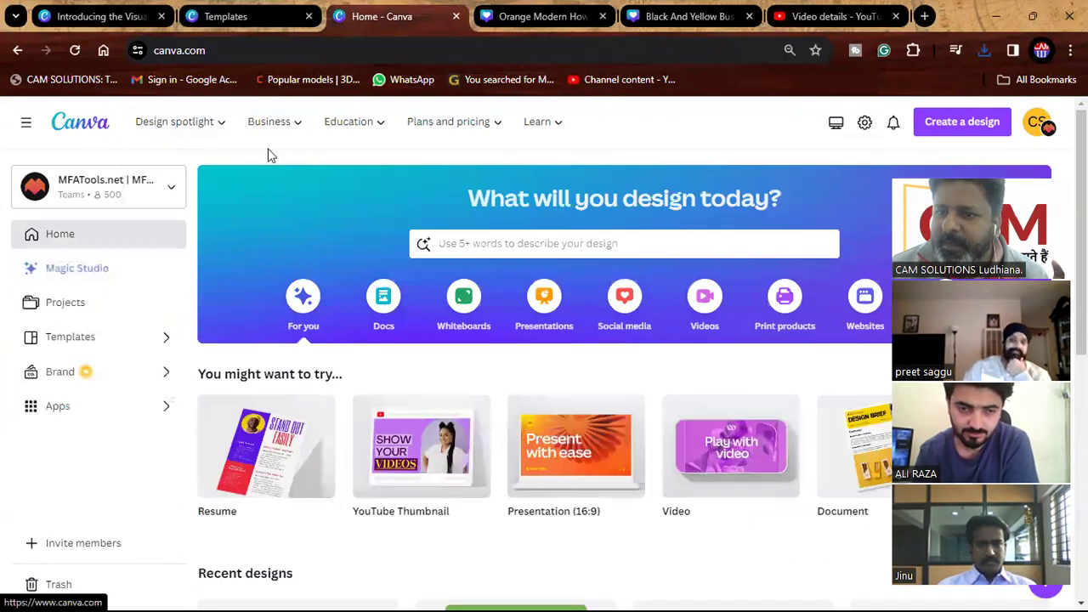
{"action": "left_click", "coordinate": [625, 240]}
{"action": "type", "text": "BIO DATA"}
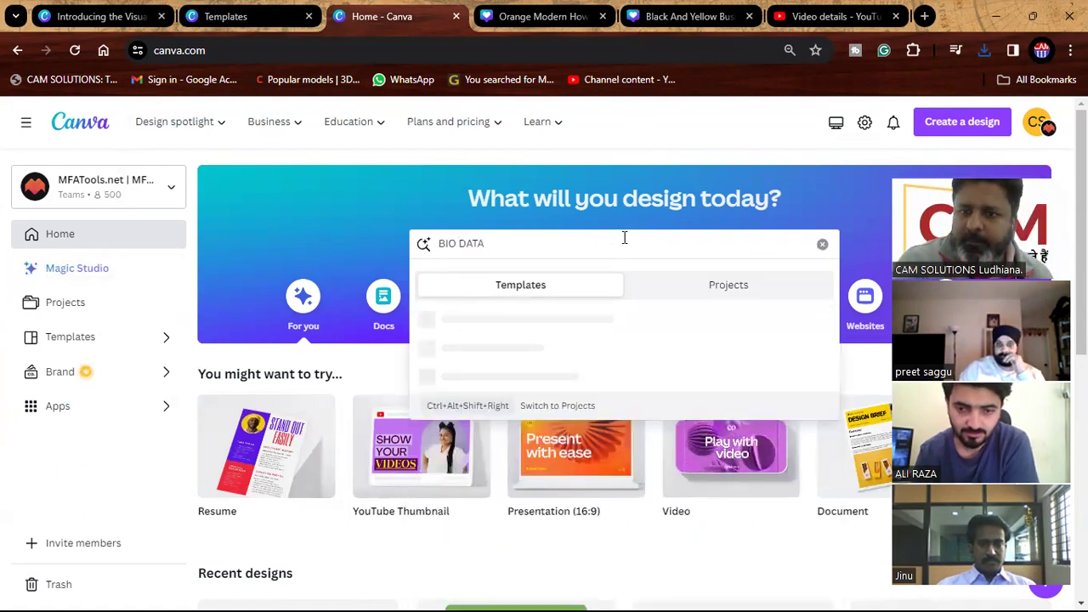
{"action": "key", "text": "Return"}
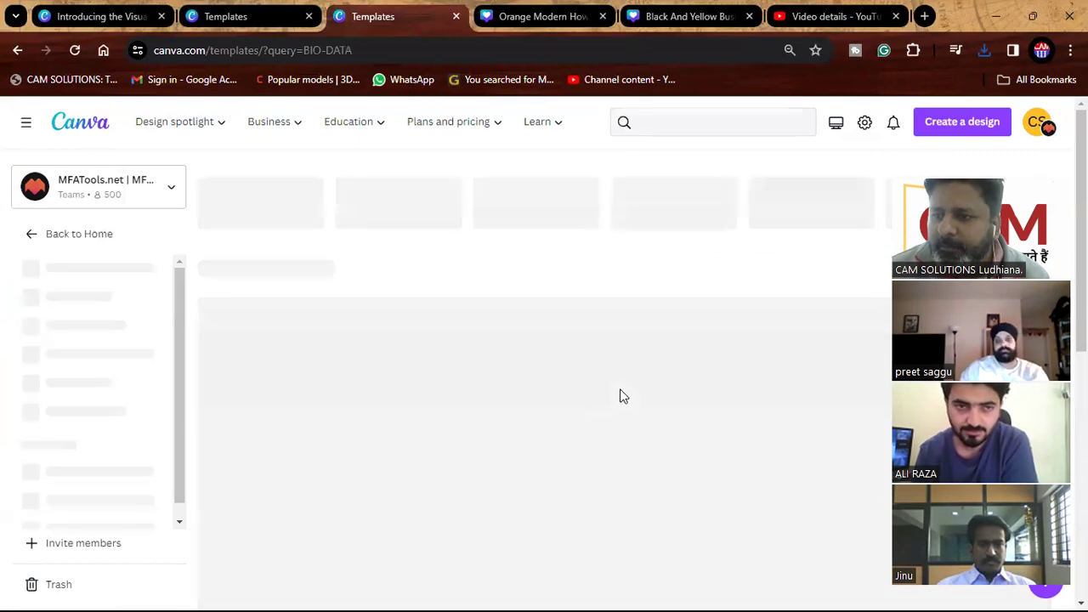
Open the Blue and White Simple Data Scientist CV Resume template from the results.
{"action": "scroll", "coordinate": [622, 396], "scroll_direction": "down", "scroll_amount": 5}
{"action": "scroll", "coordinate": [622, 396], "scroll_direction": "down", "scroll_amount": 7}
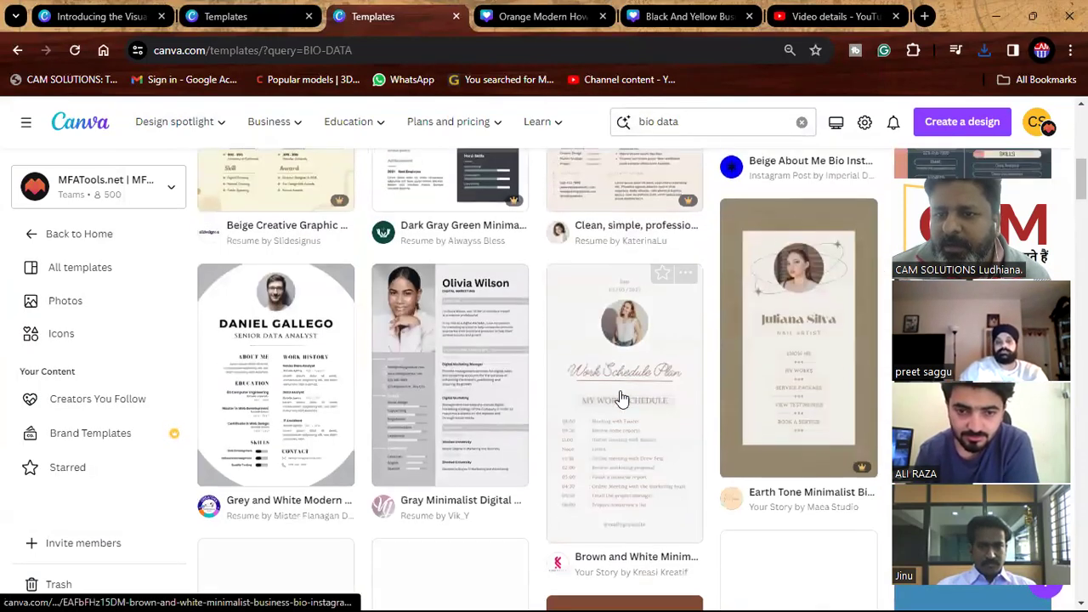
{"action": "scroll", "coordinate": [625, 406], "scroll_direction": "down", "scroll_amount": 8}
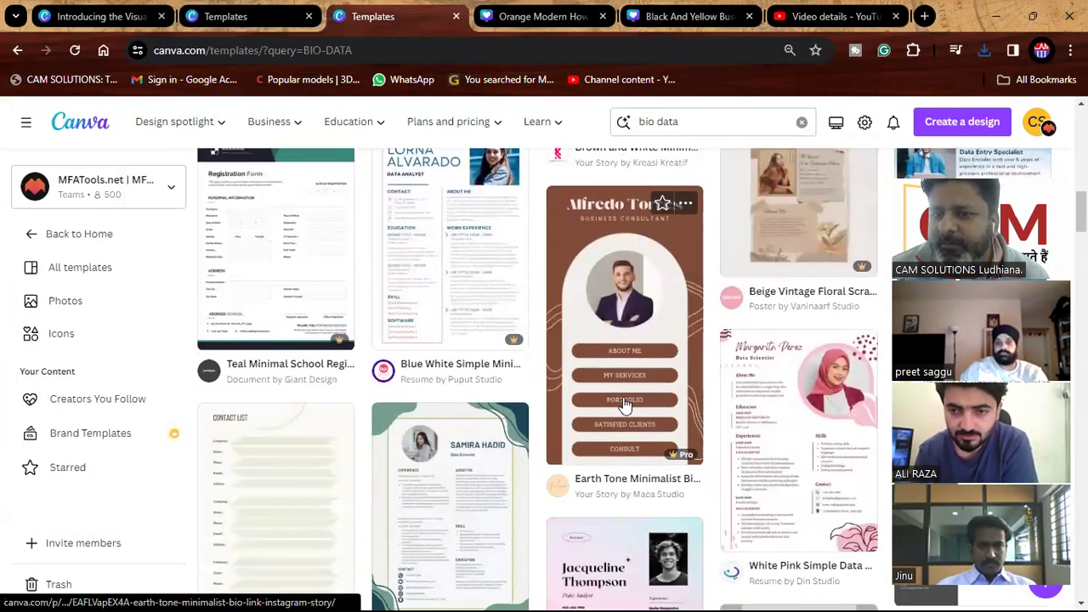
{"action": "scroll", "coordinate": [625, 406], "scroll_direction": "down", "scroll_amount": 6}
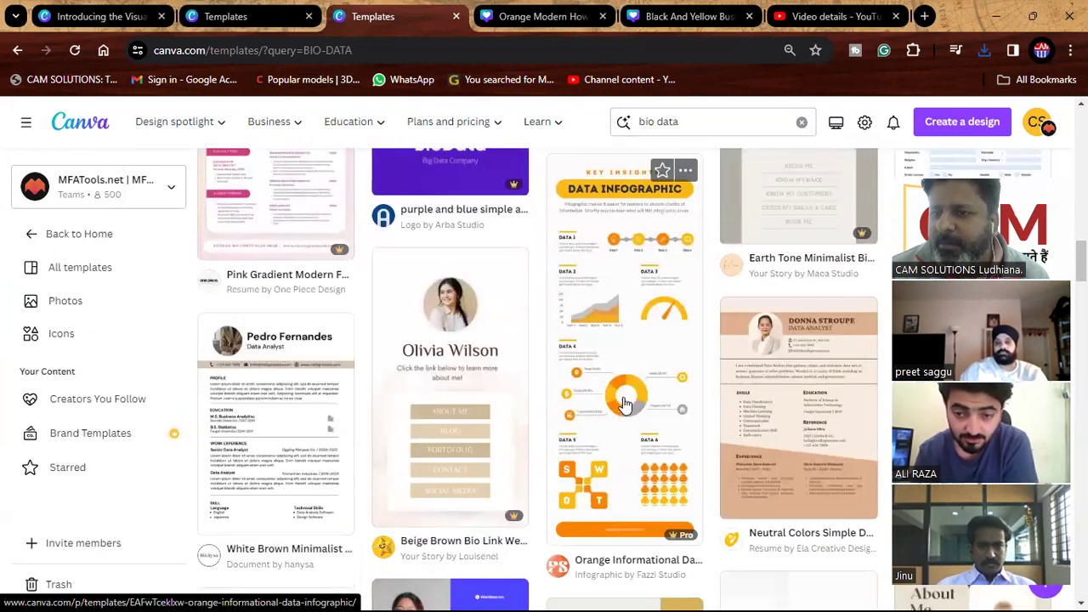
{"action": "scroll", "coordinate": [625, 405], "scroll_direction": "down", "scroll_amount": 7}
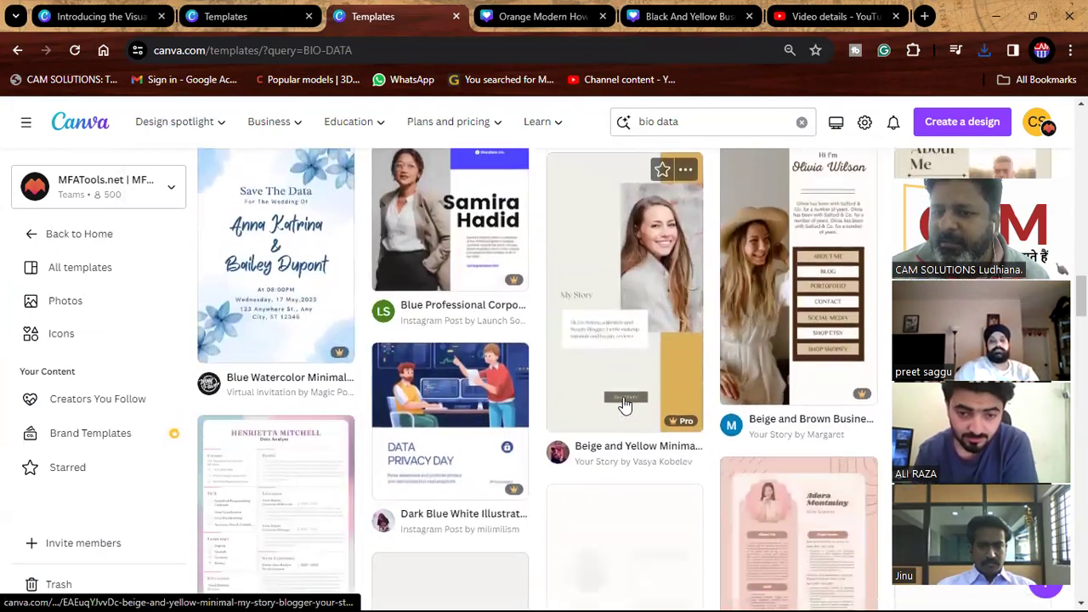
{"action": "scroll", "coordinate": [625, 405], "scroll_direction": "down", "scroll_amount": 5}
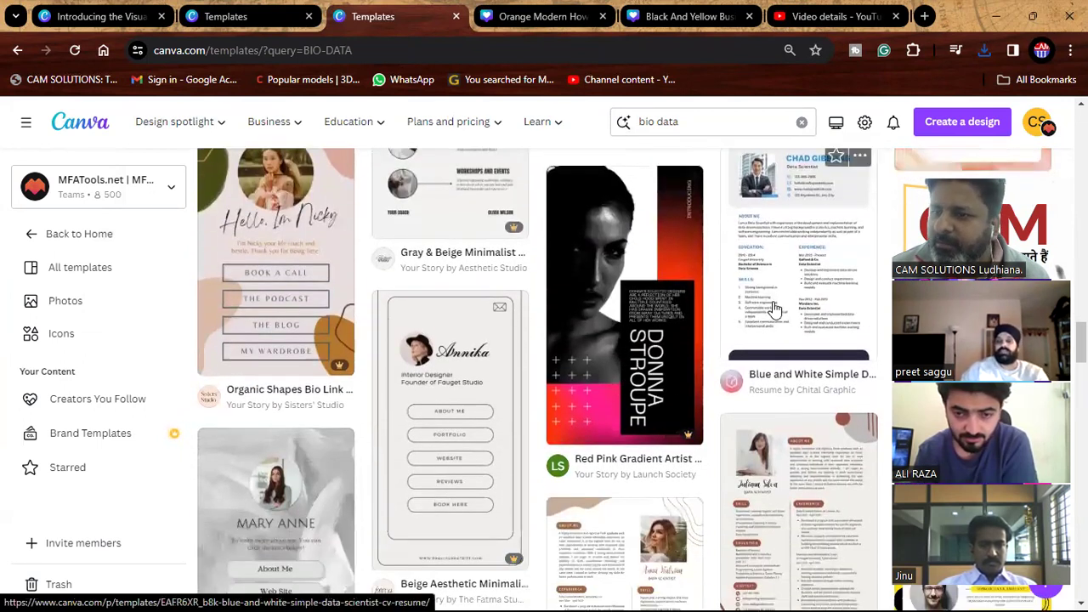
{"action": "left_click", "coordinate": [773, 305]}
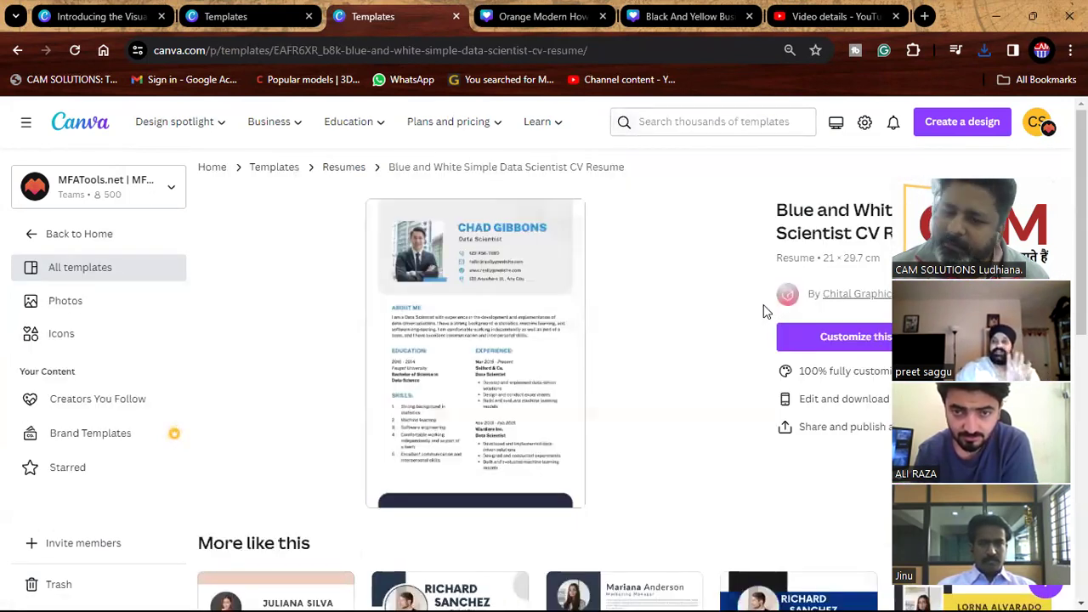
{"action": "scroll", "coordinate": [656, 349], "scroll_direction": "down", "scroll_amount": 5}
Open a similar blue CV template and drop the uploaded portrait into its photo frame.
{"action": "left_click", "coordinate": [485, 384]}
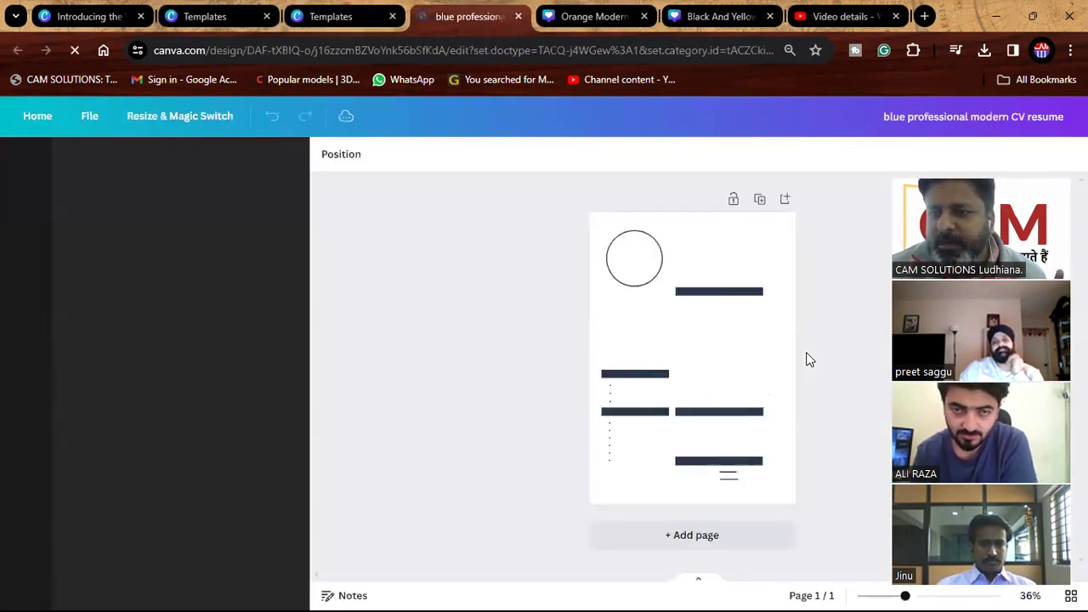
{"action": "scroll", "coordinate": [741, 330], "scroll_direction": "up", "scroll_amount": 6}
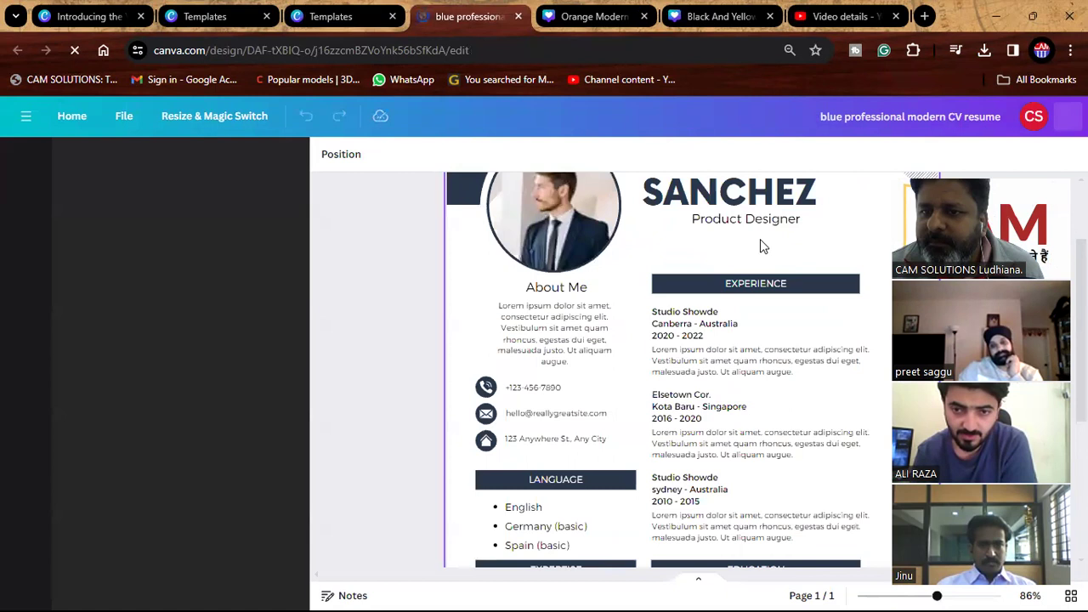
{"action": "scroll", "coordinate": [709, 335], "scroll_direction": "down", "scroll_amount": 4}
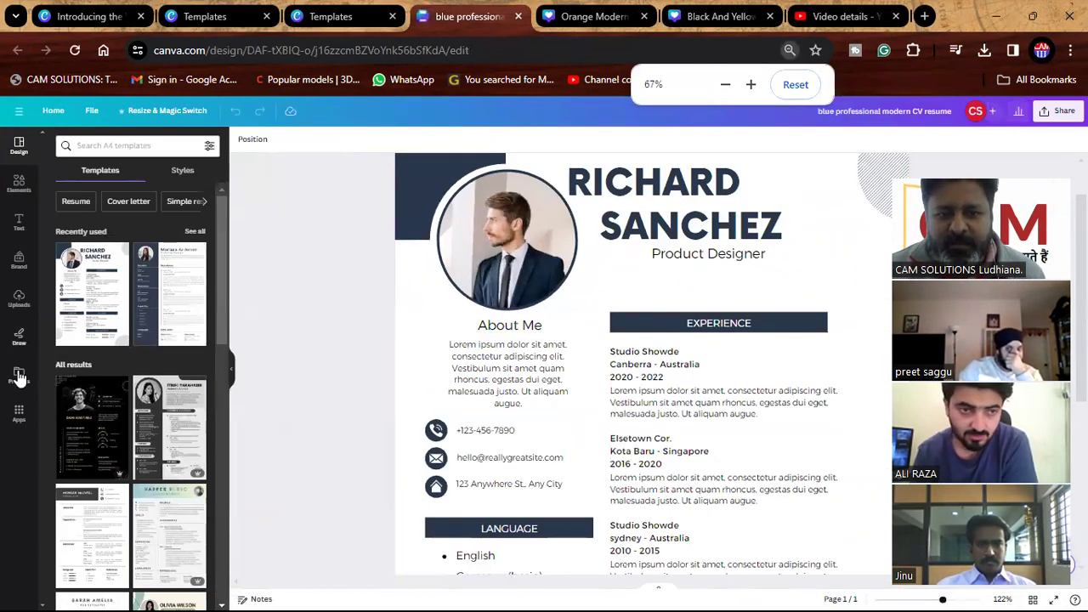
{"action": "left_click", "coordinate": [20, 300]}
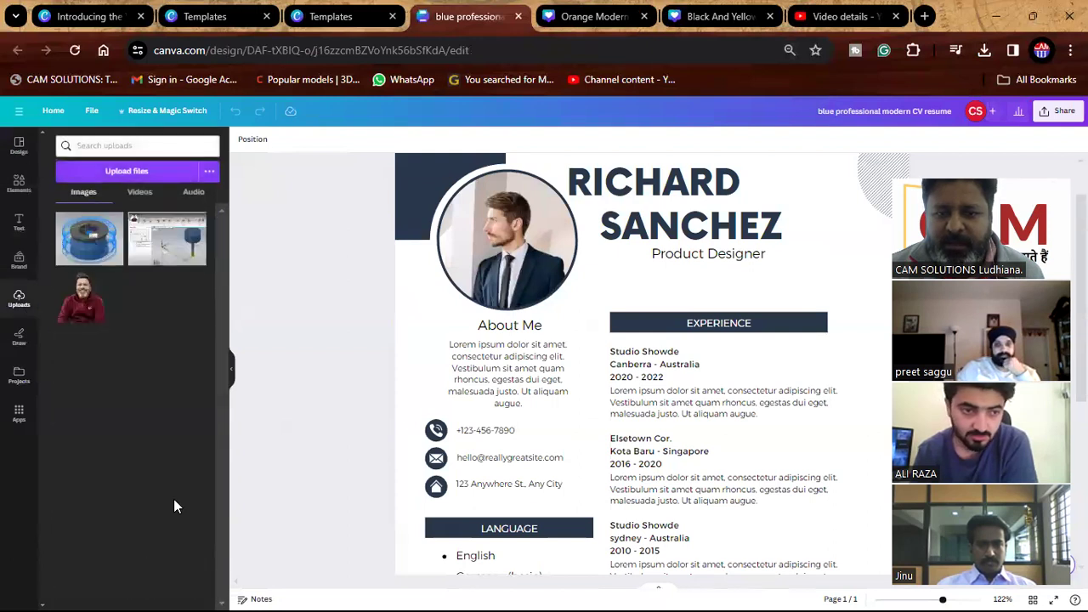
{"action": "left_click_drag", "start_coordinate": [96, 315], "coordinate": [512, 286]}
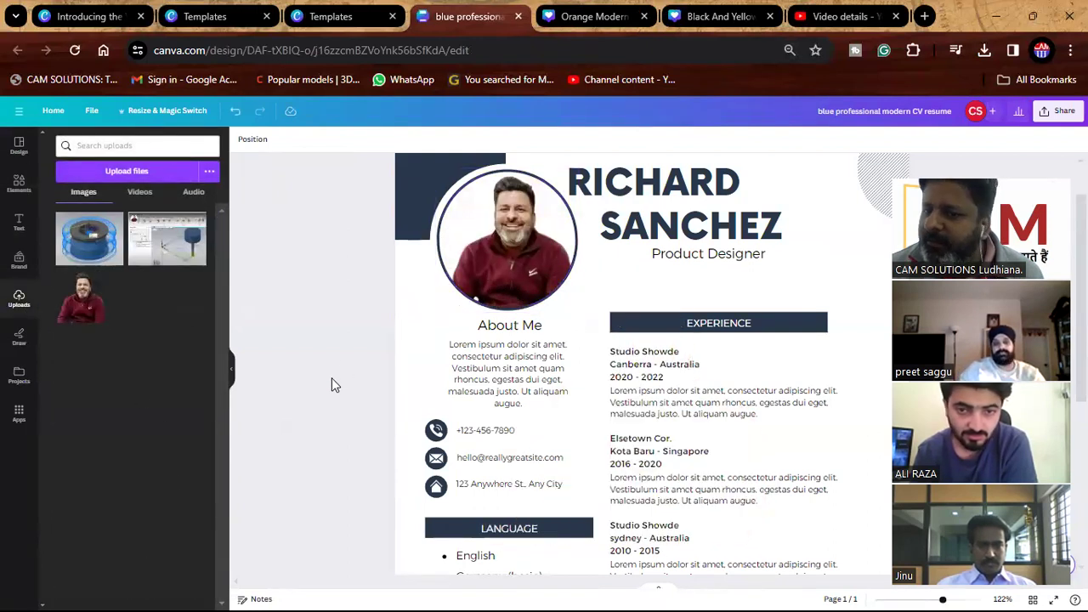
Set the Design Process progress bar to 59%.
{"action": "scroll", "coordinate": [616, 478], "scroll_direction": "down", "scroll_amount": 5}
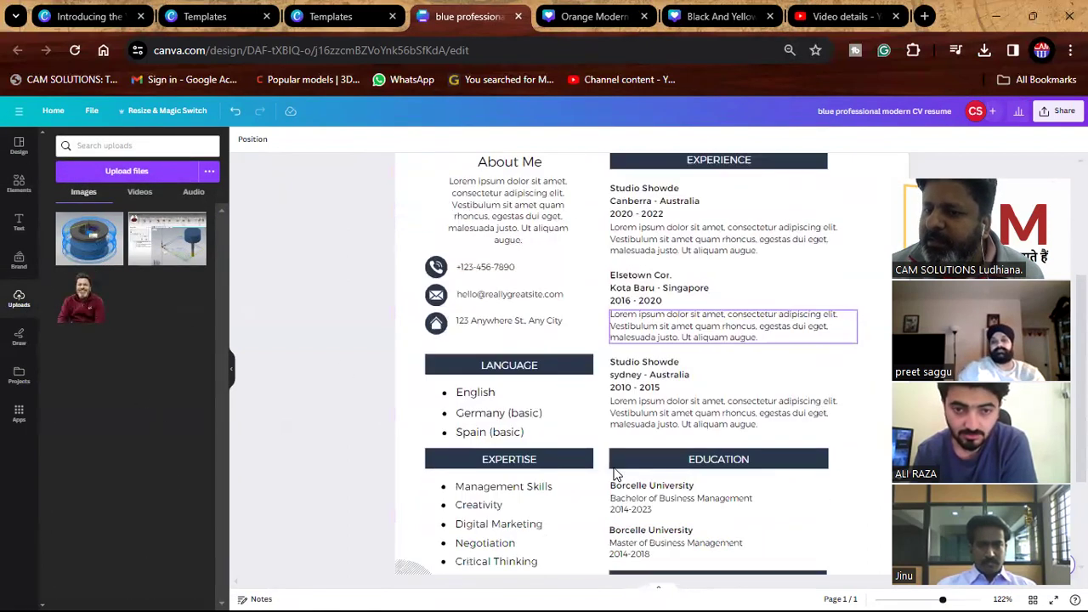
{"action": "scroll", "coordinate": [672, 333], "scroll_direction": "up", "scroll_amount": 2}
{"action": "scroll", "coordinate": [655, 408], "scroll_direction": "down", "scroll_amount": 3}
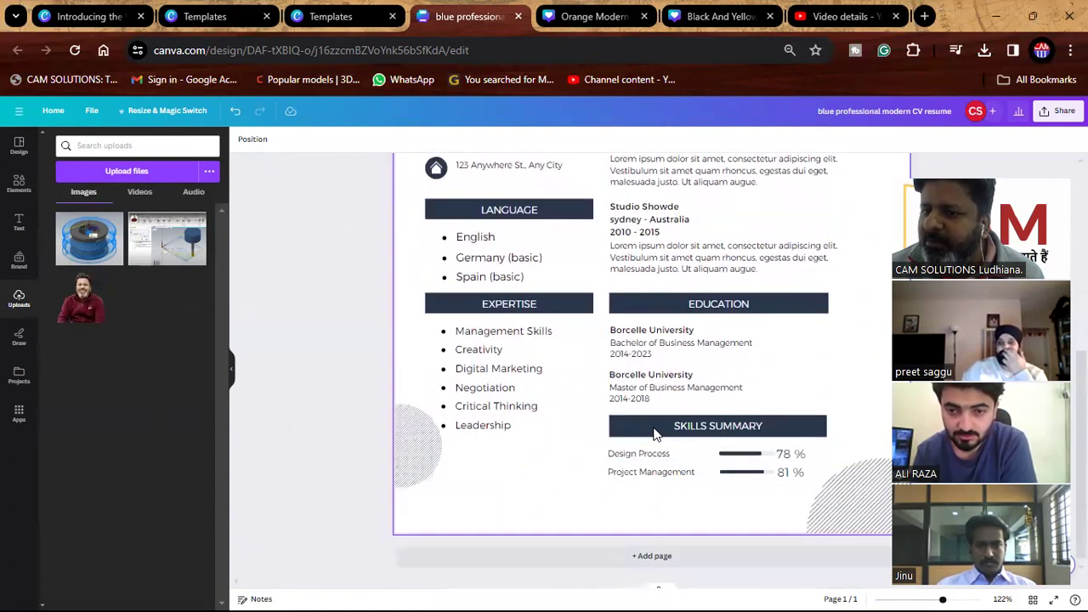
{"action": "left_click", "coordinate": [759, 464]}
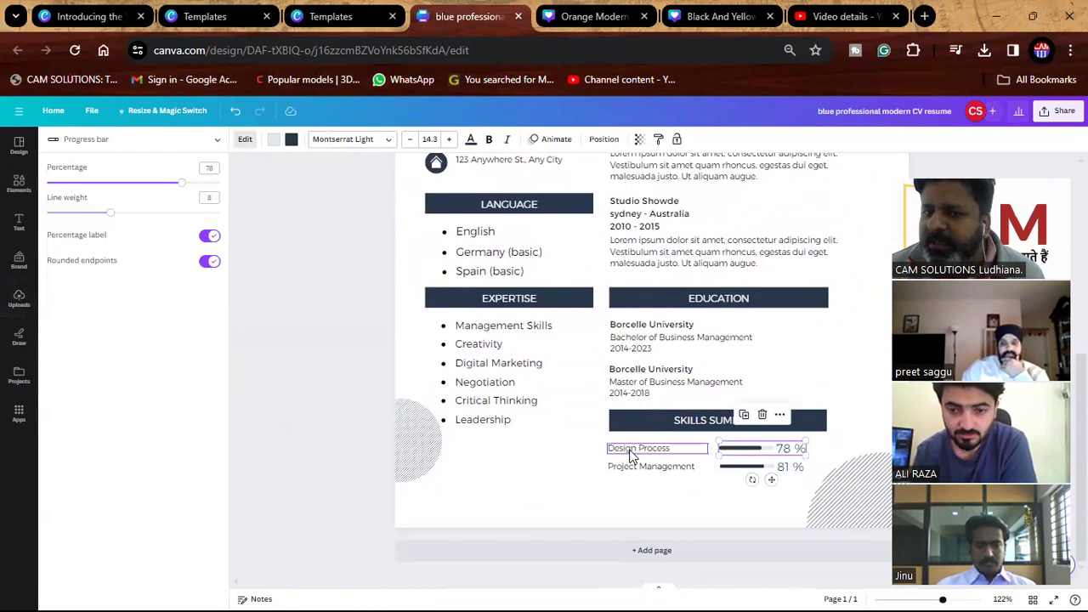
{"action": "left_click_drag", "start_coordinate": [178, 189], "coordinate": [117, 213]}
Adjust the progress bar's line thickness, then browse the Text, Elements and Design panels.
{"action": "left_click", "coordinate": [353, 285]}
{"action": "scroll", "coordinate": [372, 369], "scroll_direction": "up", "scroll_amount": 5}
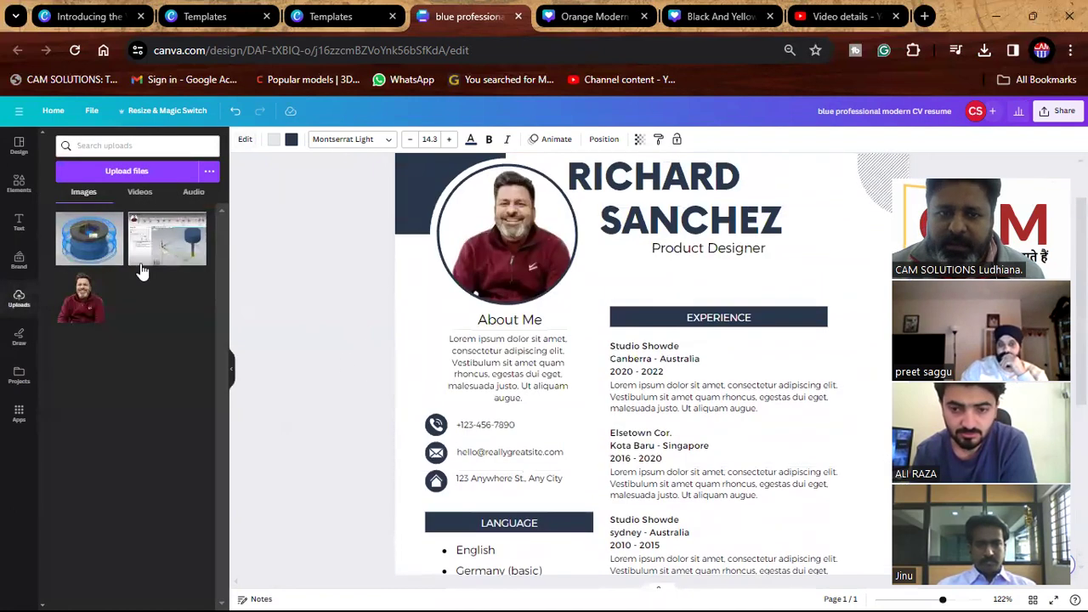
{"action": "left_click", "coordinate": [19, 224]}
{"action": "left_click", "coordinate": [18, 184]}
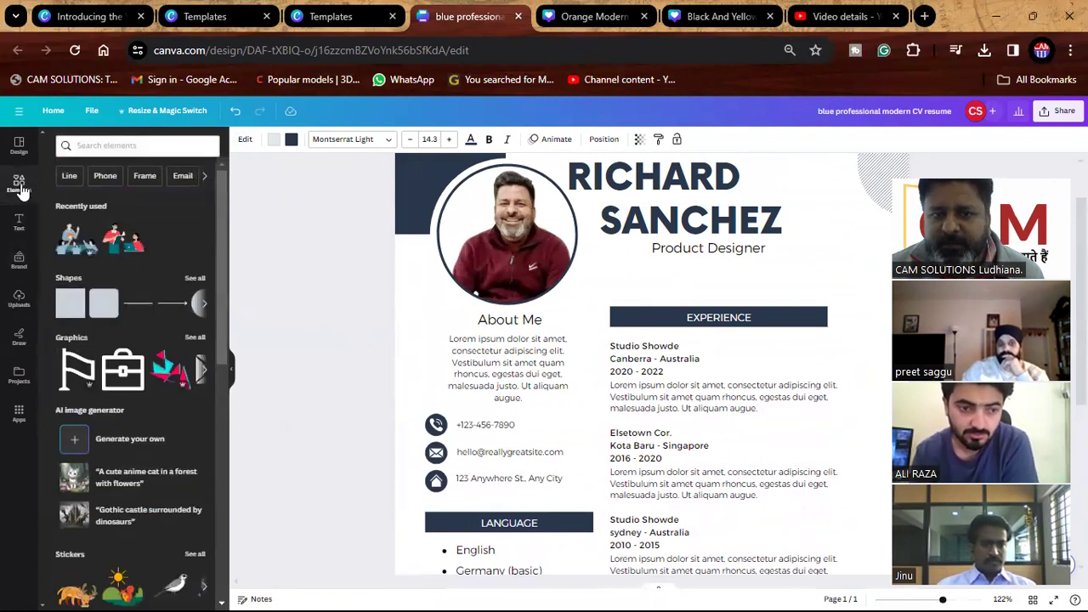
{"action": "left_click", "coordinate": [18, 146]}
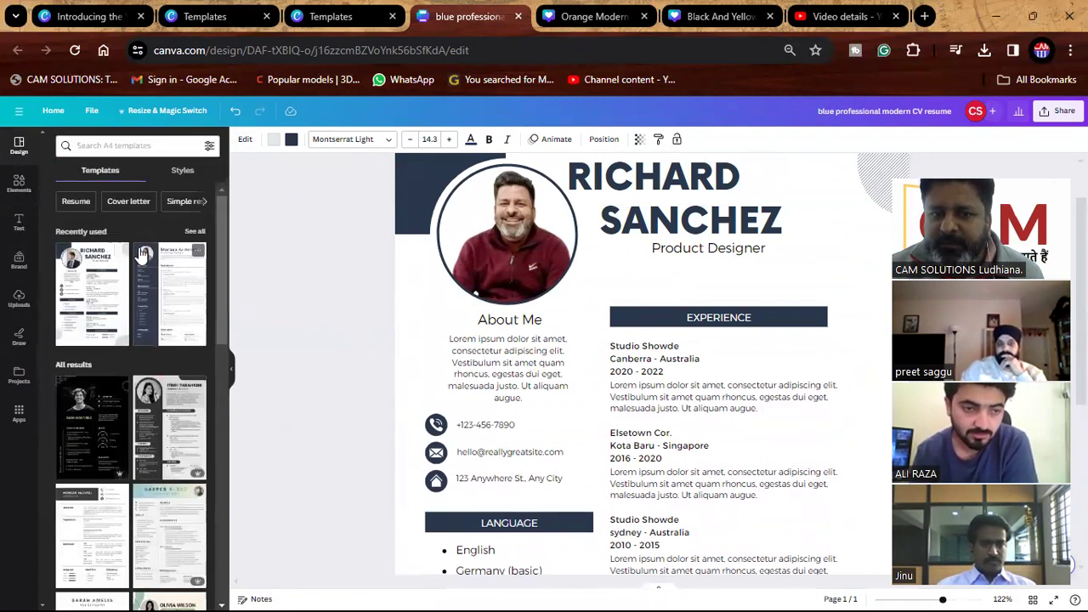
Apply the brown serif style combination to the CV after trying Arsenal.
{"action": "left_click", "coordinate": [182, 170]}
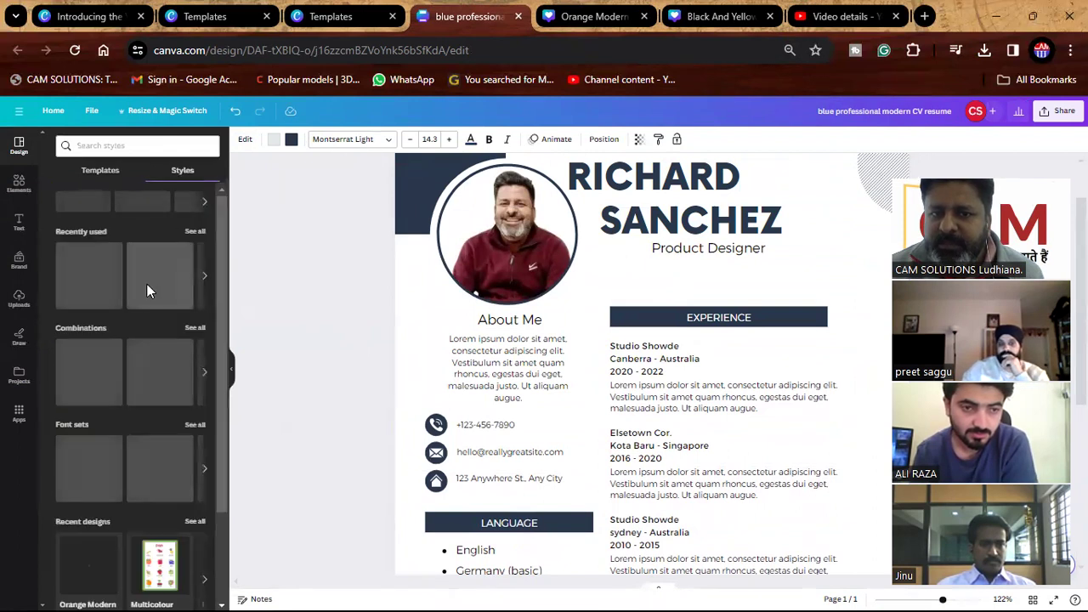
{"action": "left_click", "coordinate": [154, 371]}
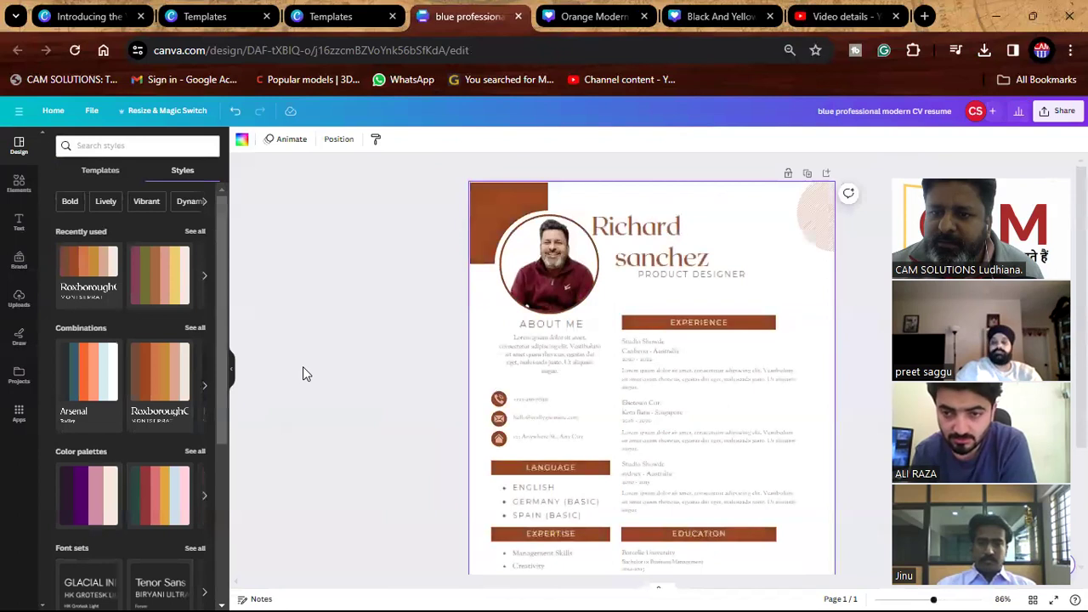
{"action": "left_click", "coordinate": [100, 371]}
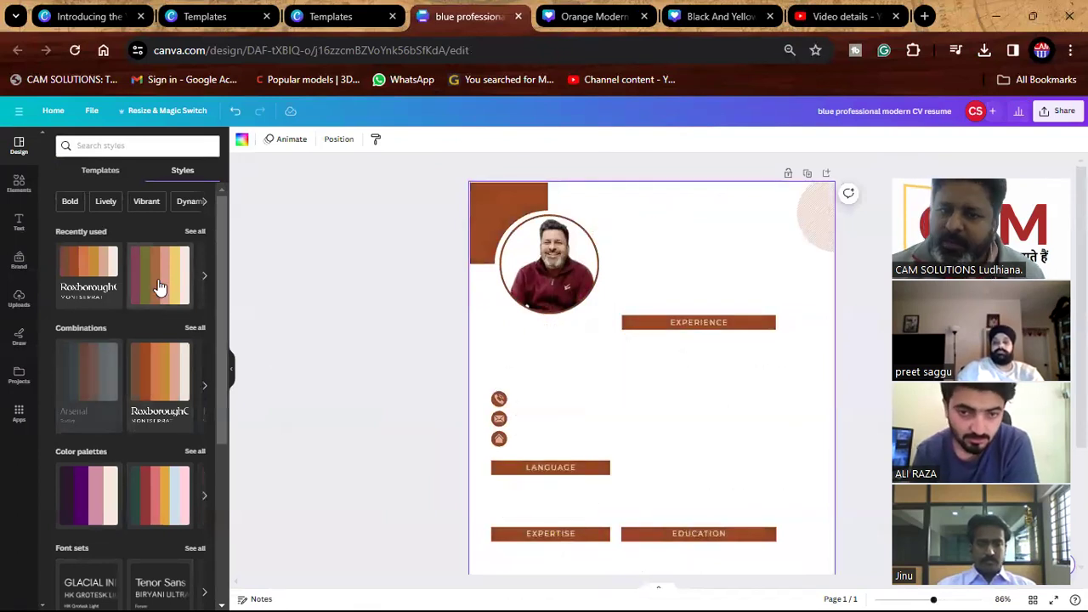
{"action": "left_click", "coordinate": [150, 348]}
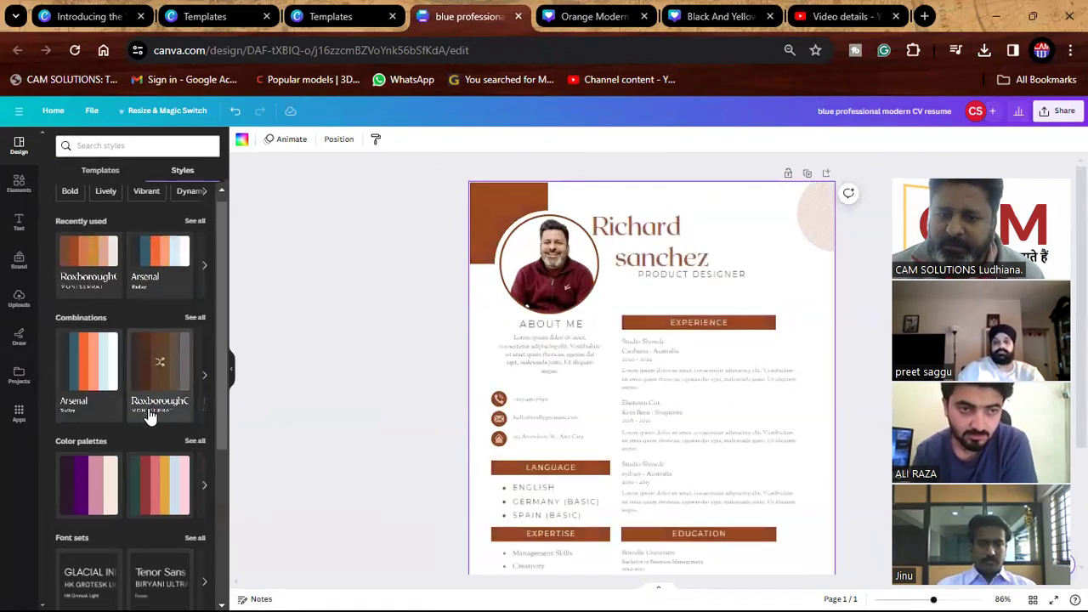
Shuffle the colour palette to dark purple accents, then go to Canva home.
{"action": "scroll", "coordinate": [151, 416], "scroll_direction": "down", "scroll_amount": 2}
{"action": "left_click", "coordinate": [99, 344]}
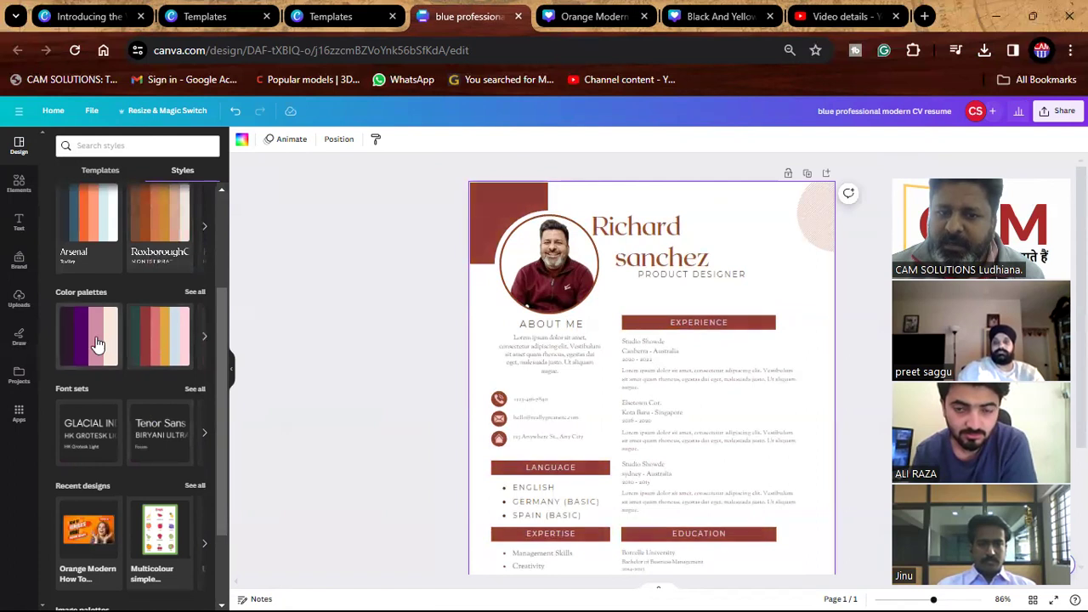
{"action": "left_click", "coordinate": [96, 344]}
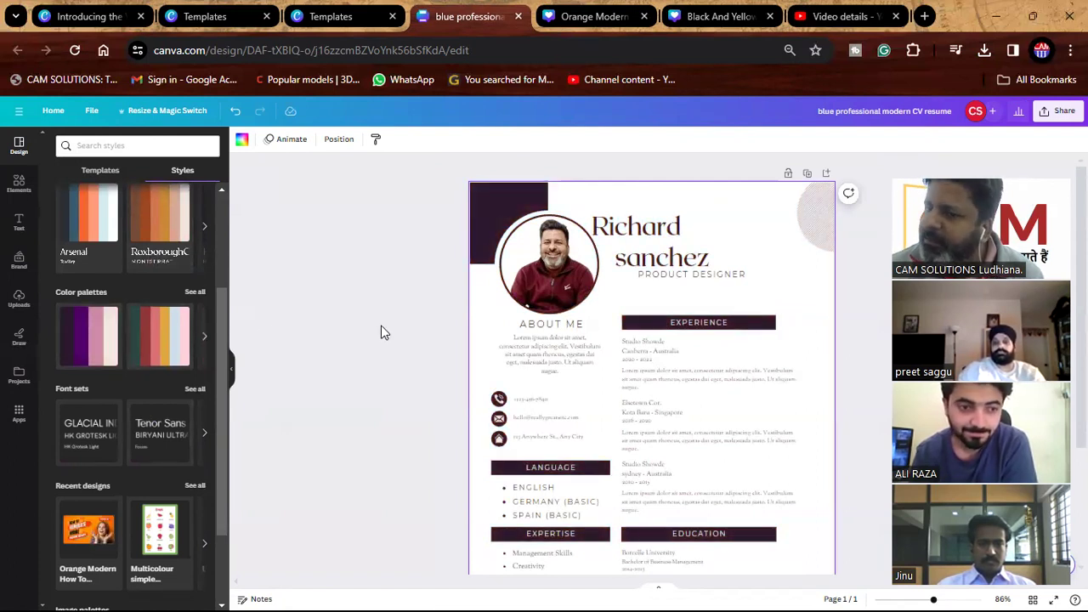
{"action": "left_click", "coordinate": [380, 366]}
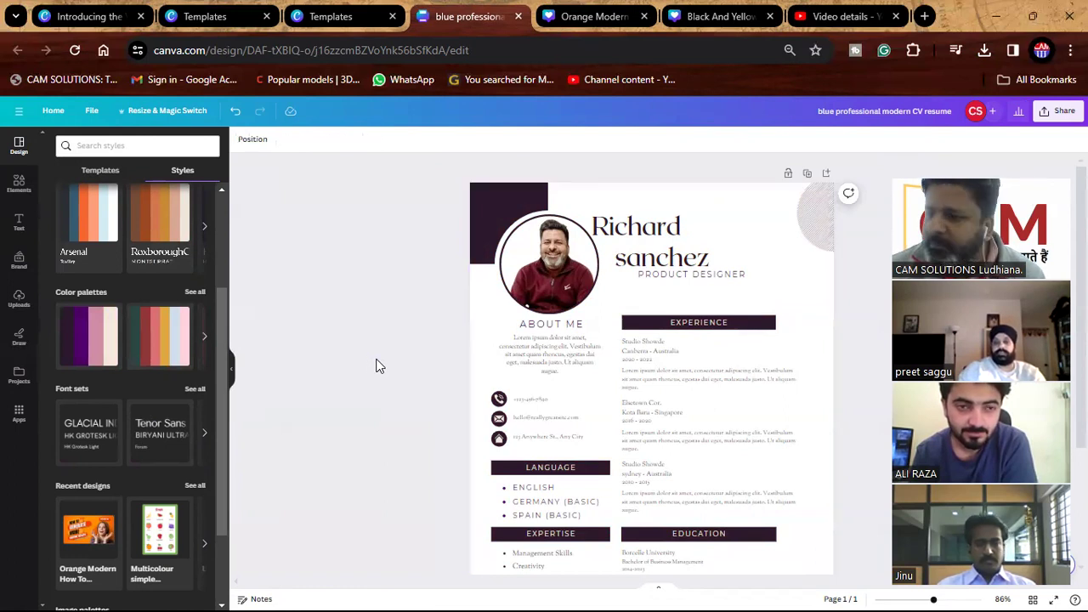
{"action": "left_click", "coordinate": [53, 113]}
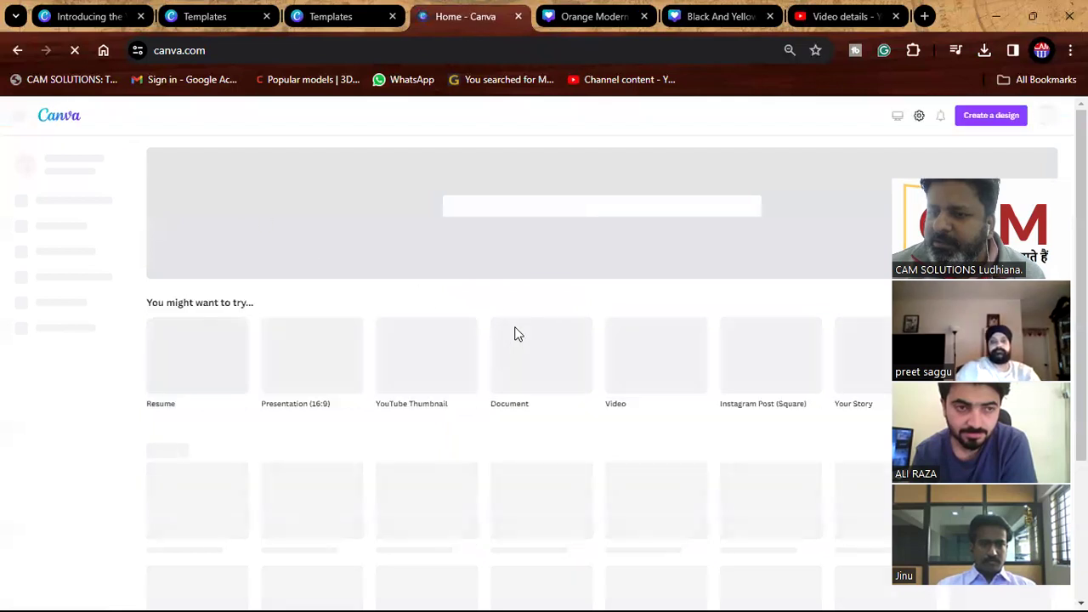
Search templates for 'visiting CARD' and open the Blue and White Modern Business Card.
{"action": "left_click", "coordinate": [504, 211]}
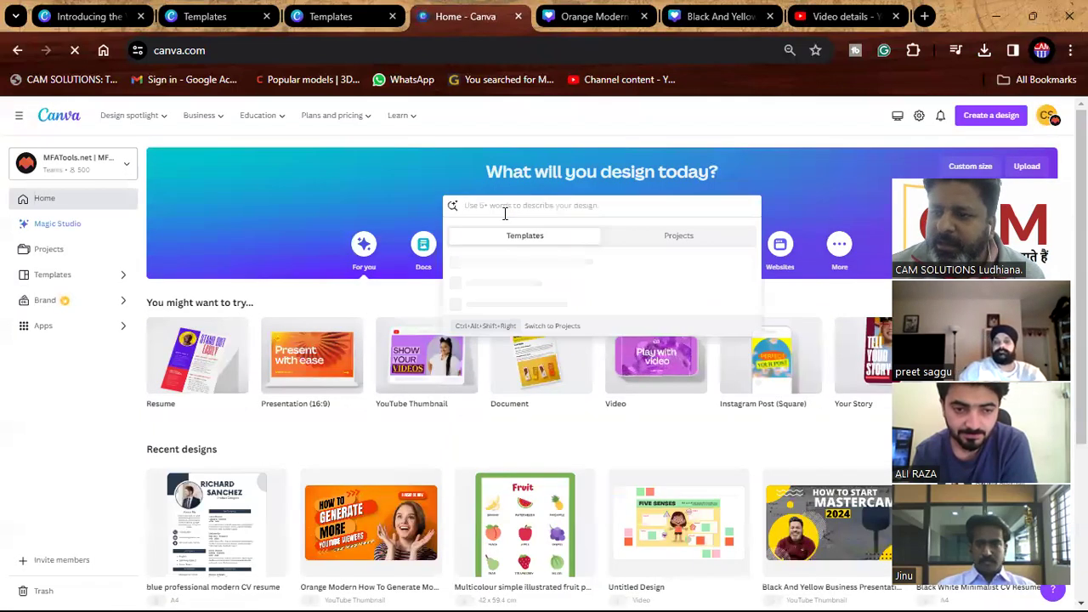
{"action": "type", "text": "visiting CARD"}
{"action": "key", "text": "Return"}
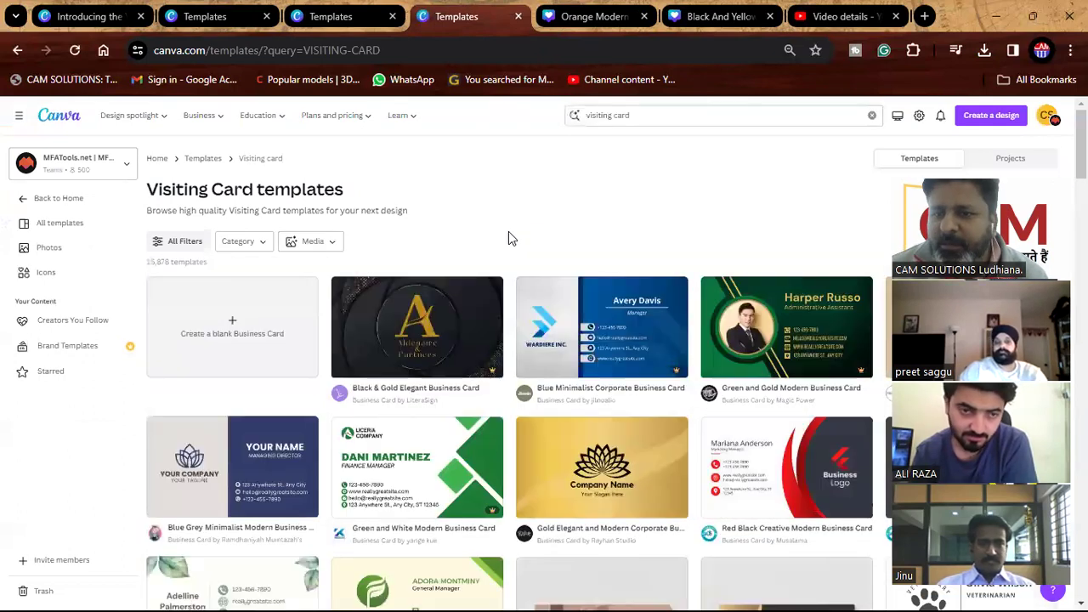
{"action": "scroll", "coordinate": [510, 255], "scroll_direction": "down", "scroll_amount": 5}
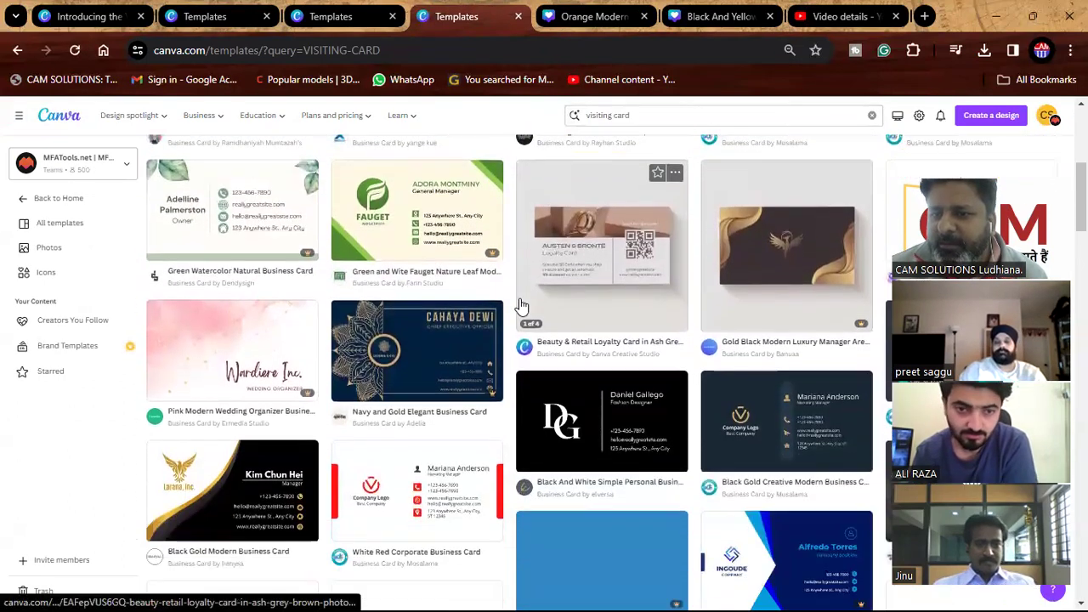
{"action": "scroll", "coordinate": [521, 306], "scroll_direction": "down", "scroll_amount": 4}
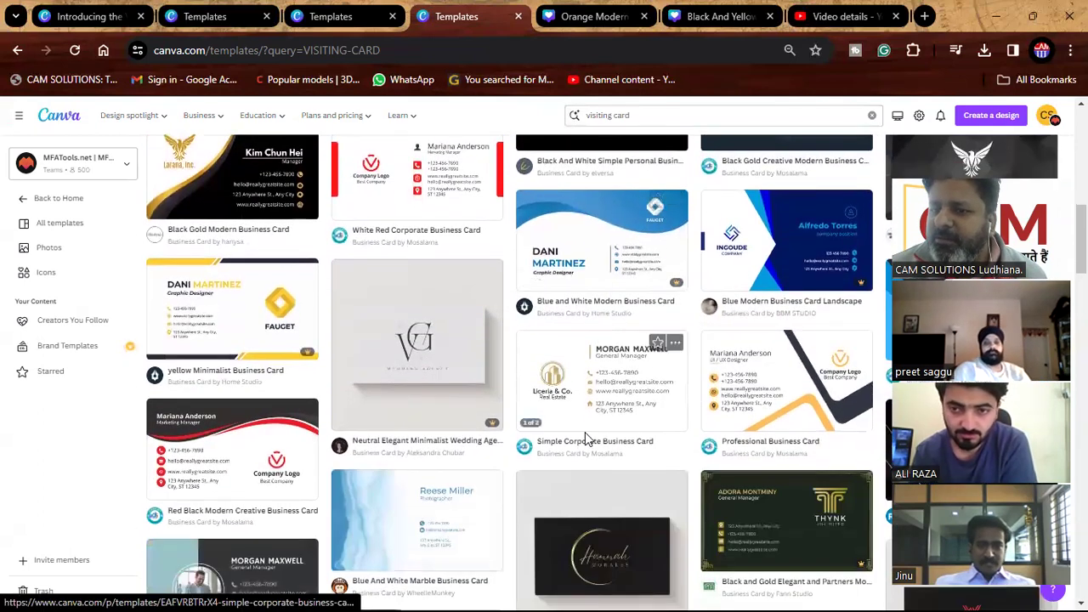
{"action": "left_click", "coordinate": [613, 272]}
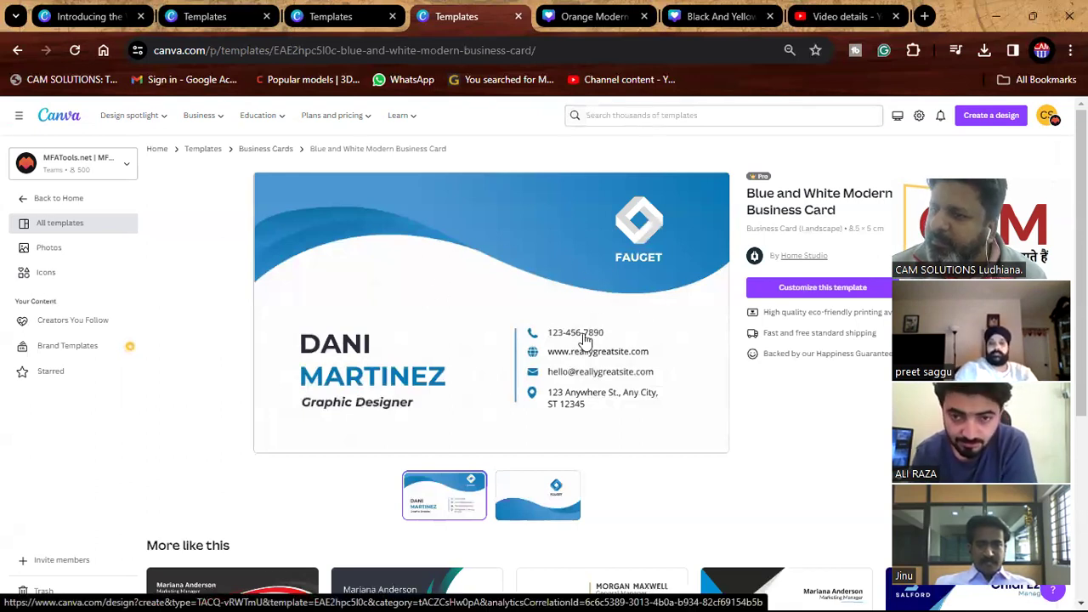
Start editing the card and try the black and gold Estelle Darcey design on page 2.
{"action": "left_click", "coordinate": [798, 292]}
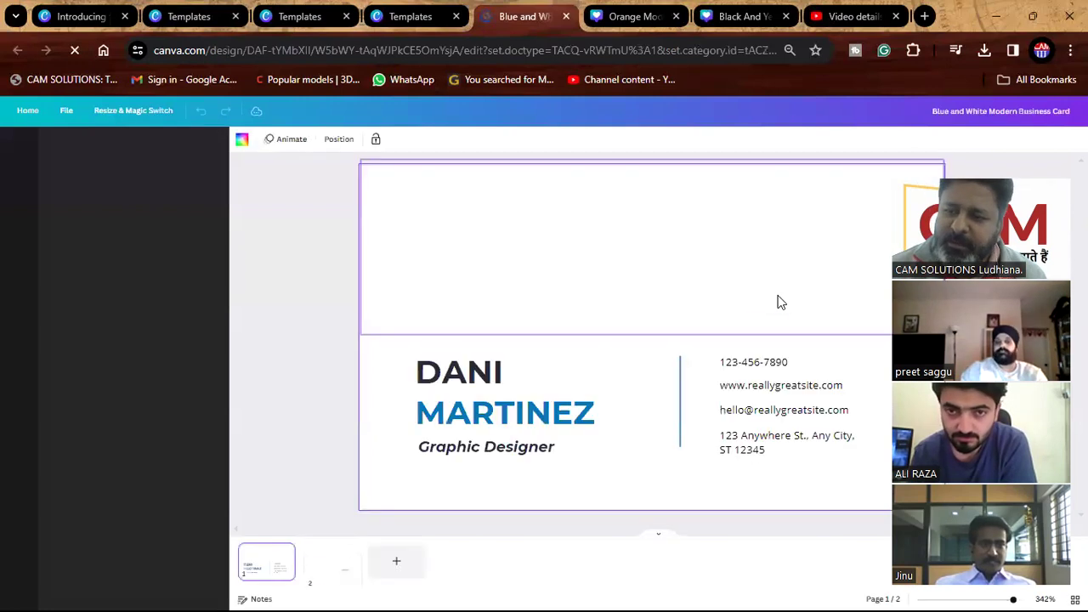
{"action": "scroll", "coordinate": [663, 318], "scroll_direction": "down", "scroll_amount": 5}
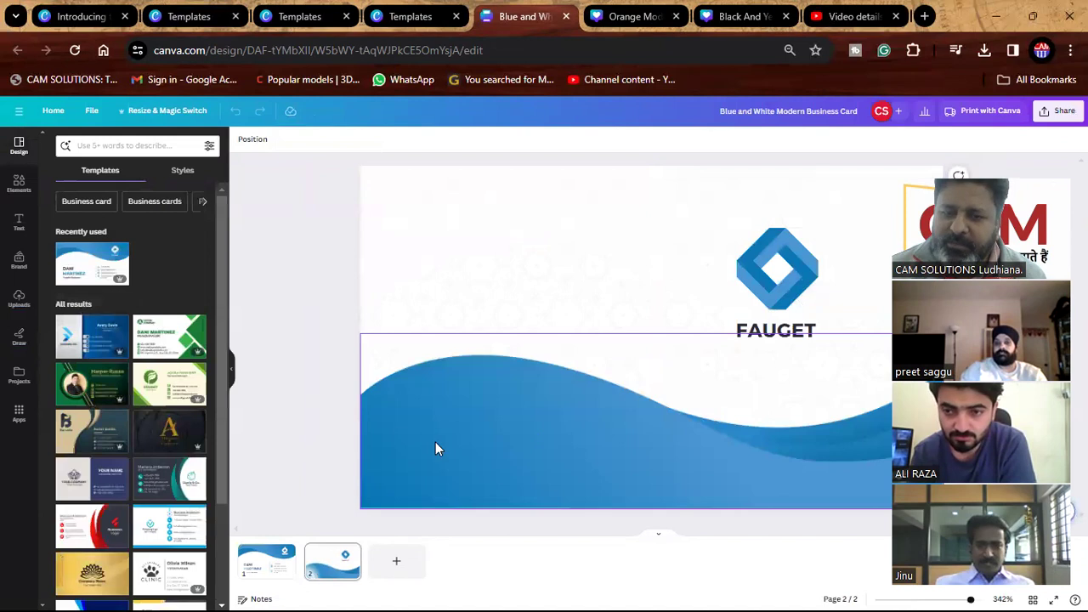
{"action": "left_click", "coordinate": [145, 439]}
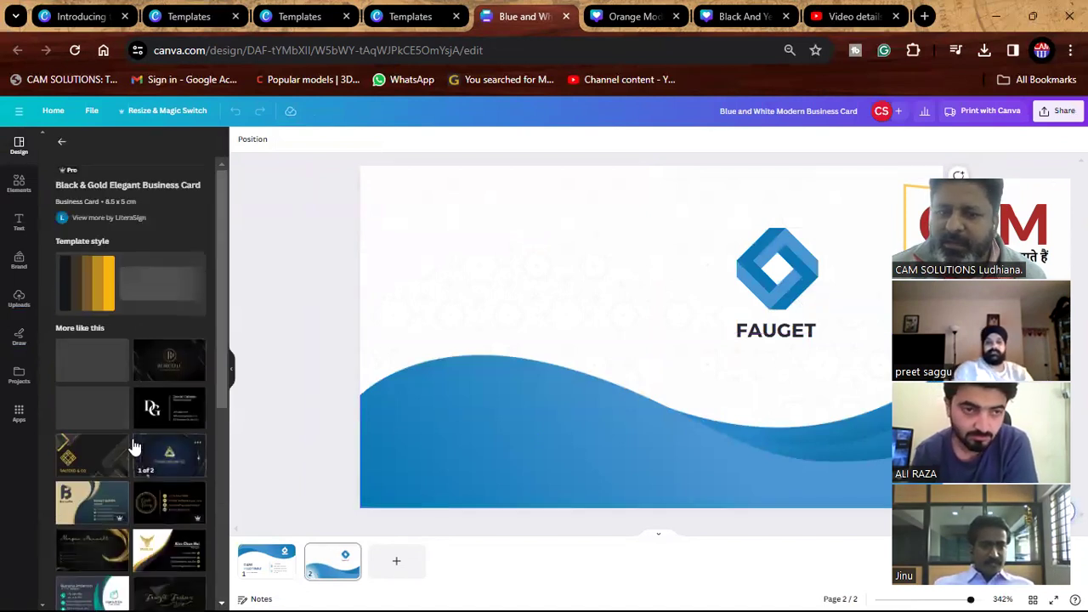
{"action": "left_click", "coordinate": [91, 492]}
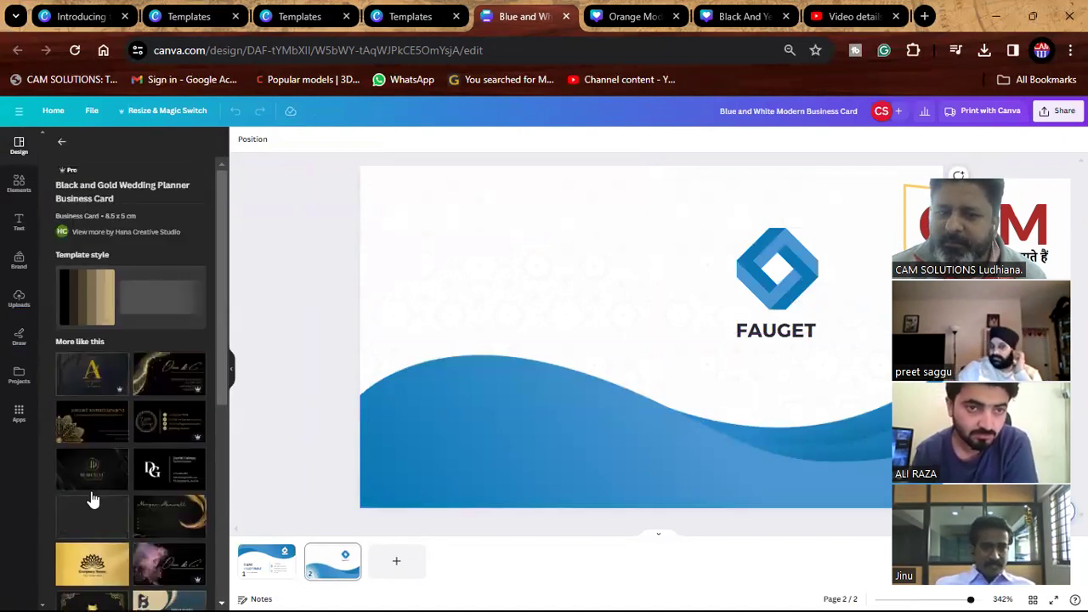
{"action": "left_click", "coordinate": [156, 513]}
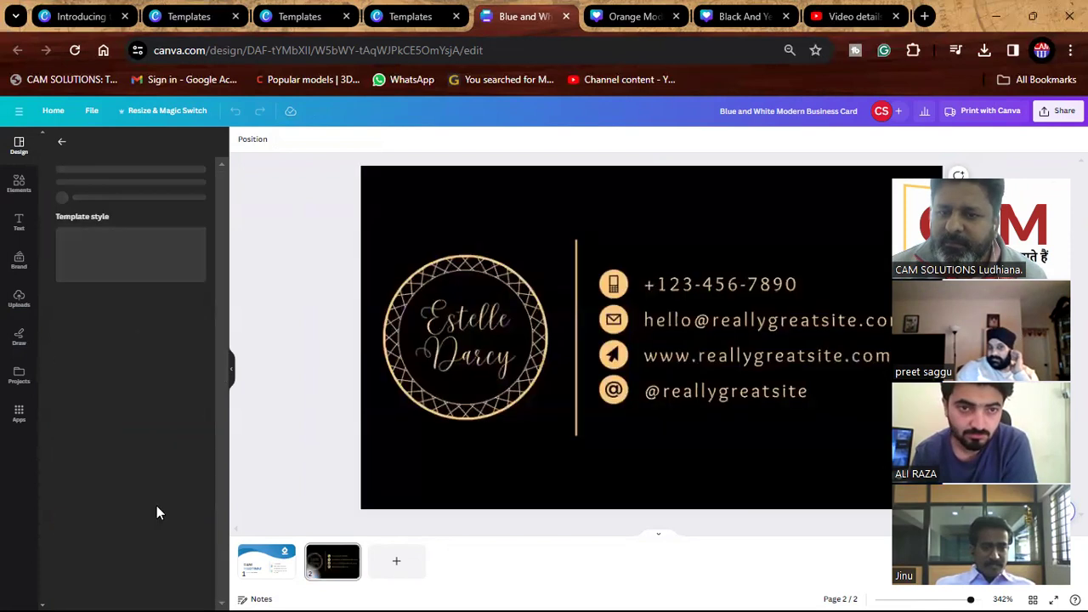
Apply the Navy and Brown Modern Business Card front to page 2, then return home.
{"action": "scroll", "coordinate": [134, 506], "scroll_direction": "down", "scroll_amount": 5}
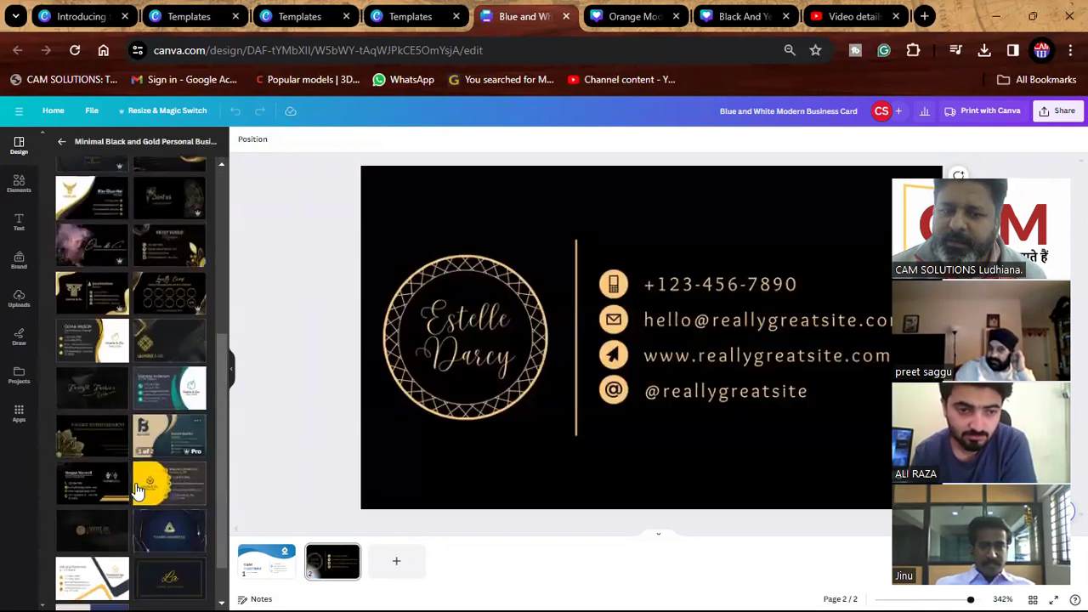
{"action": "scroll", "coordinate": [140, 476], "scroll_direction": "down", "scroll_amount": 1}
{"action": "left_click", "coordinate": [166, 397]}
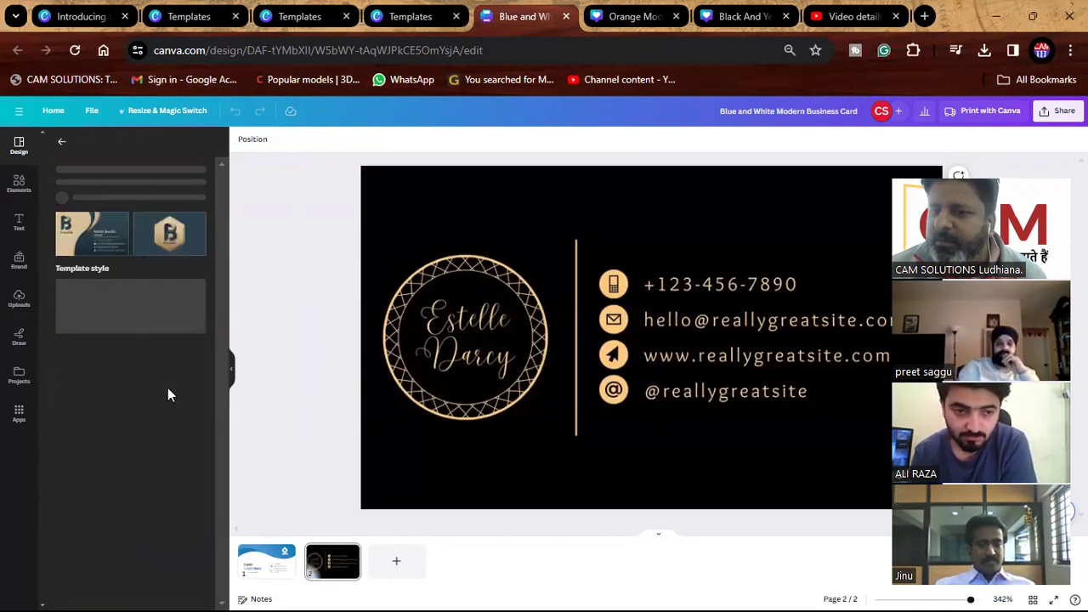
{"action": "left_click", "coordinate": [114, 323]}
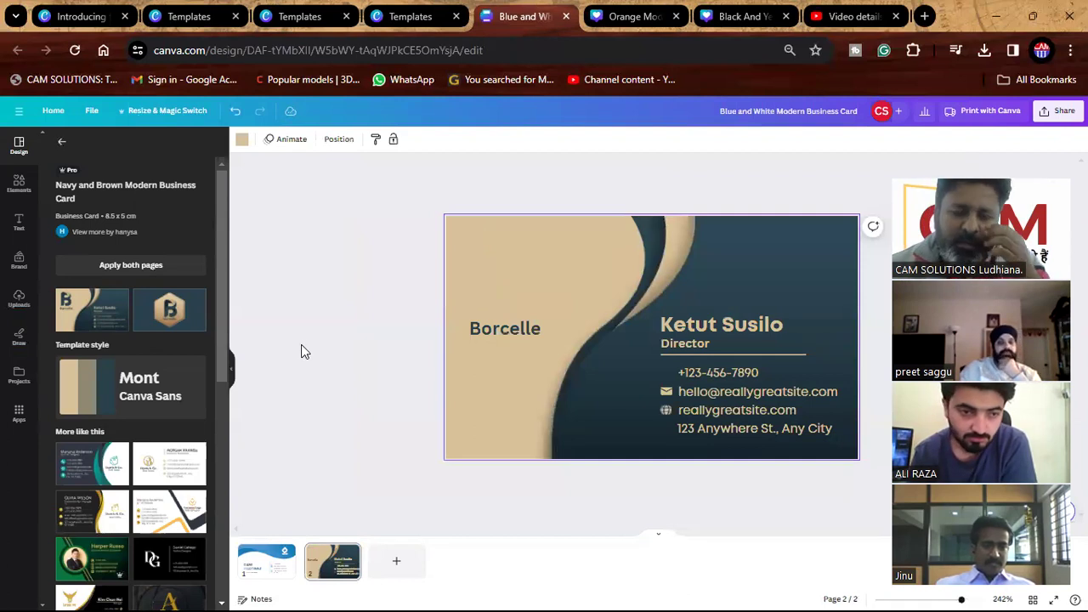
{"action": "left_click", "coordinate": [52, 114]}
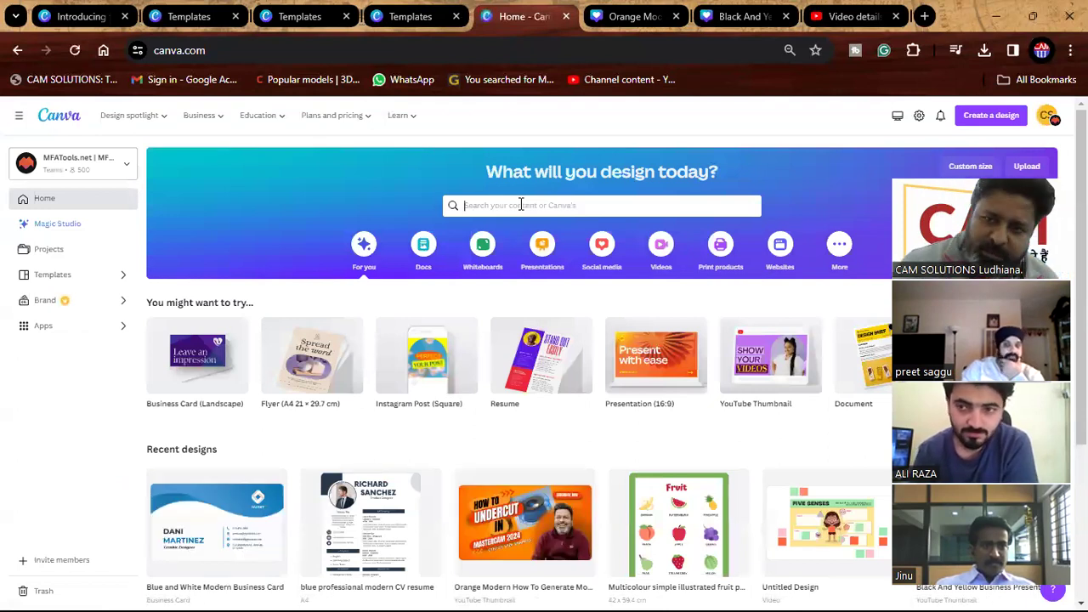
Search Canva templates for LOGO.
{"action": "left_click", "coordinate": [521, 205]}
{"action": "type", "text": "l"}
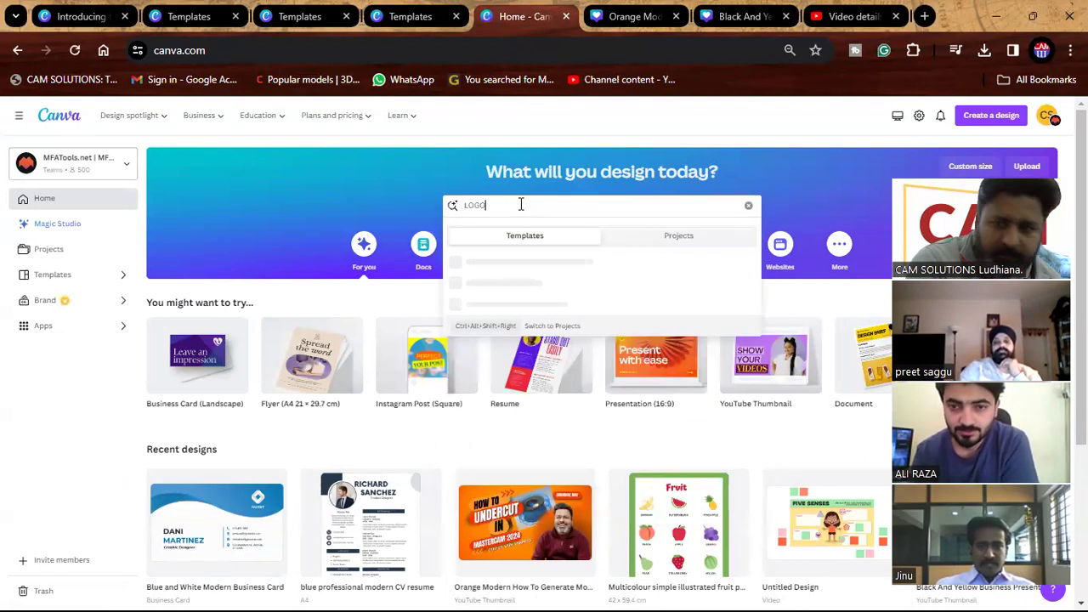
{"action": "key", "text": "Return"}
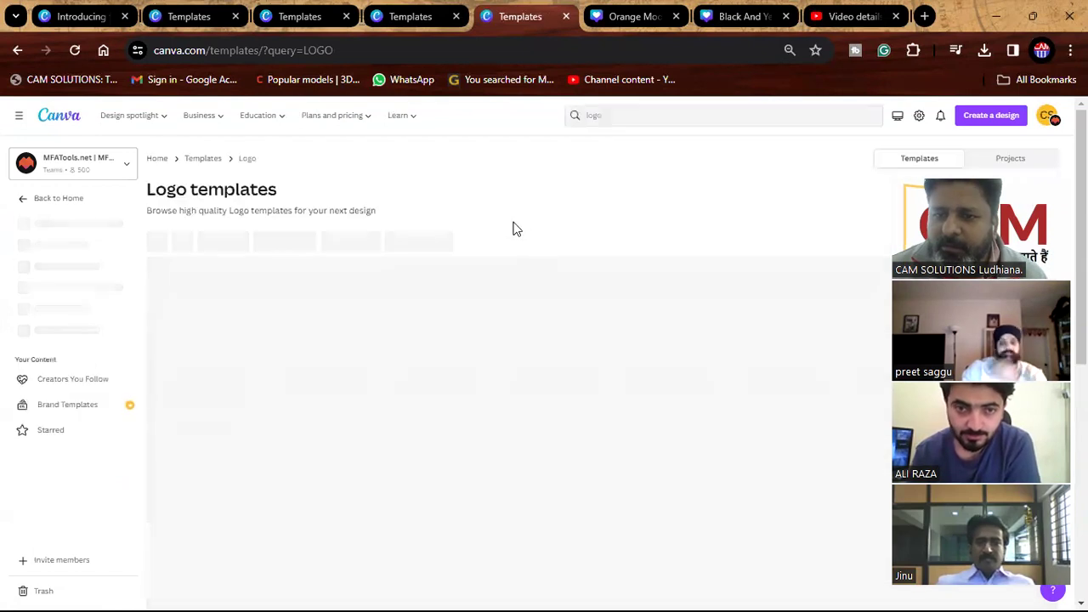
Start a new design from the Orange Black Aero Fenix Wing logo template.
{"action": "scroll", "coordinate": [417, 275], "scroll_direction": "down", "scroll_amount": 5}
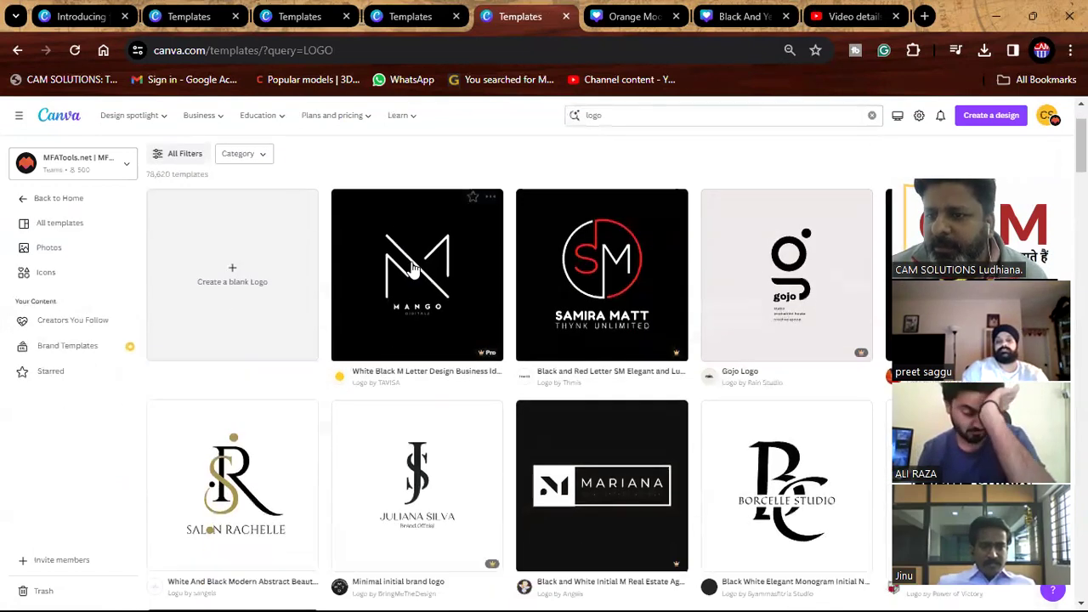
{"action": "scroll", "coordinate": [417, 275], "scroll_direction": "down", "scroll_amount": 4}
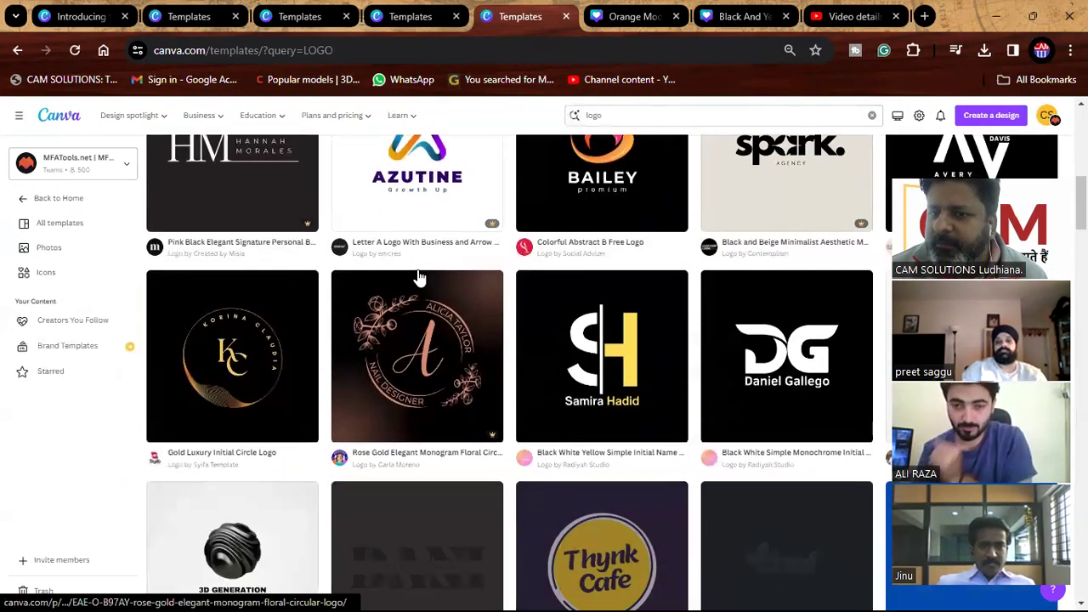
{"action": "scroll", "coordinate": [419, 282], "scroll_direction": "down", "scroll_amount": 6}
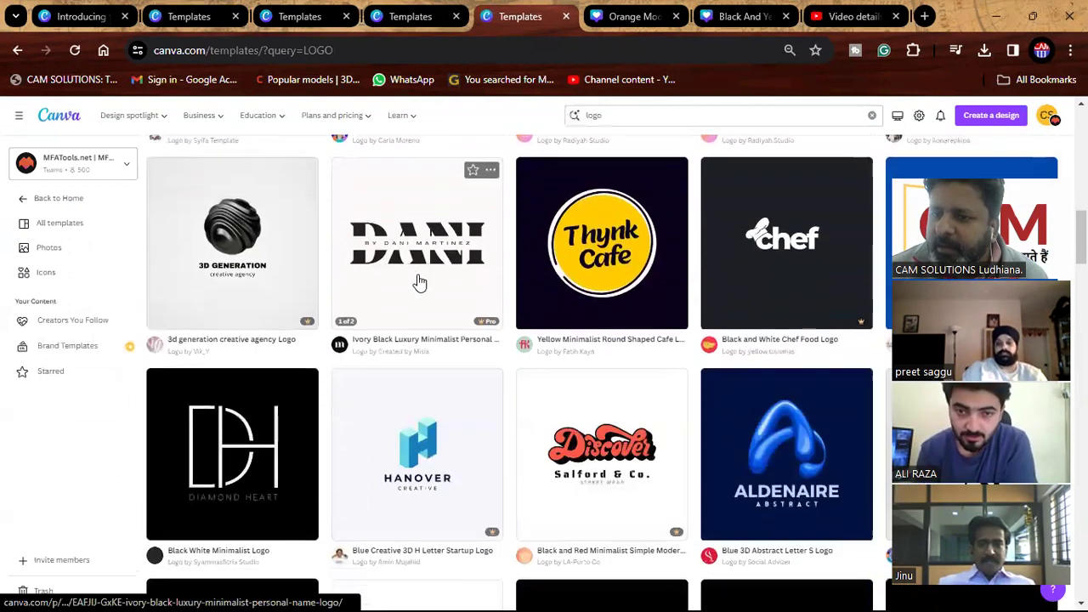
{"action": "scroll", "coordinate": [419, 282], "scroll_direction": "down", "scroll_amount": 6}
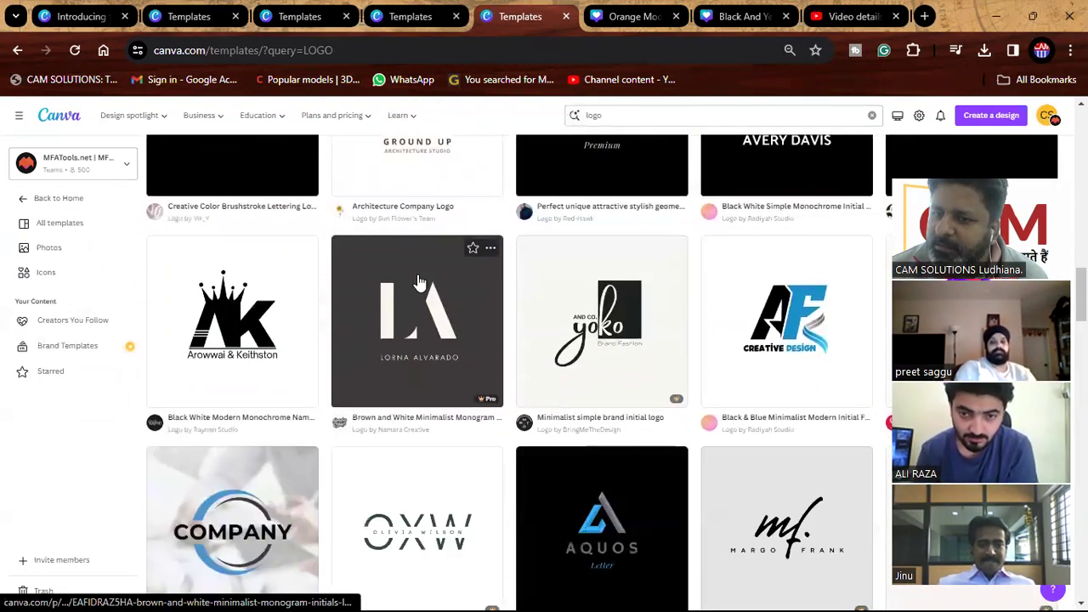
{"action": "scroll", "coordinate": [419, 282], "scroll_direction": "down", "scroll_amount": 3}
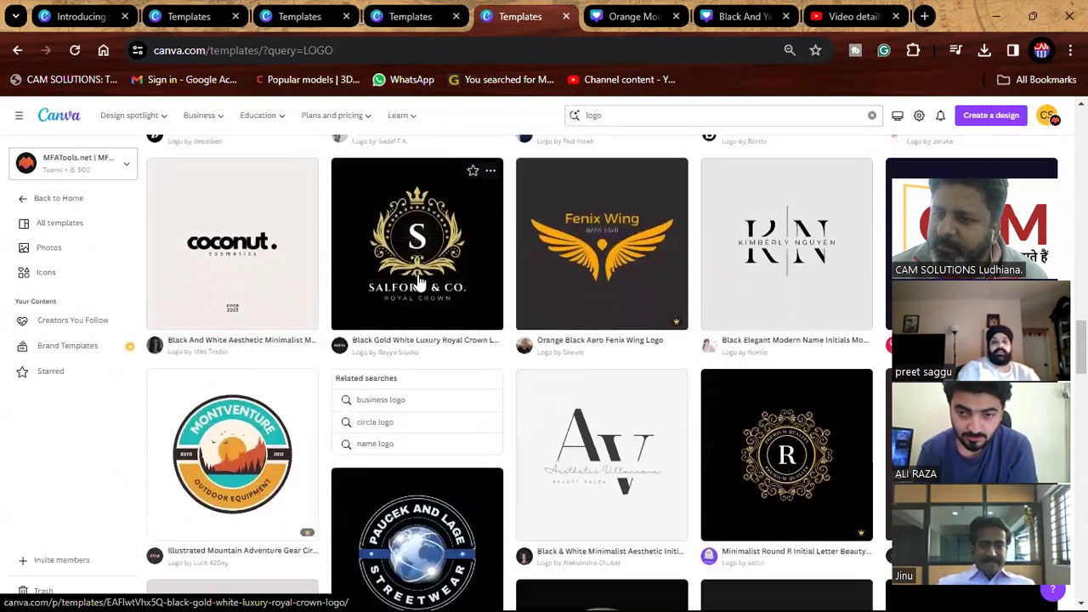
{"action": "scroll", "coordinate": [419, 282], "scroll_direction": "up", "scroll_amount": 2}
{"action": "scroll", "coordinate": [419, 283], "scroll_direction": "up", "scroll_amount": 1}
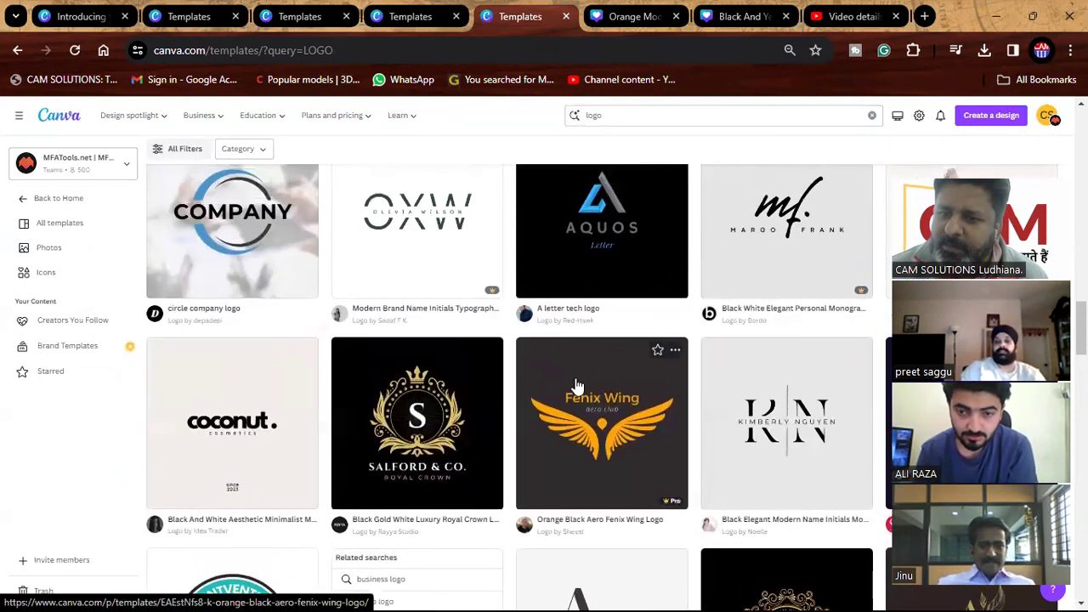
{"action": "left_click", "coordinate": [625, 357]}
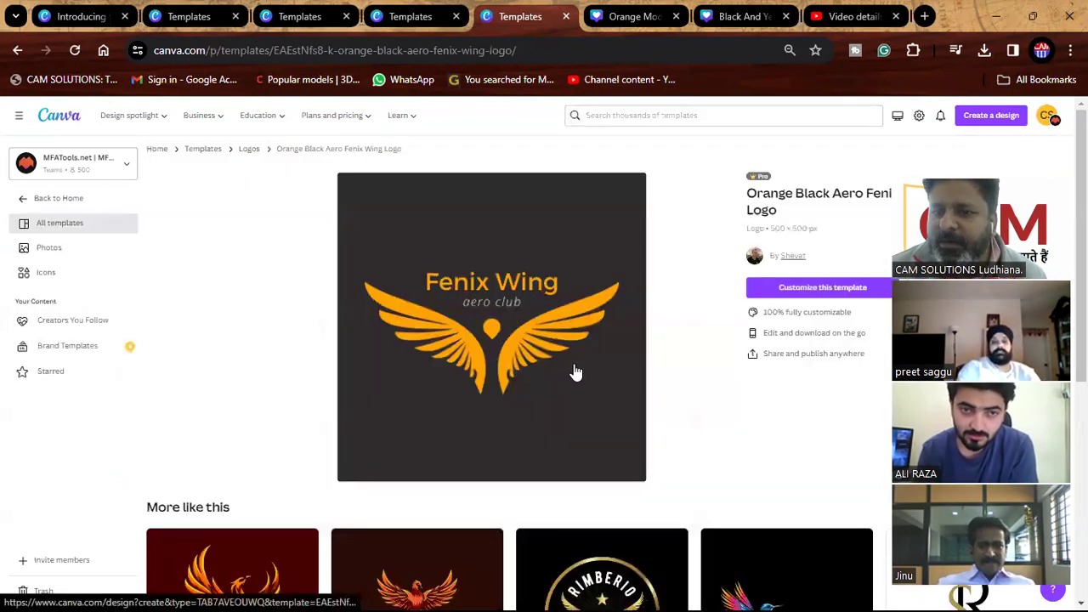
{"action": "left_click", "coordinate": [787, 285]}
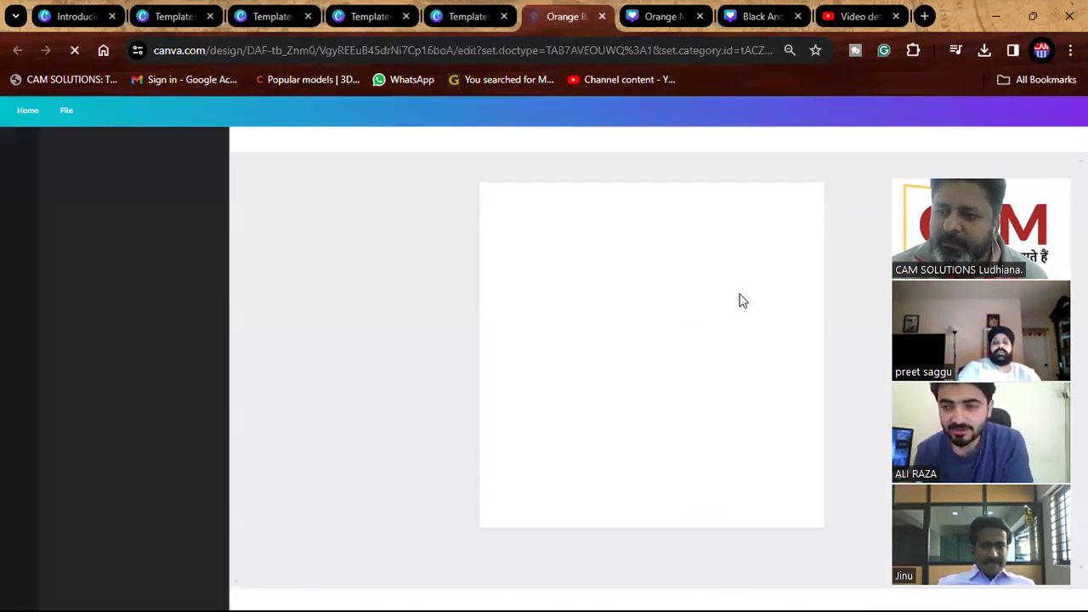
Replace the Fenix Wing title with the owner's name and the aero club subtitle with MASTERCAM.
{"action": "left_click", "coordinate": [655, 306]}
{"action": "left_click", "coordinate": [655, 306]}
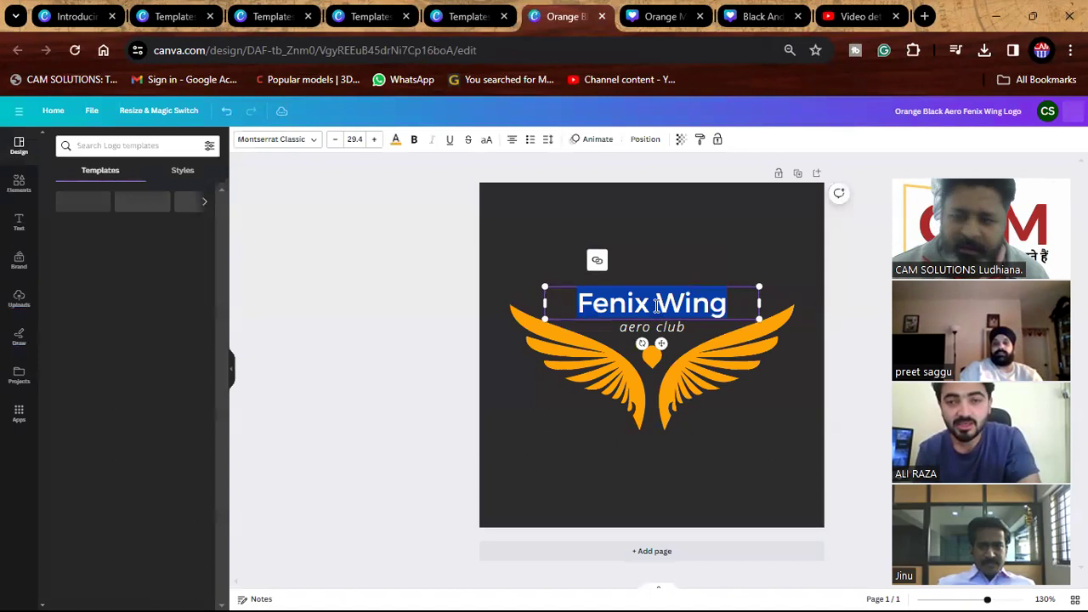
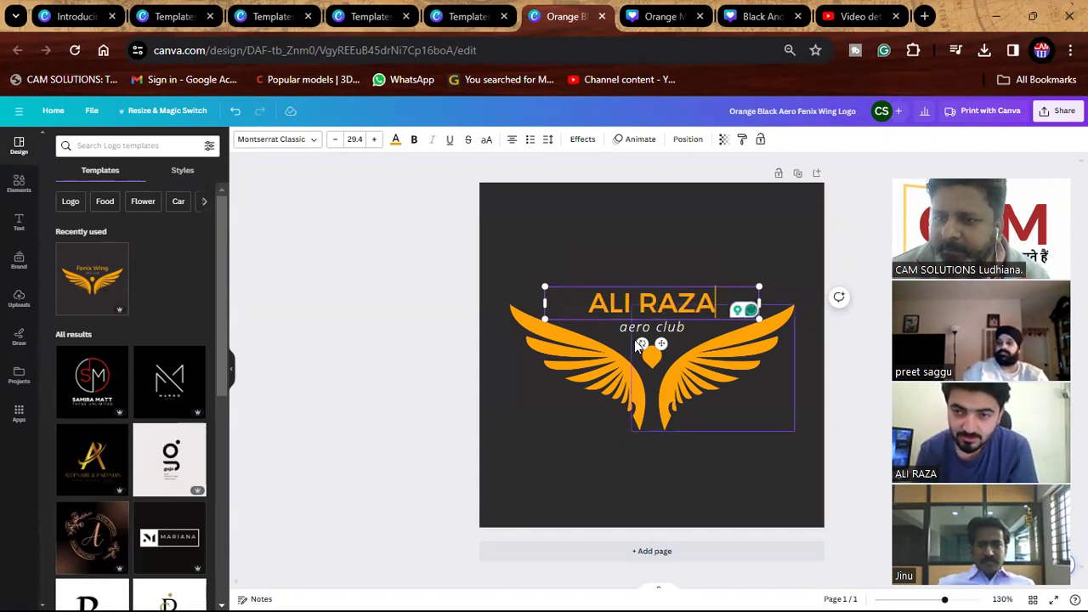
{"action": "double_click", "coordinate": [646, 325]}
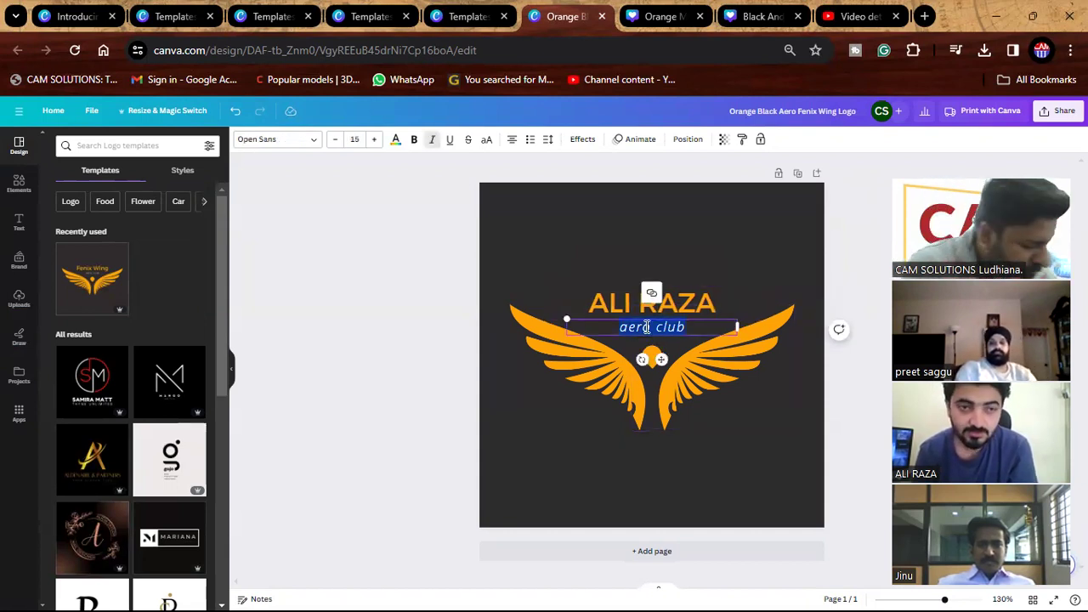
{"action": "type", "text": "MASTERCAM"}
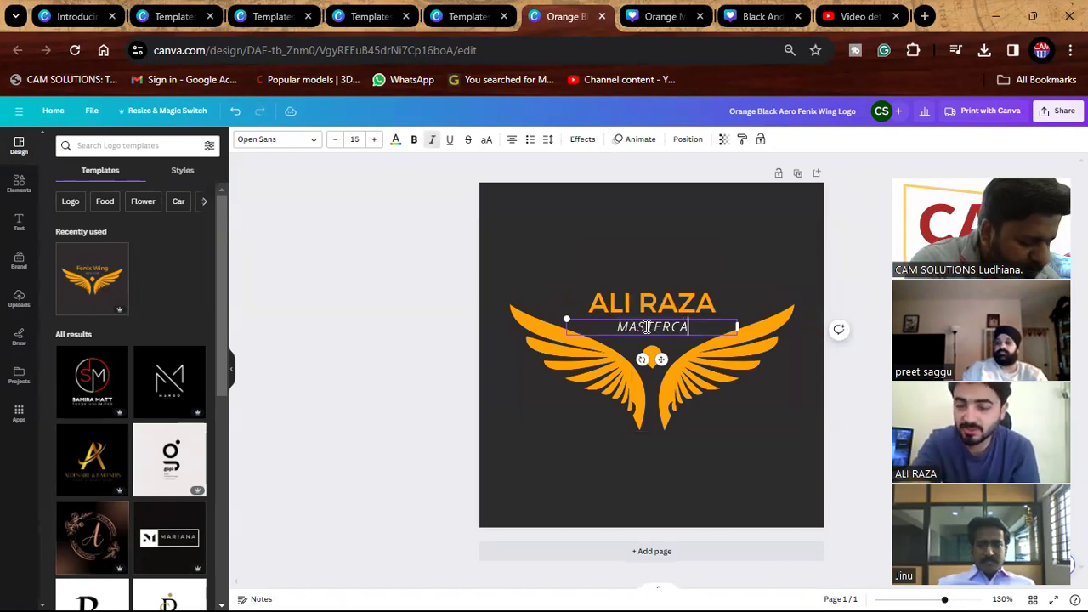
{"action": "left_click", "coordinate": [470, 400]}
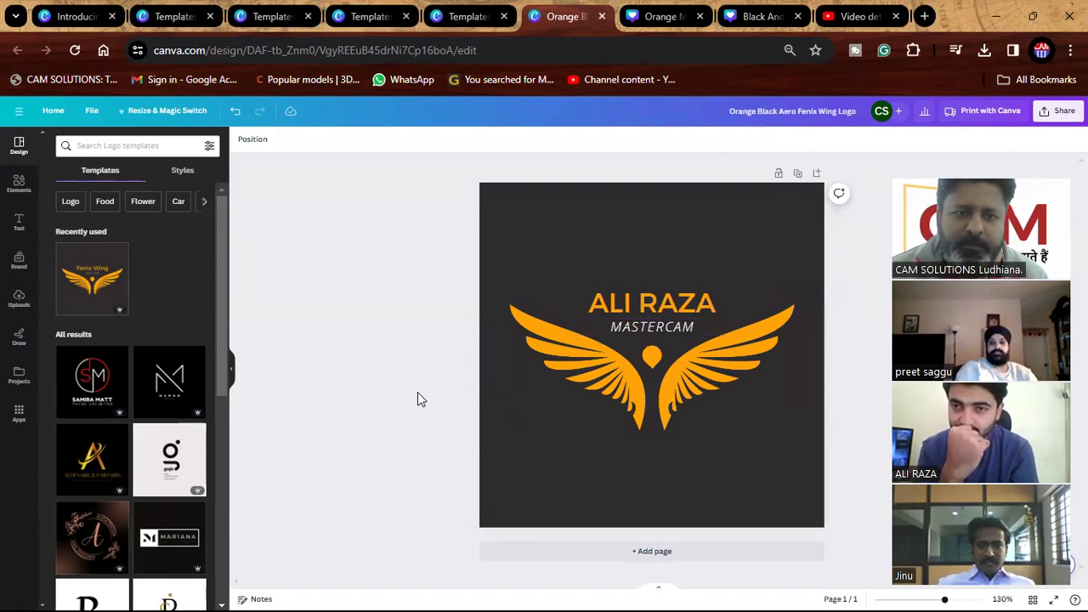
Browse the Flower, Flower shop and Bouquet template suggestions and Bouquet styles, then open Elements.
{"action": "left_click", "coordinate": [144, 206]}
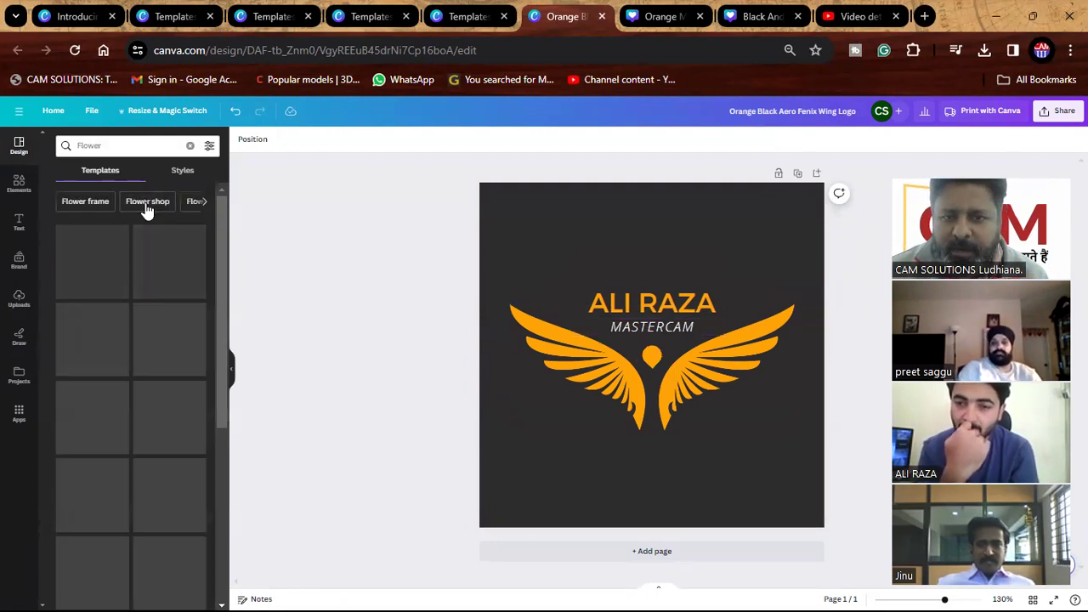
{"action": "left_click", "coordinate": [152, 204]}
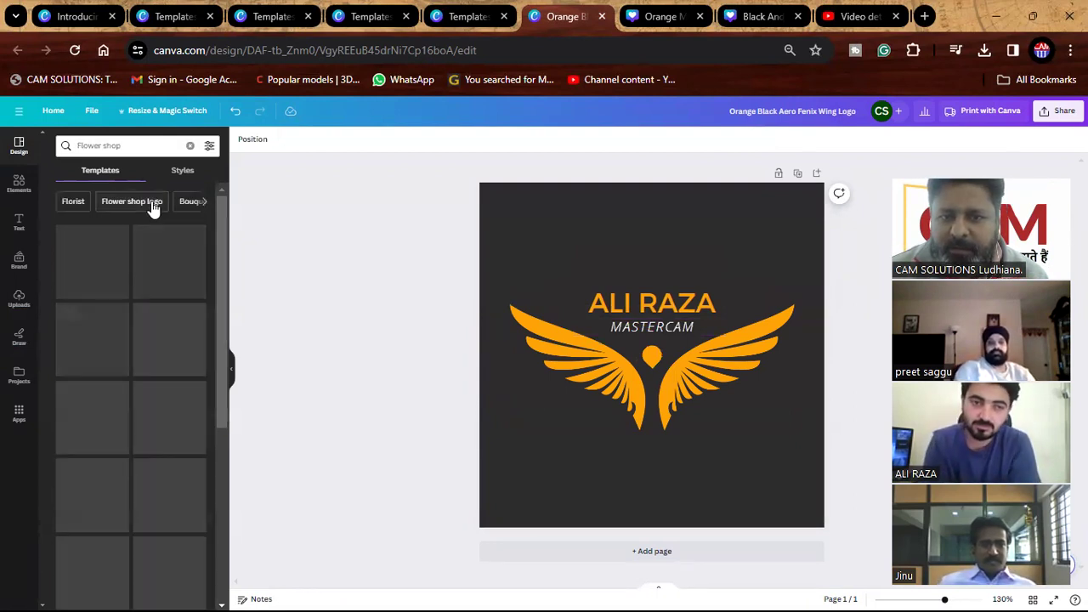
{"action": "left_click", "coordinate": [191, 204]}
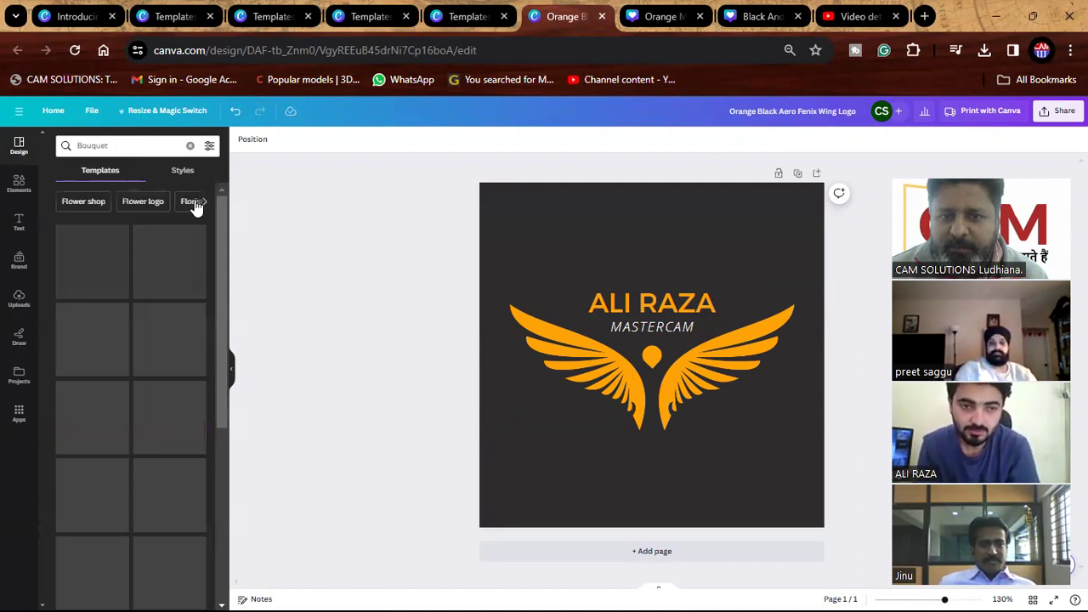
{"action": "left_click", "coordinate": [201, 174]}
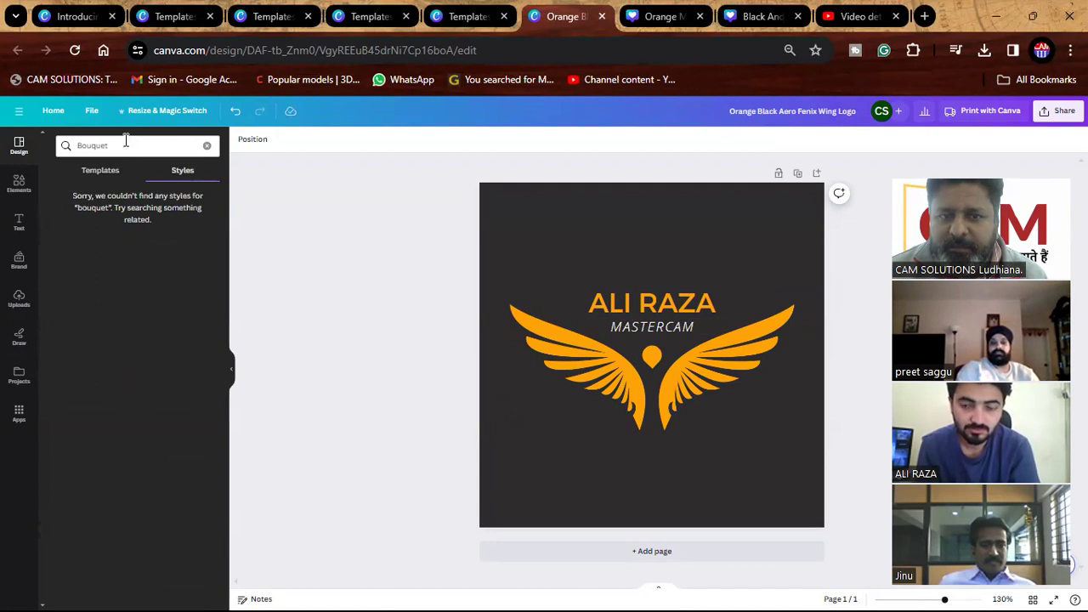
{"action": "left_click", "coordinate": [97, 175]}
{"action": "left_click", "coordinate": [18, 182]}
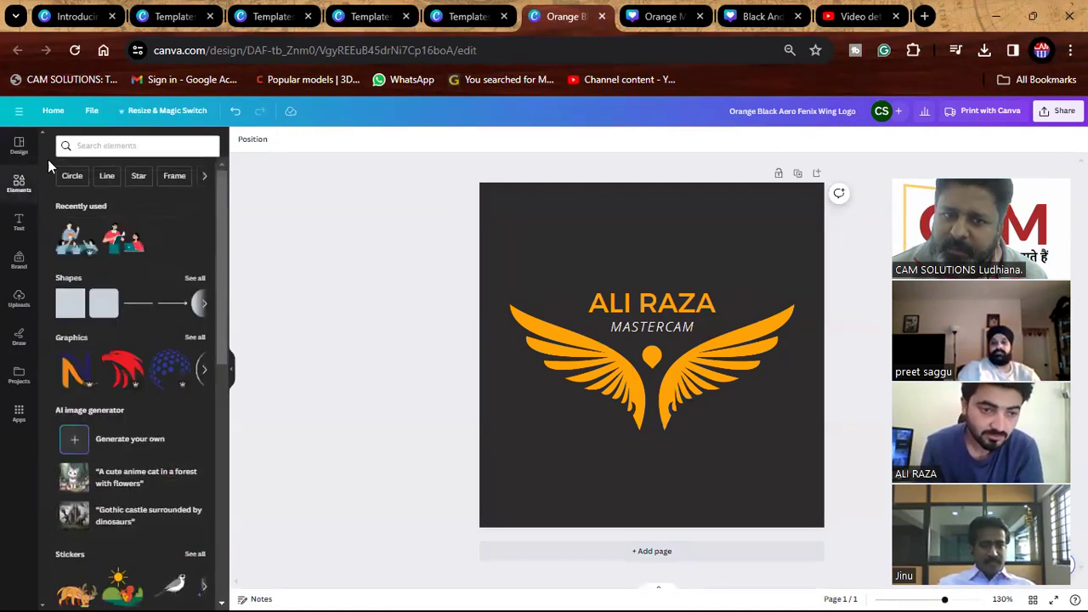
Search Elements for TOOLS and drag the crossed-tools graphic onto the logo.
{"action": "left_click", "coordinate": [99, 147]}
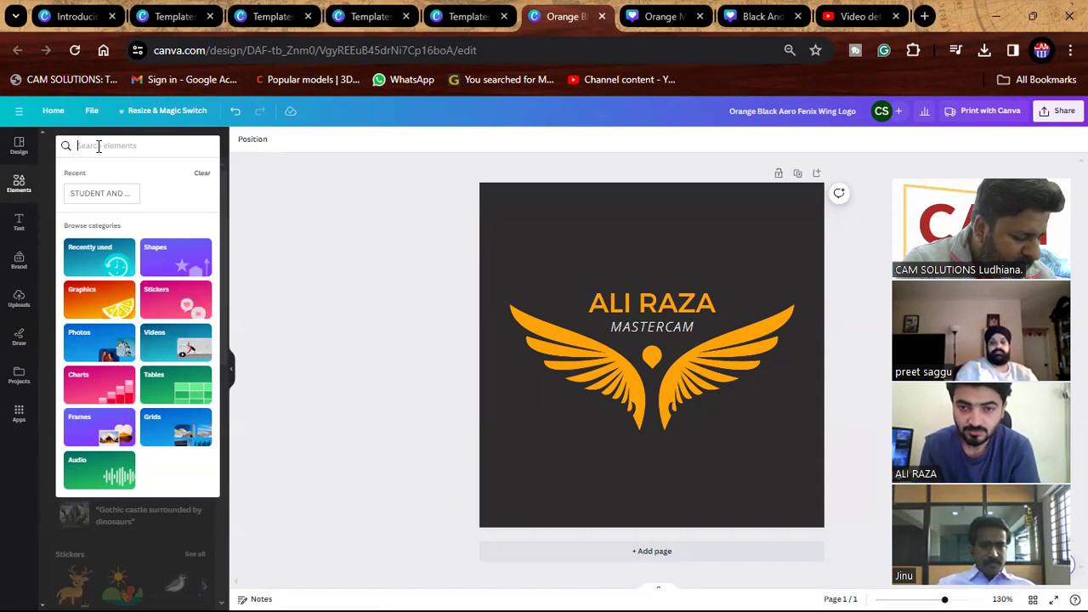
{"action": "type", "text": "TOOL"}
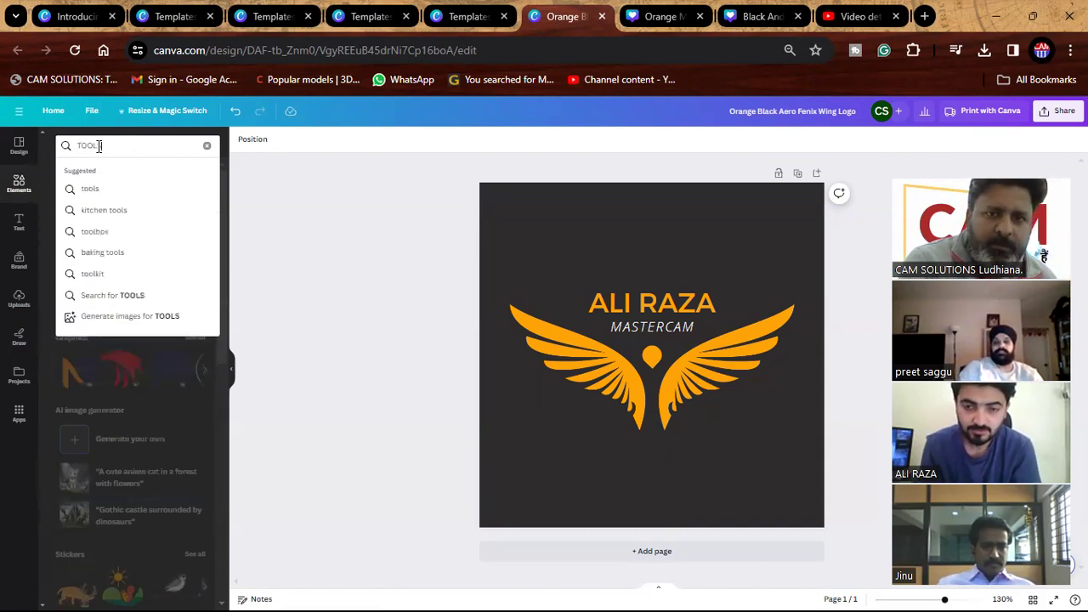
{"action": "type", "text": "S"}
{"action": "key", "text": "Return"}
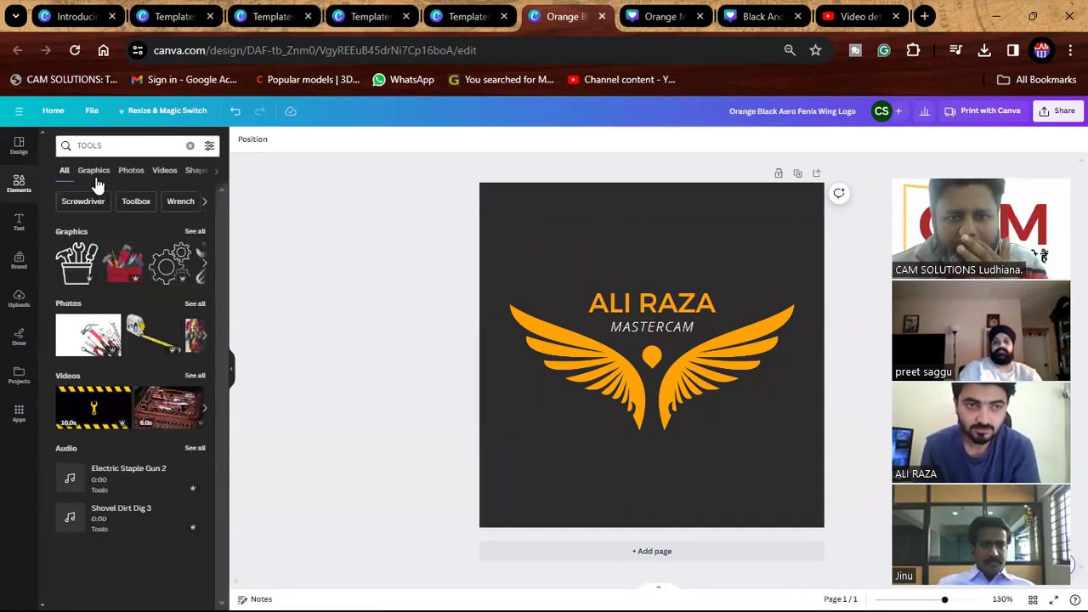
{"action": "left_click", "coordinate": [194, 232]}
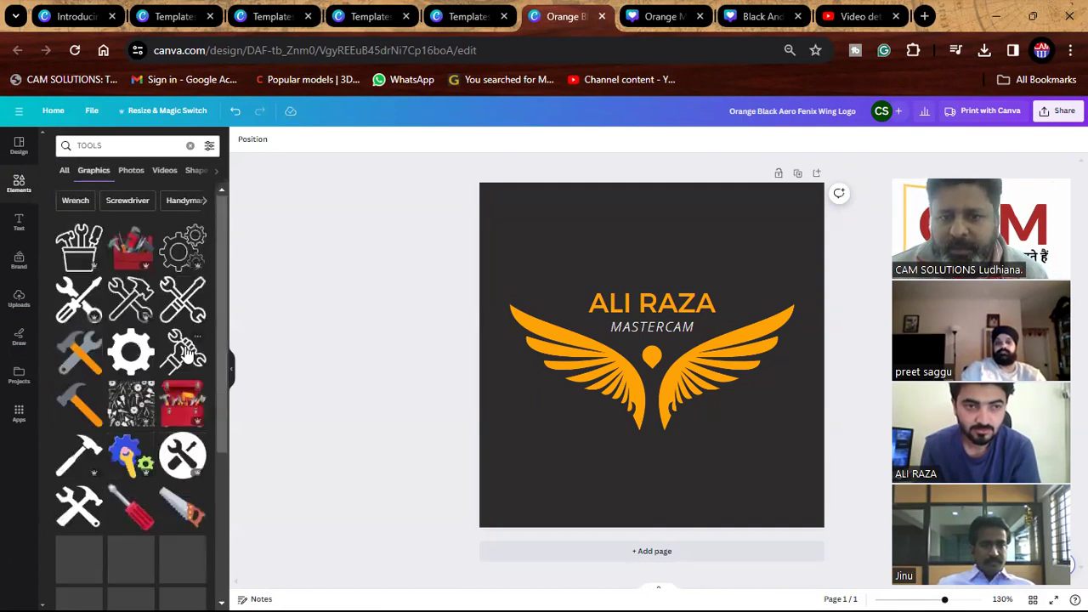
{"action": "scroll", "coordinate": [185, 351], "scroll_direction": "down", "scroll_amount": 2}
{"action": "left_click_drag", "start_coordinate": [187, 407], "coordinate": [585, 417]}
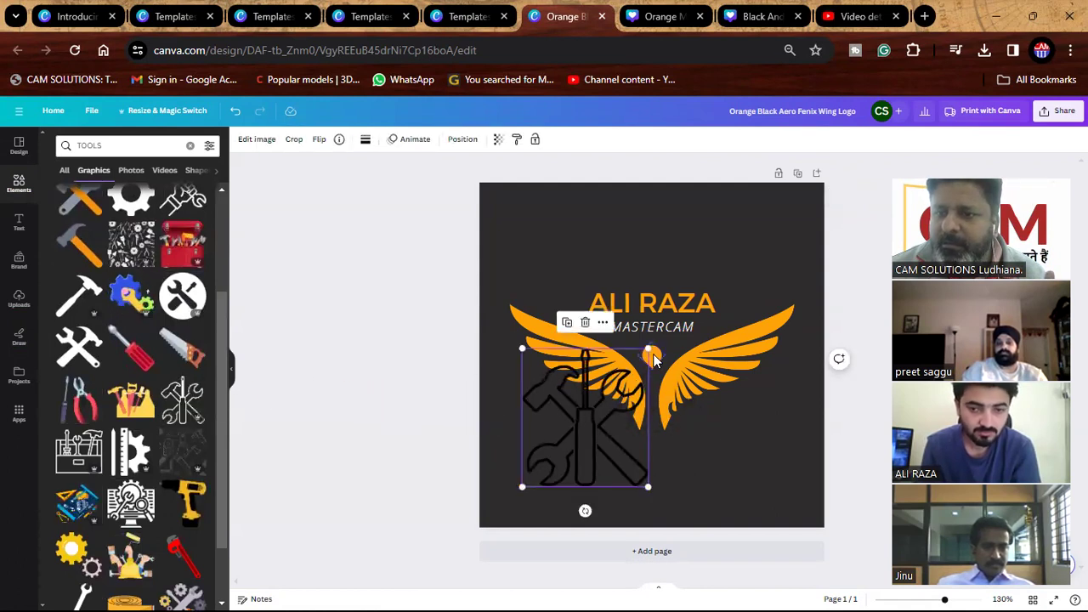
Enlarge the tools graphic across the canvas, fade it almost fully, and colour it lilac.
{"action": "left_click_drag", "start_coordinate": [648, 349], "coordinate": [794, 185]}
{"action": "left_click_drag", "start_coordinate": [703, 247], "coordinate": [697, 248]}
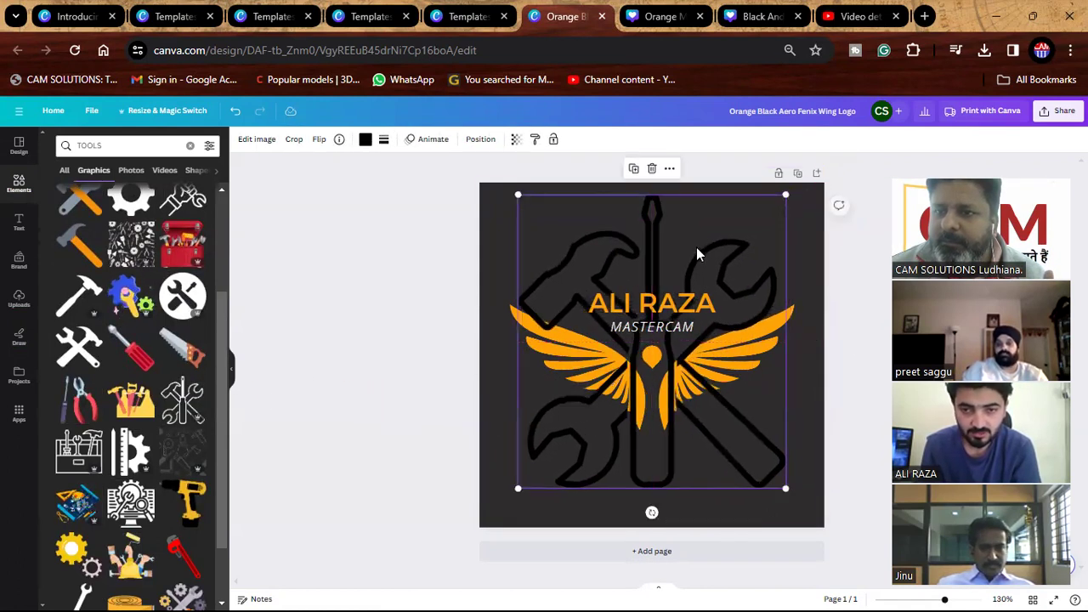
{"action": "left_click", "coordinate": [514, 141]}
{"action": "left_click_drag", "start_coordinate": [516, 186], "coordinate": [412, 188]}
{"action": "left_click", "coordinate": [366, 139]}
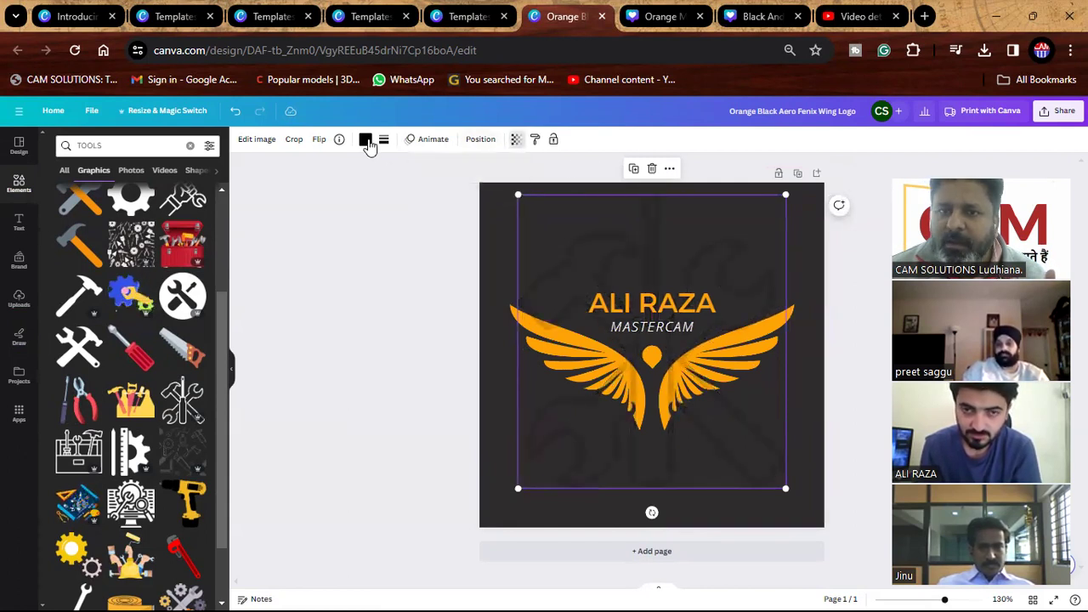
{"action": "left_click", "coordinate": [133, 352]}
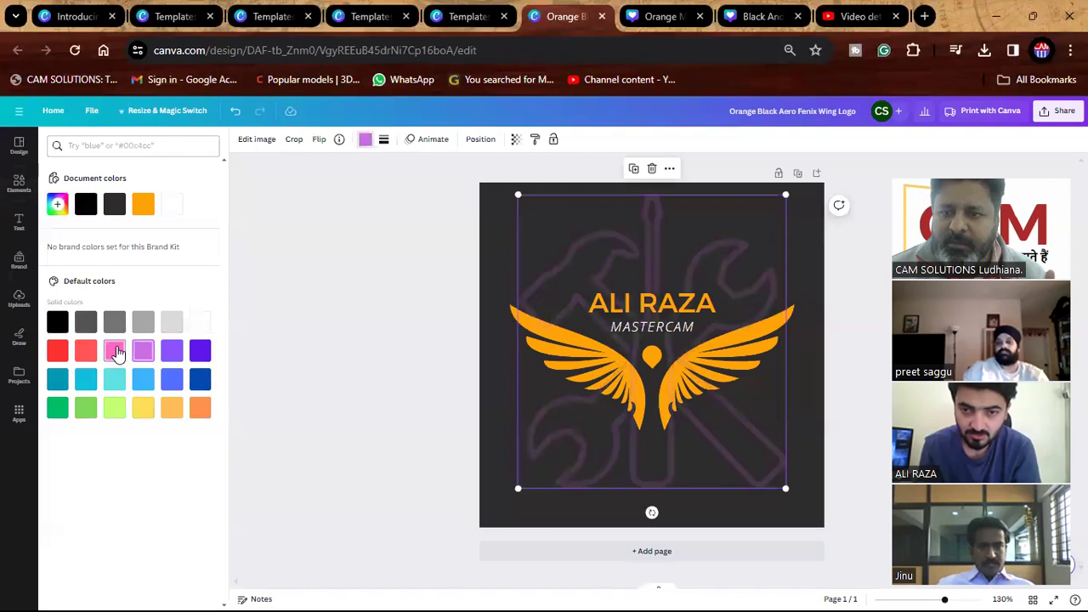
{"action": "left_click", "coordinate": [316, 340]}
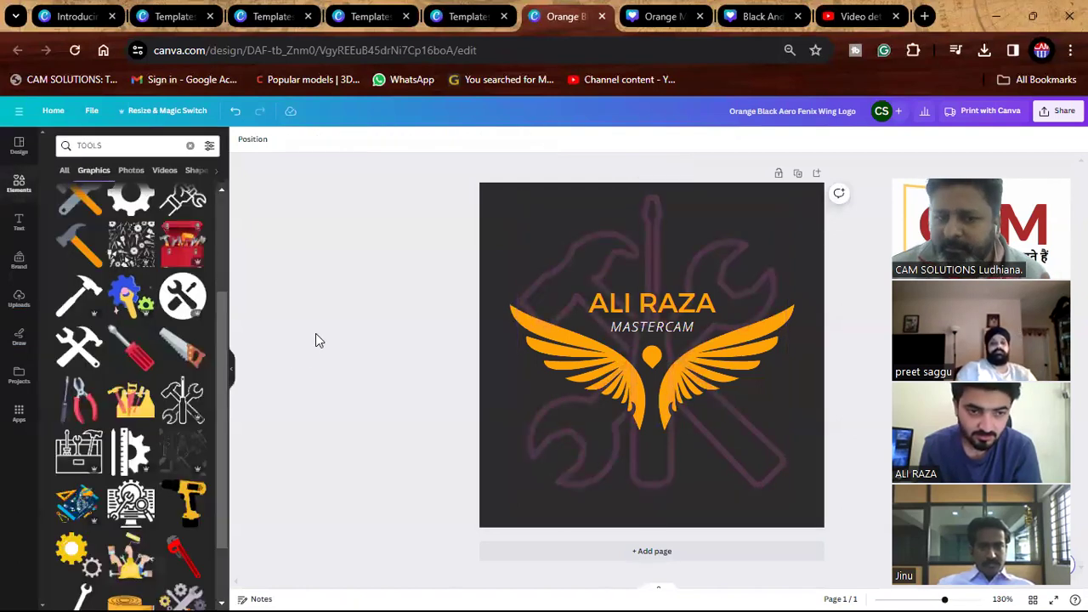
Scroll through the TOOLS graphics results.
{"action": "scroll", "coordinate": [142, 442], "scroll_direction": "down", "scroll_amount": 3}
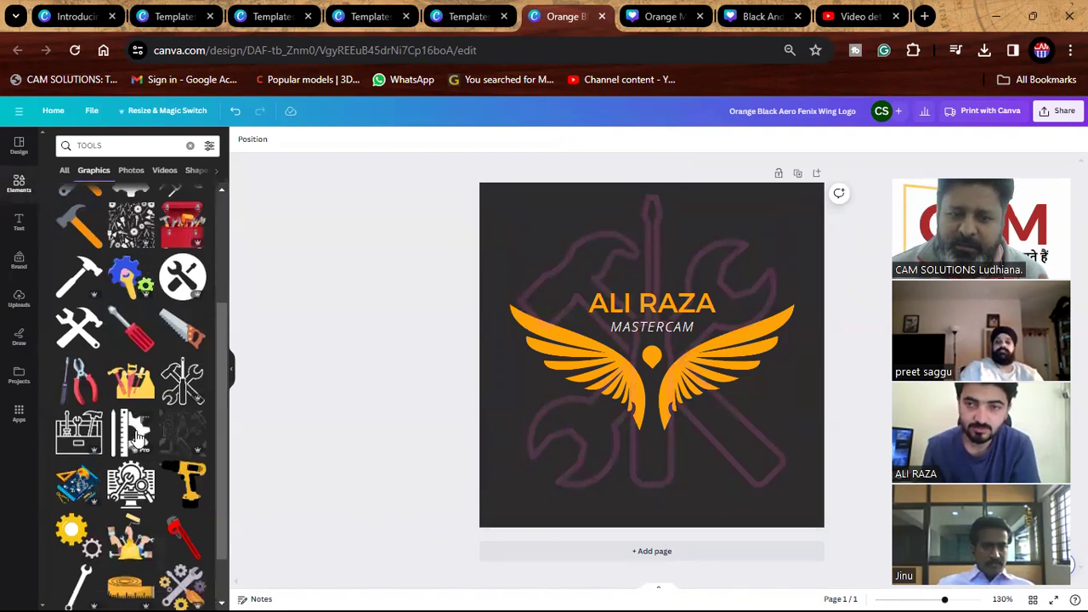
{"action": "scroll", "coordinate": [142, 429], "scroll_direction": "down", "scroll_amount": 3}
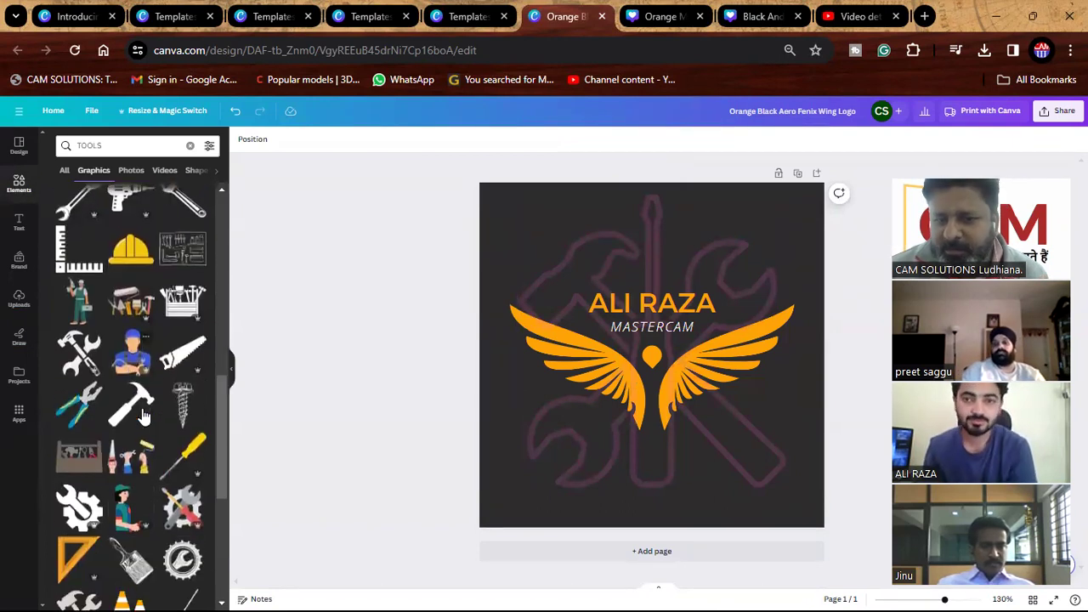
{"action": "scroll", "coordinate": [143, 417], "scroll_direction": "down", "scroll_amount": 3}
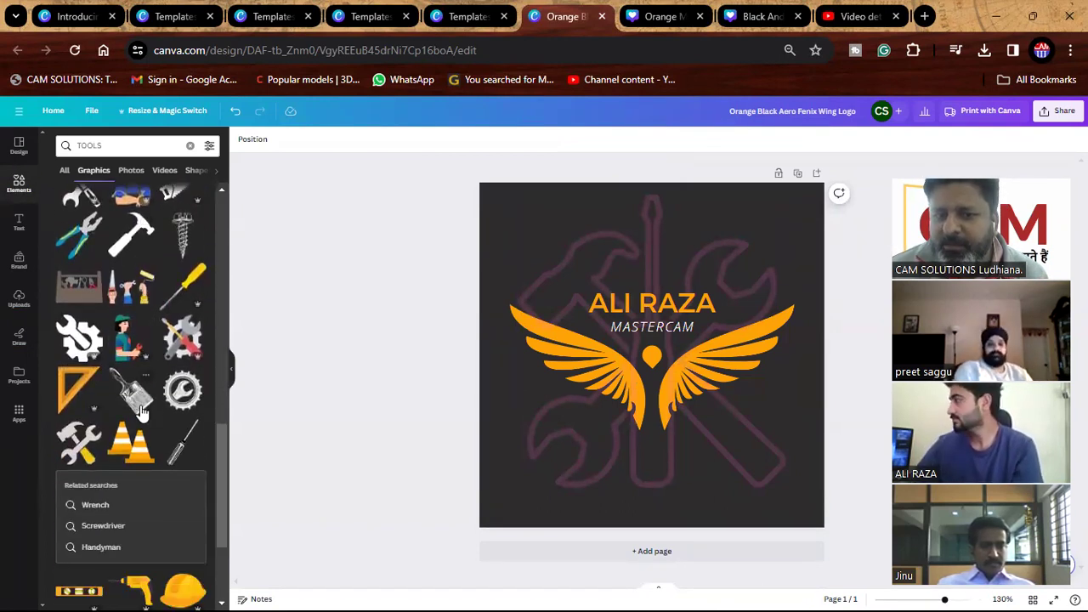
{"action": "scroll", "coordinate": [142, 412], "scroll_direction": "down", "scroll_amount": 2}
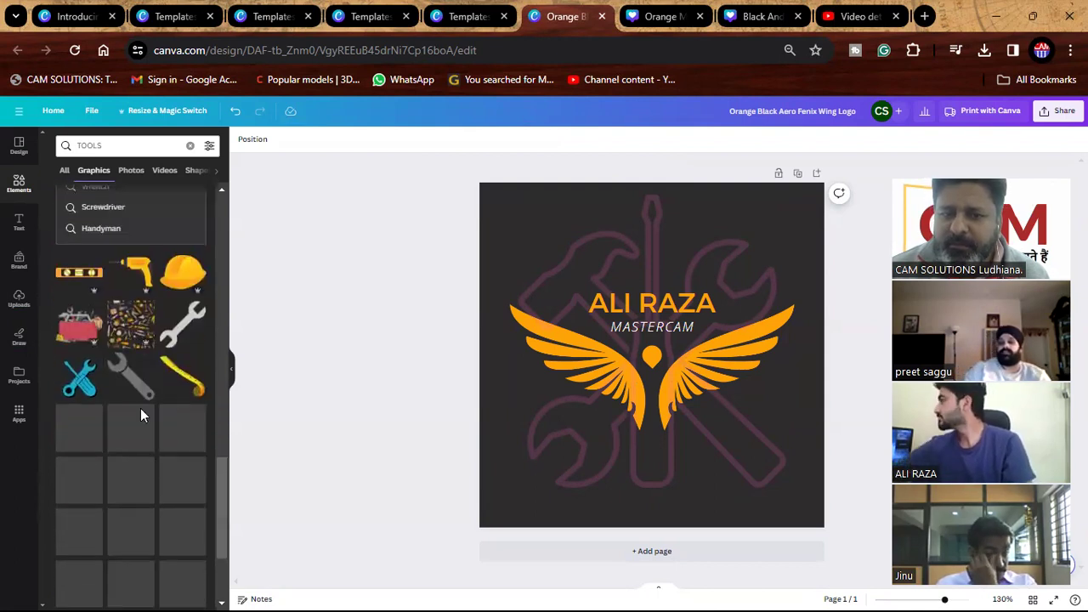
{"action": "scroll", "coordinate": [140, 408], "scroll_direction": "down", "scroll_amount": 1}
{"action": "scroll", "coordinate": [140, 415], "scroll_direction": "down", "scroll_amount": 3}
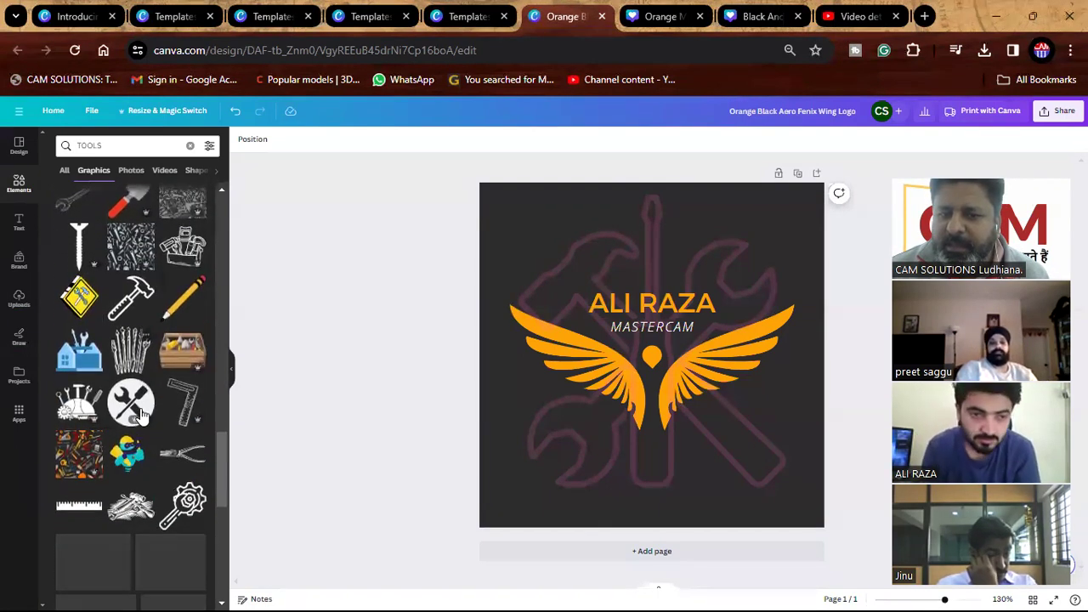
{"action": "scroll", "coordinate": [127, 340], "scroll_direction": "up", "scroll_amount": 6}
Search the elements for CUTTING TOOL and browse the results.
{"action": "left_click", "coordinate": [85, 146]}
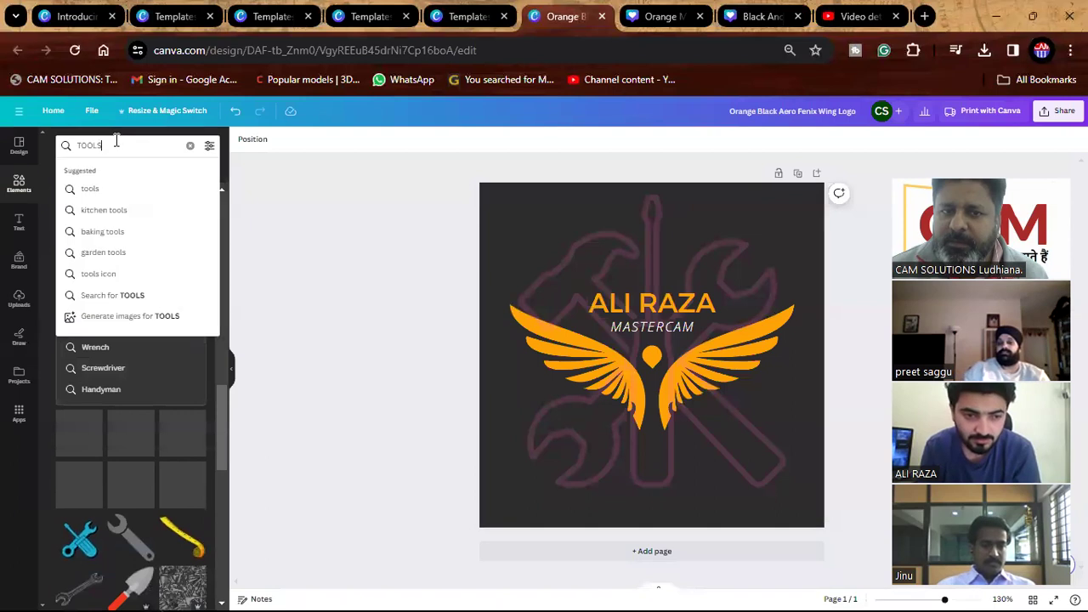
{"action": "type", "text": "CUTTING TOOL"}
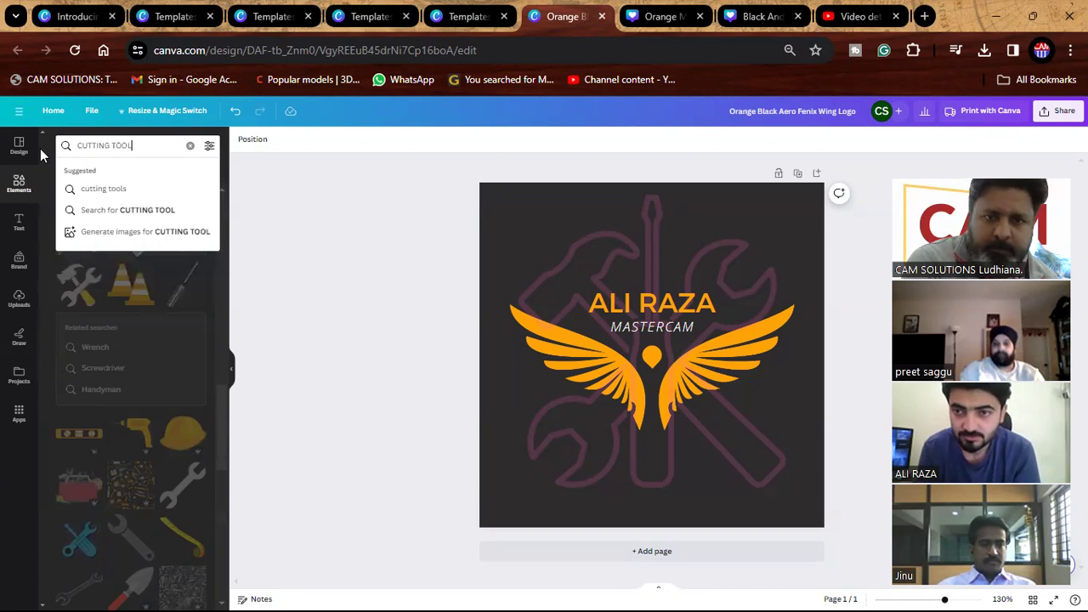
{"action": "key", "text": "Return"}
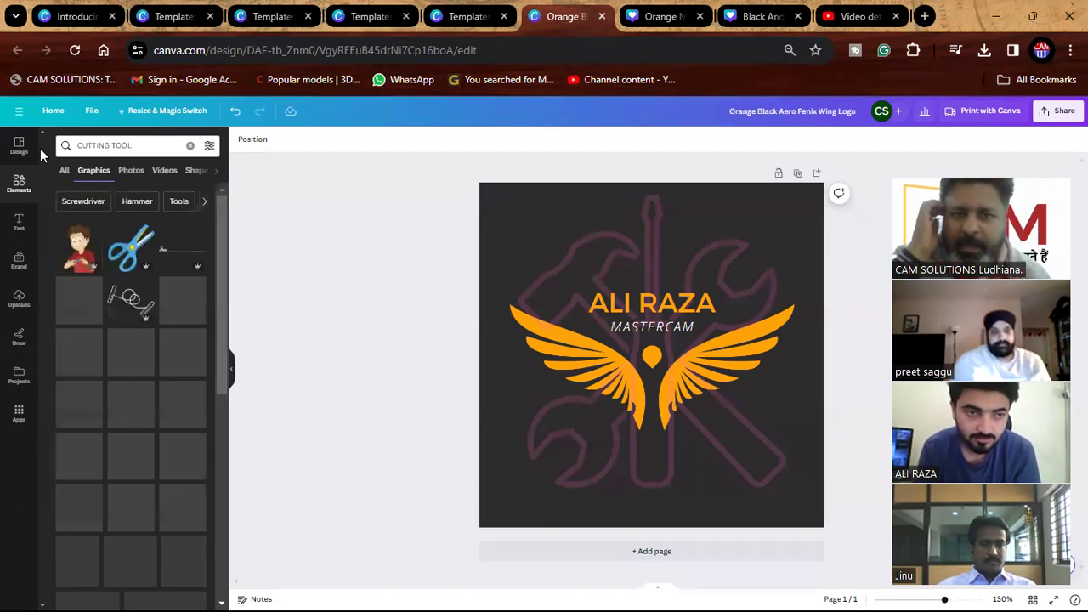
{"action": "scroll", "coordinate": [167, 361], "scroll_direction": "down", "scroll_amount": 10}
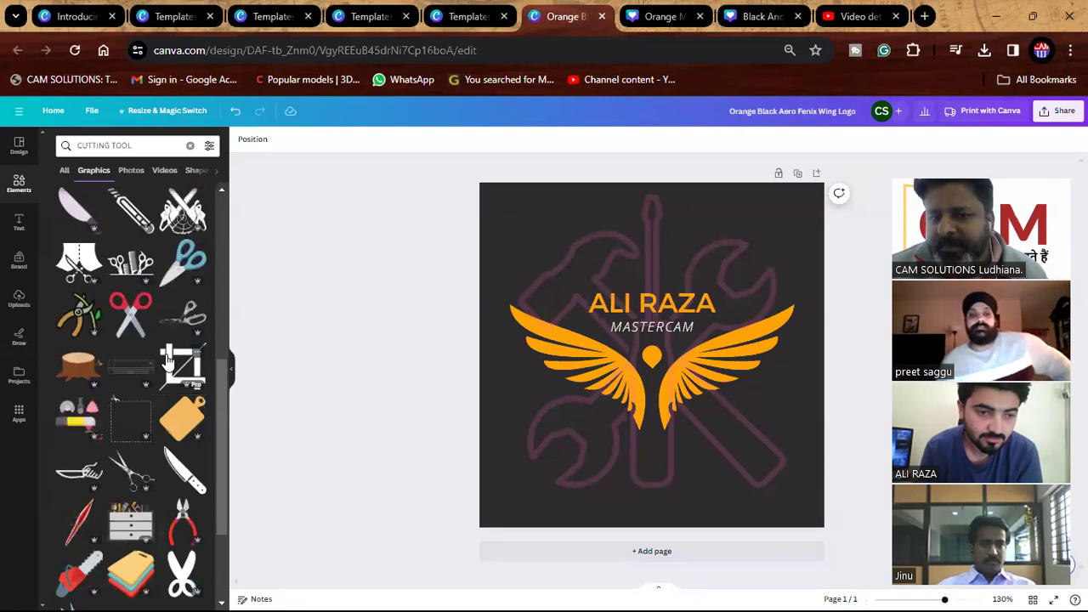
Search for MACHINE TOOL and scroll down to the CNC gear graphic.
{"action": "left_click_drag", "start_coordinate": [130, 147], "coordinate": [49, 150]}
{"action": "type", "text": "MACHINE TOOL"}
{"action": "key", "text": "Return"}
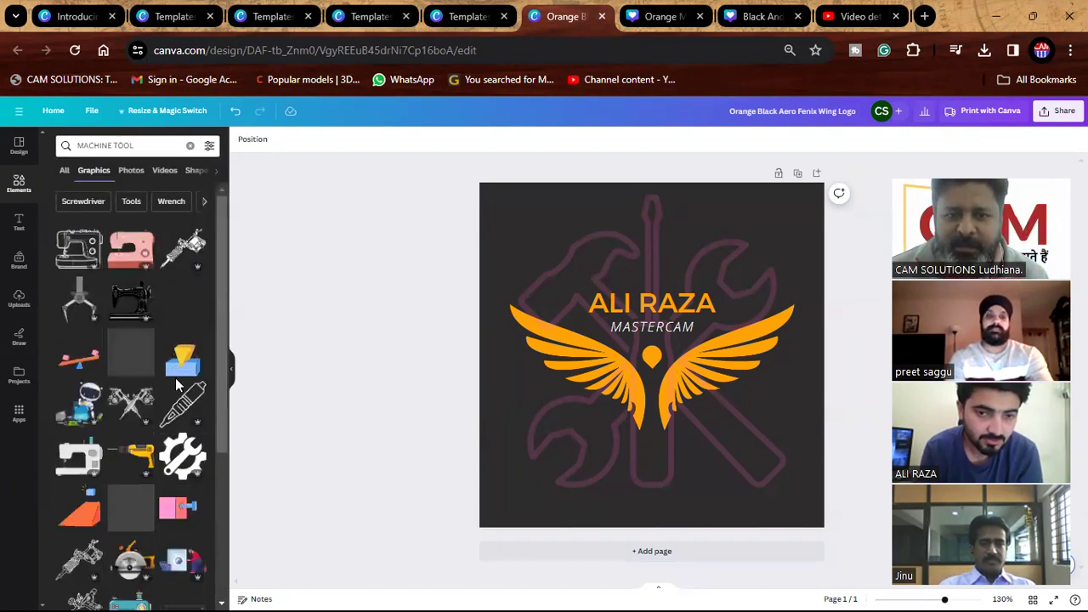
{"action": "scroll", "coordinate": [179, 389], "scroll_direction": "down", "scroll_amount": 3}
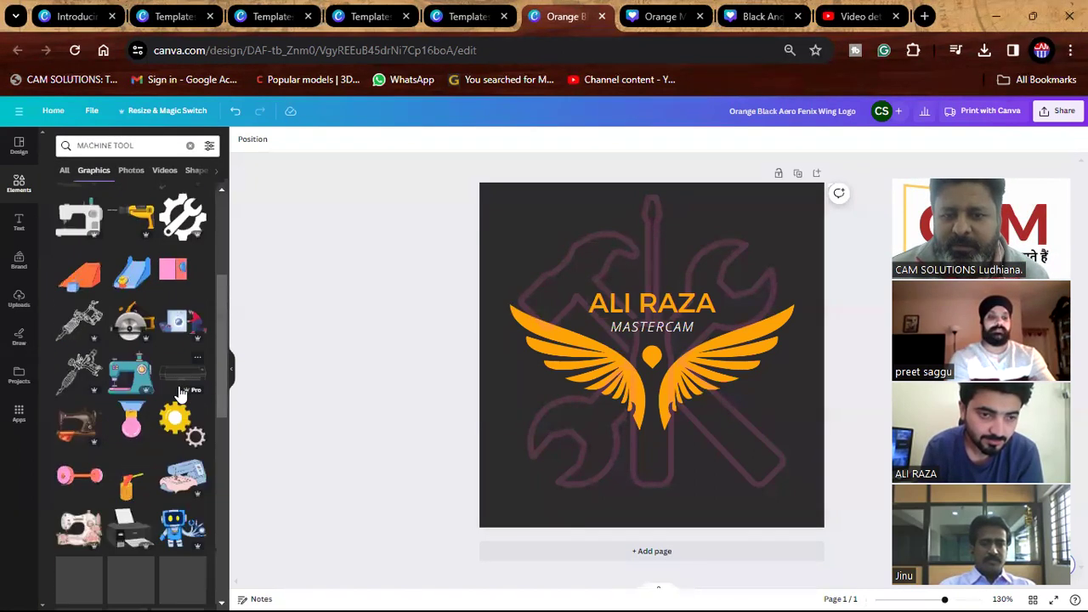
{"action": "scroll", "coordinate": [180, 393], "scroll_direction": "down", "scroll_amount": 3}
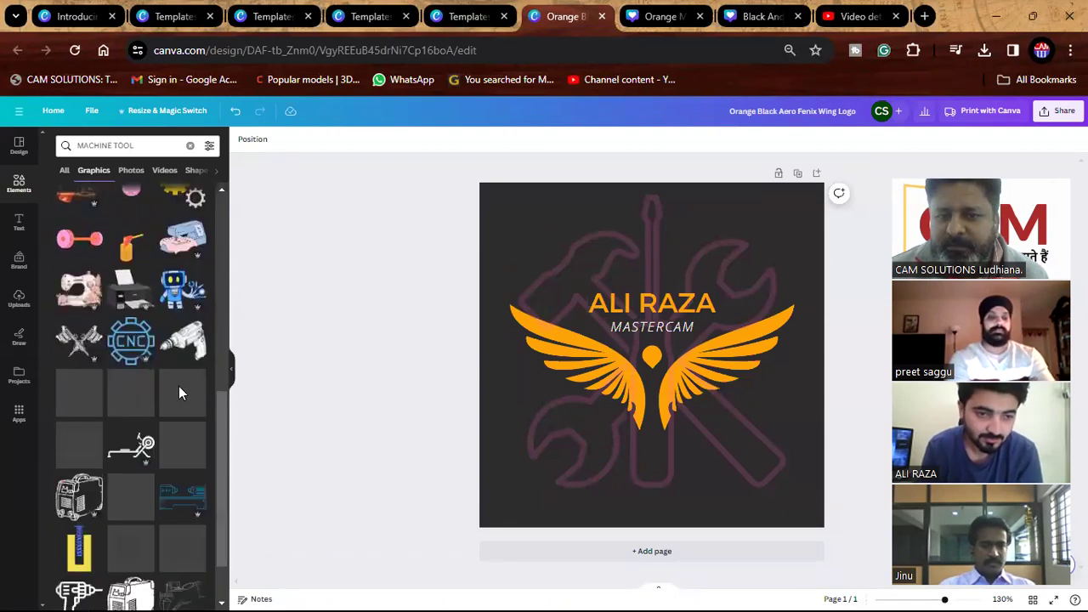
Add the CNC gear graphic, shrink it, and move it beneath the wings near bottom centre.
{"action": "left_click_drag", "start_coordinate": [137, 355], "coordinate": [541, 251]}
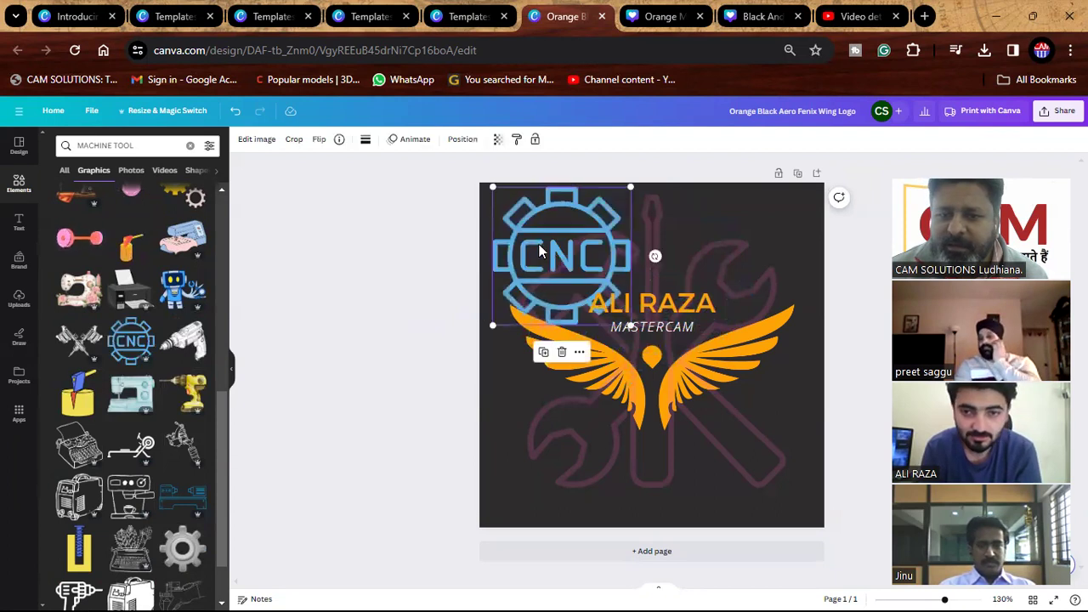
{"action": "left_click_drag", "start_coordinate": [630, 323], "coordinate": [592, 286]}
{"action": "left_click_drag", "start_coordinate": [527, 281], "coordinate": [637, 507]}
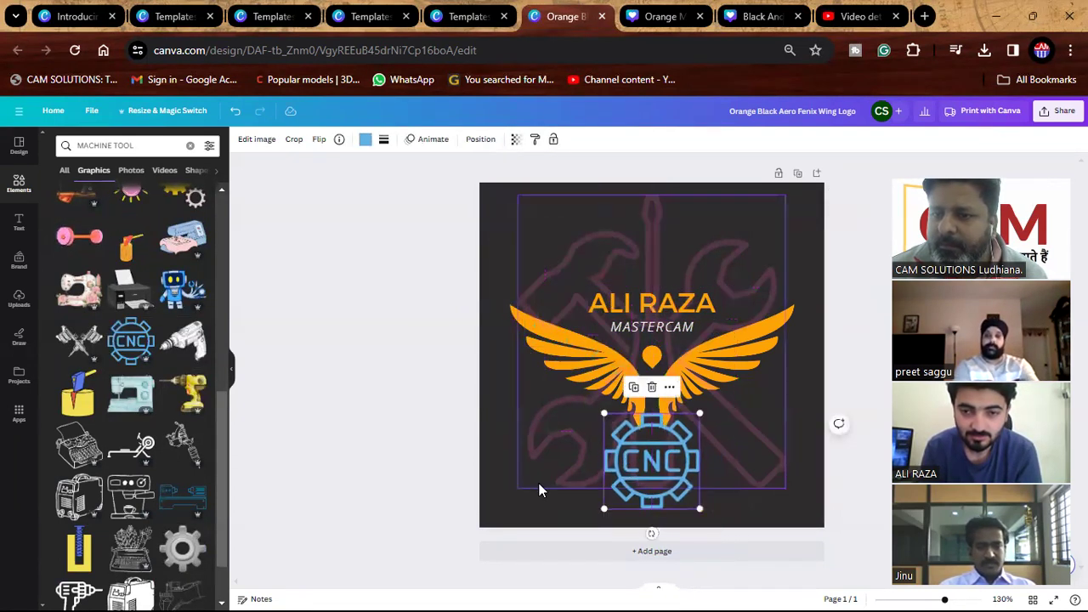
{"action": "left_click", "coordinate": [381, 458]}
{"action": "left_click", "coordinate": [652, 463]}
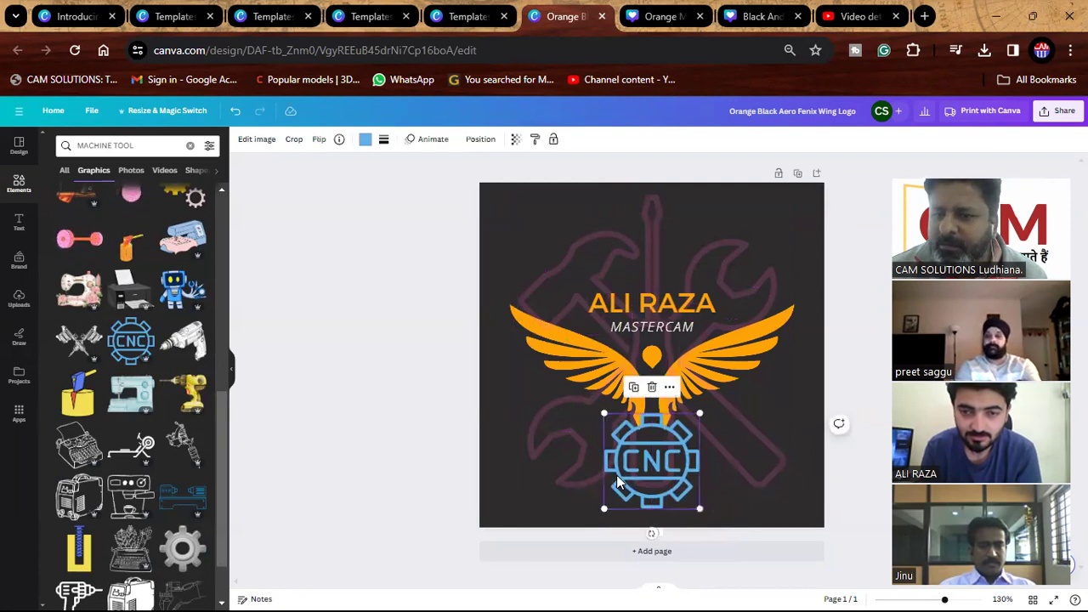
{"action": "left_click", "coordinate": [365, 139]}
Try several colours on the CNC gear, settle on pink, and set transparency to 38.
{"action": "left_click", "coordinate": [145, 353]}
{"action": "left_click", "coordinate": [171, 351]}
{"action": "left_click", "coordinate": [199, 351]}
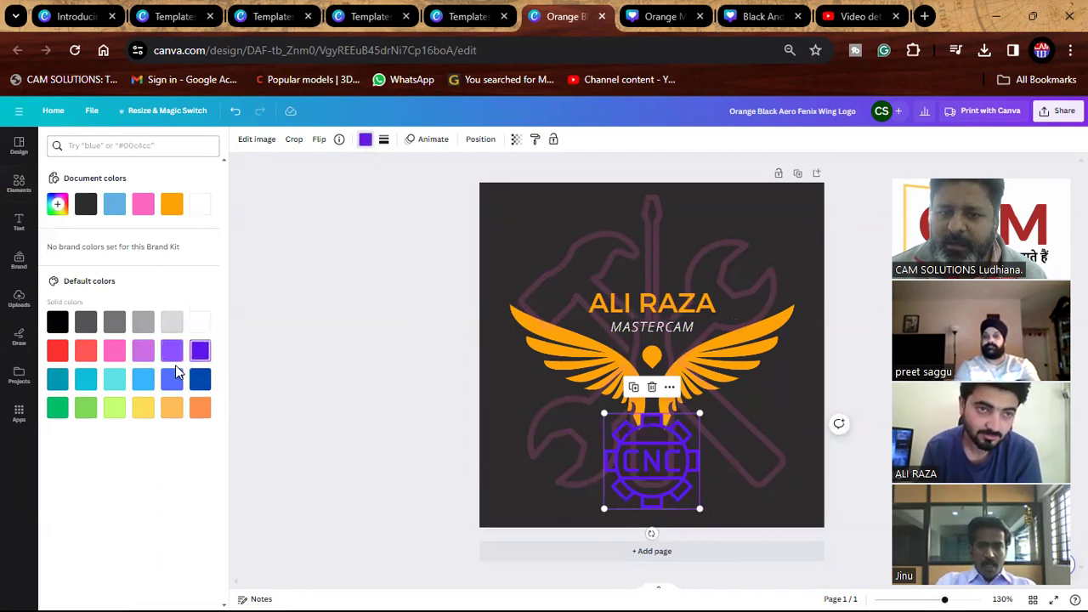
{"action": "left_click", "coordinate": [86, 351]}
{"action": "left_click", "coordinate": [57, 351]}
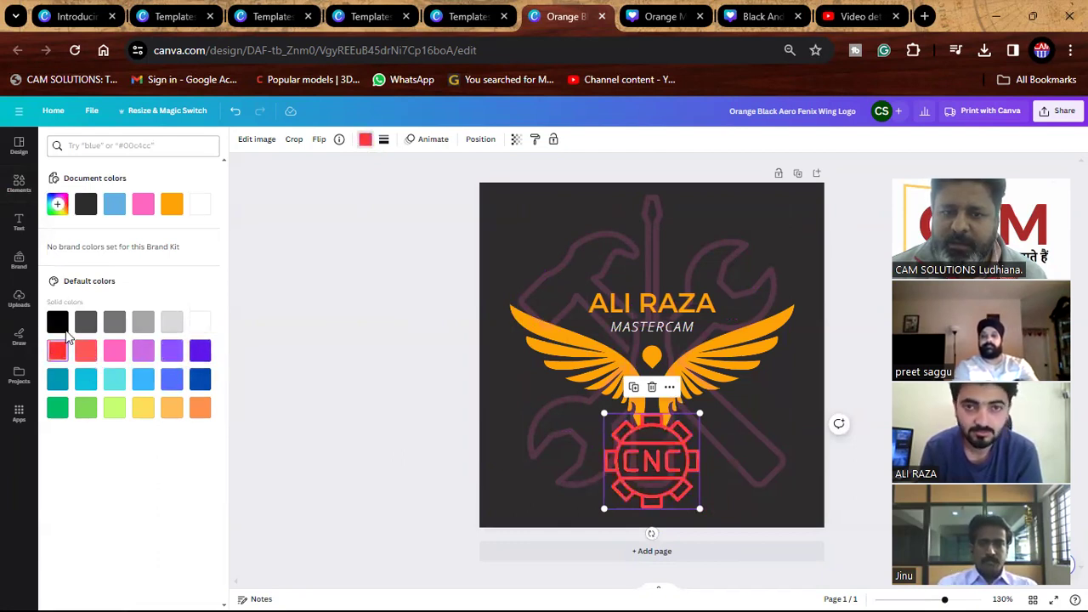
{"action": "left_click", "coordinate": [143, 204]}
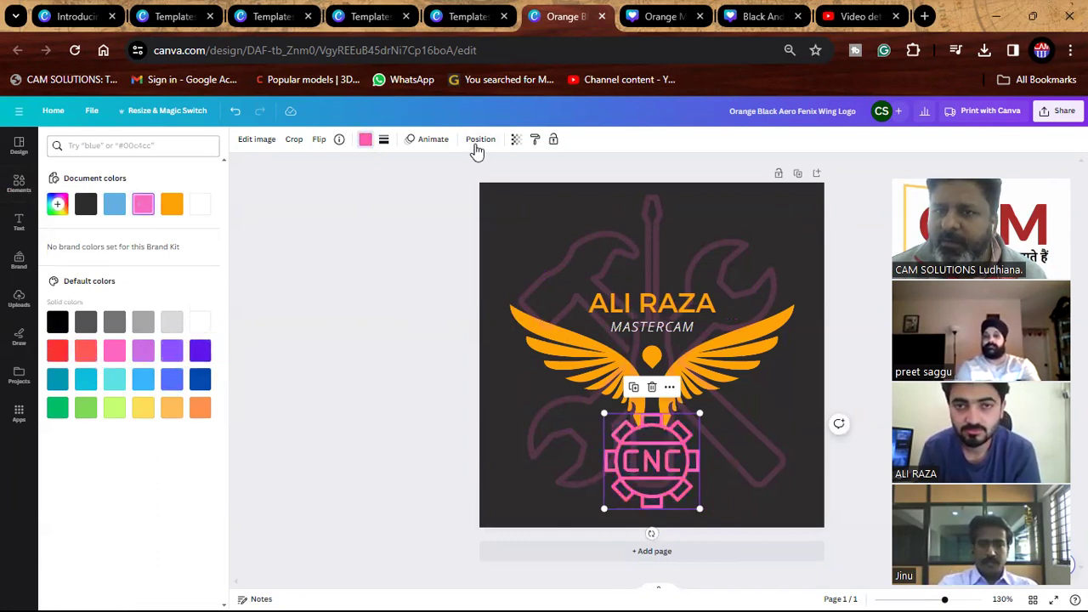
{"action": "left_click", "coordinate": [515, 140]}
{"action": "left_click_drag", "start_coordinate": [516, 184], "coordinate": [454, 186]}
{"action": "left_click", "coordinate": [405, 278]}
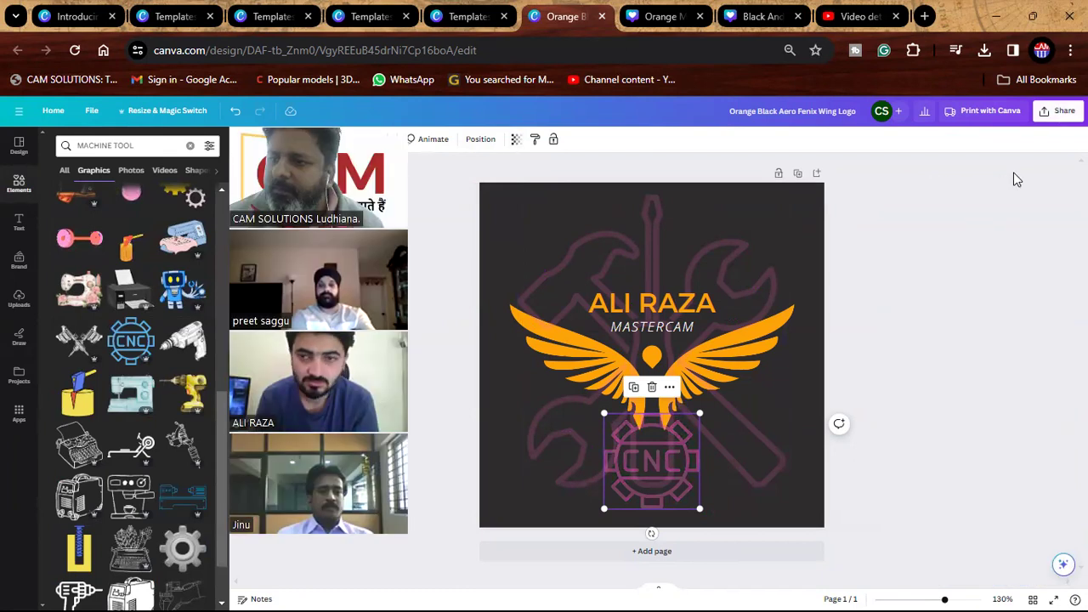
Download the logo as a JPG and return to the Canva home page.
{"action": "left_click", "coordinate": [1059, 110]}
{"action": "left_click", "coordinate": [932, 286]}
{"action": "left_click", "coordinate": [940, 185]}
{"action": "left_click", "coordinate": [941, 220]}
{"action": "left_click", "coordinate": [960, 317]}
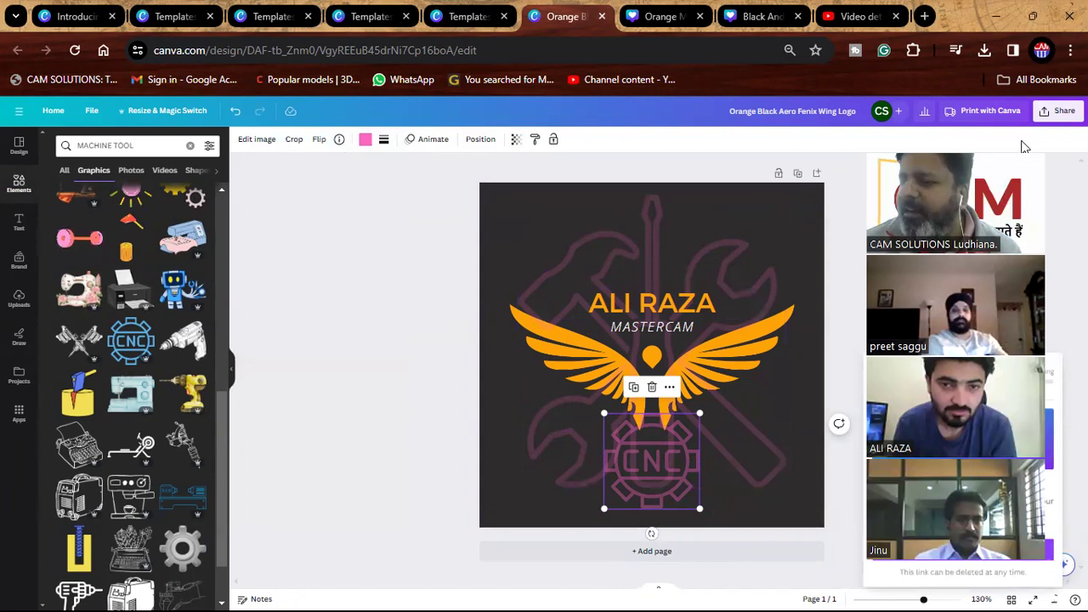
{"action": "left_click", "coordinate": [430, 228]}
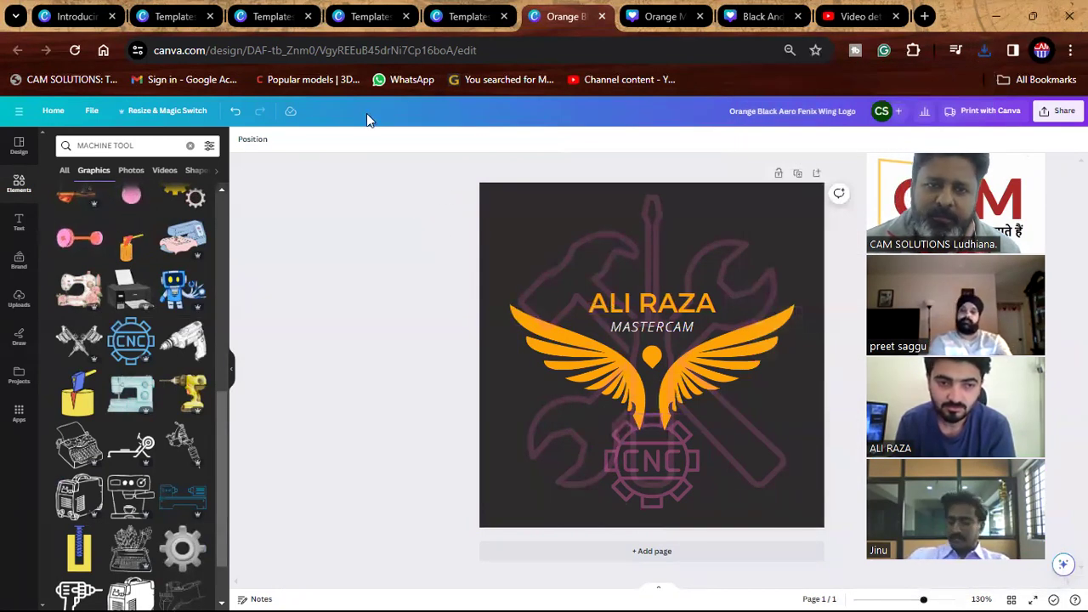
{"action": "left_click", "coordinate": [51, 111]}
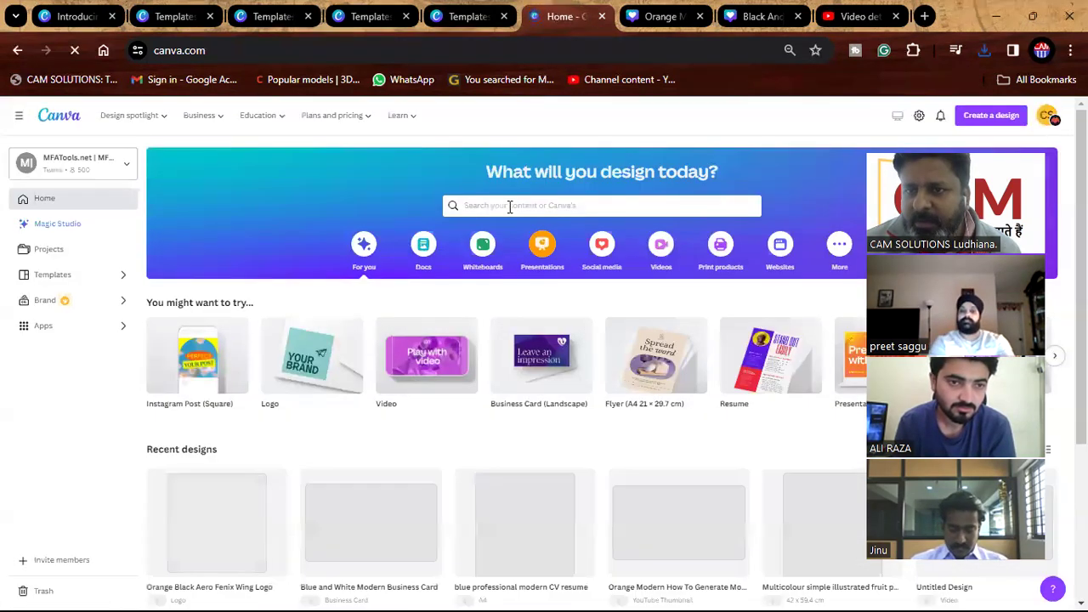
Search the templates for TIME TABLE and scroll through the Time Table results.
{"action": "left_click", "coordinate": [509, 206]}
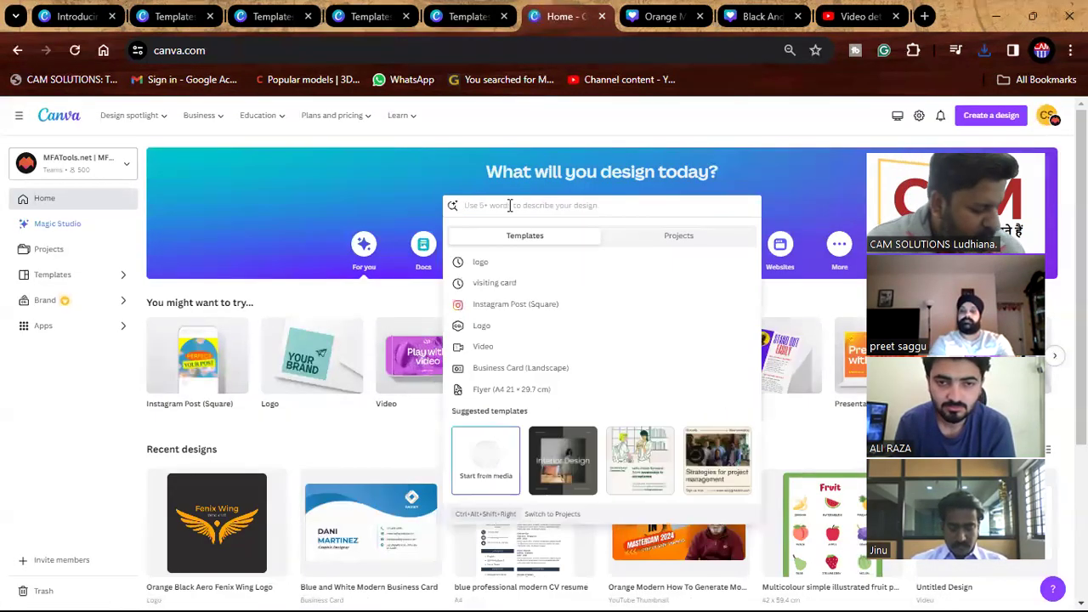
{"action": "type", "text": "l"}
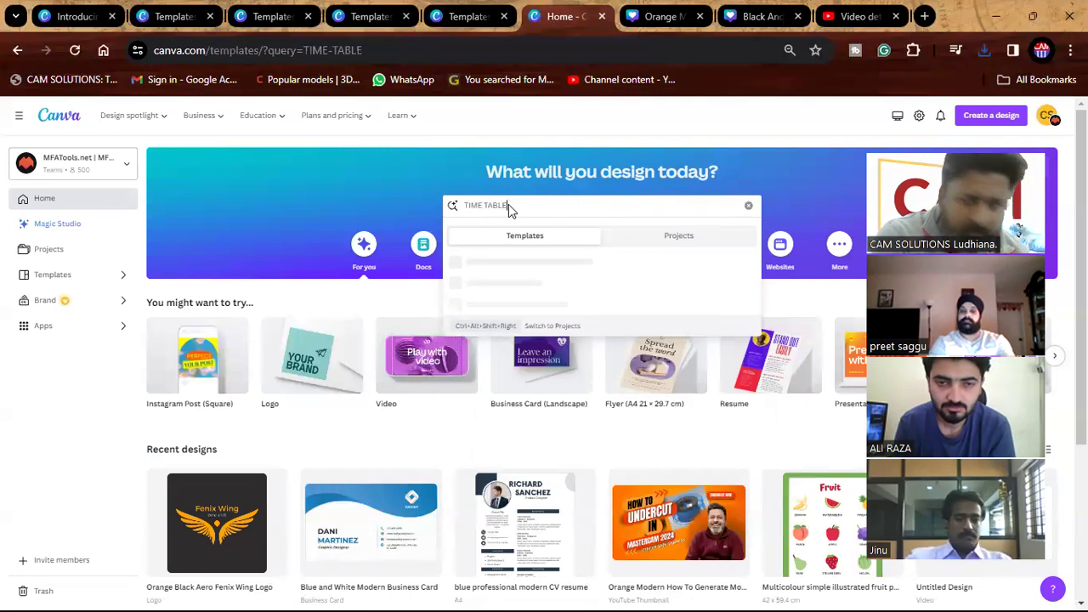
{"action": "key", "text": "Return"}
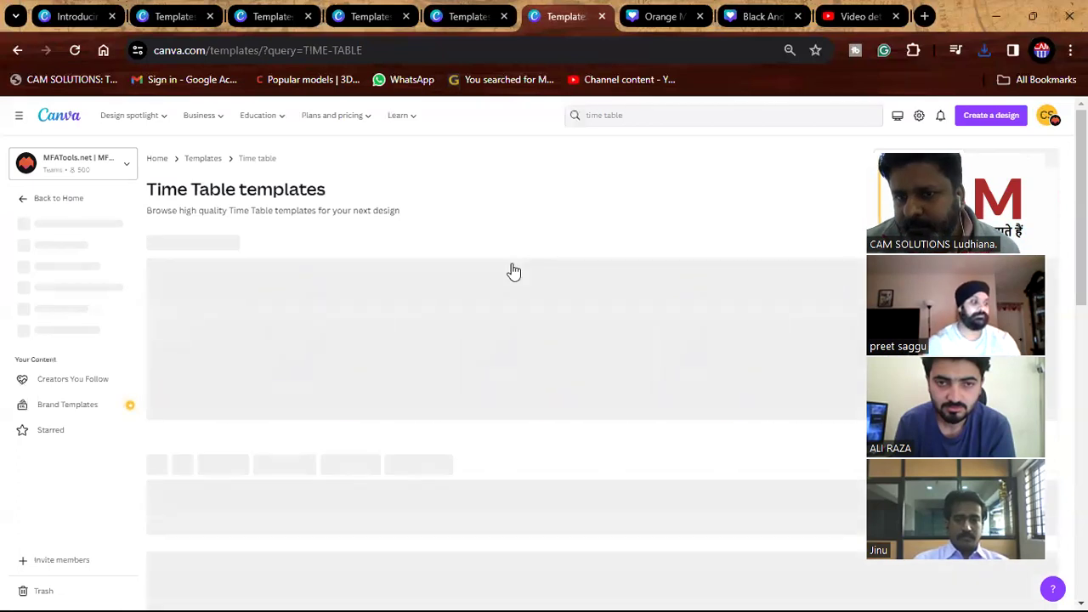
{"action": "scroll", "coordinate": [513, 271], "scroll_direction": "down", "scroll_amount": 2}
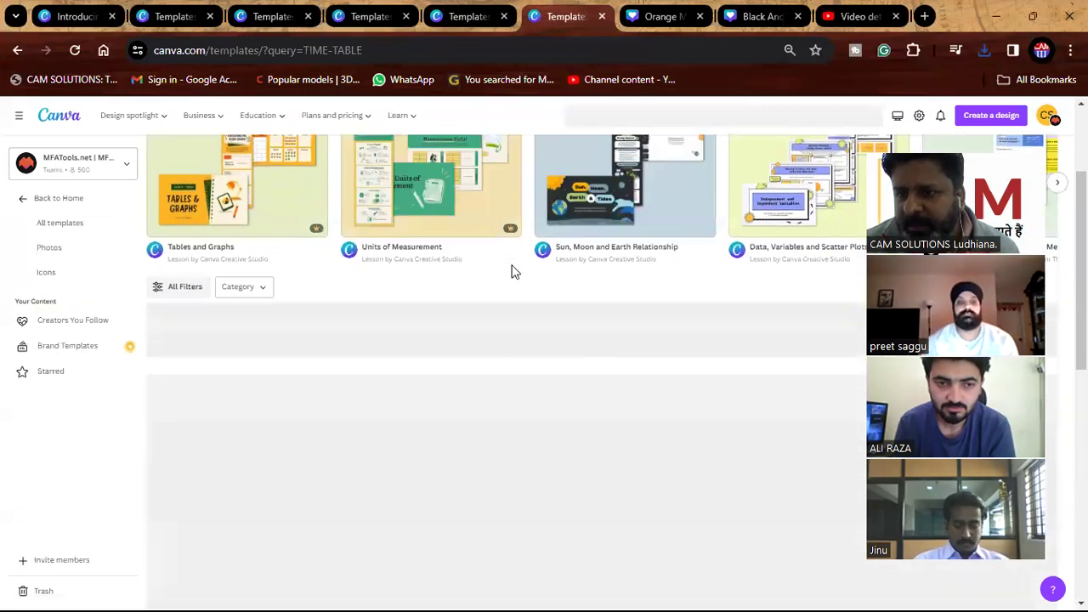
{"action": "scroll", "coordinate": [513, 272], "scroll_direction": "down", "scroll_amount": 8}
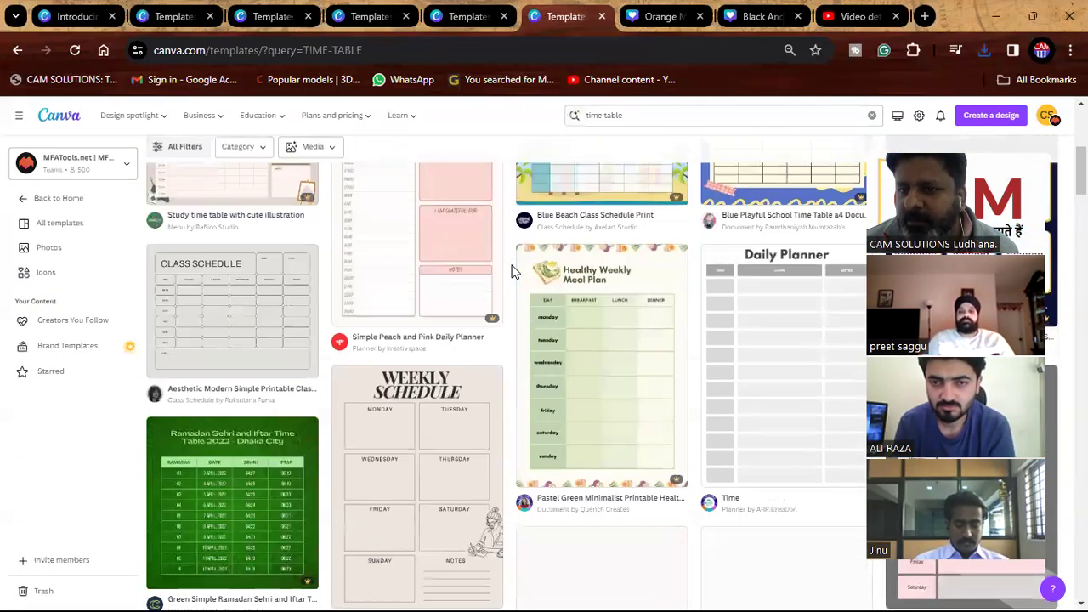
{"action": "scroll", "coordinate": [514, 271], "scroll_direction": "down", "scroll_amount": 5}
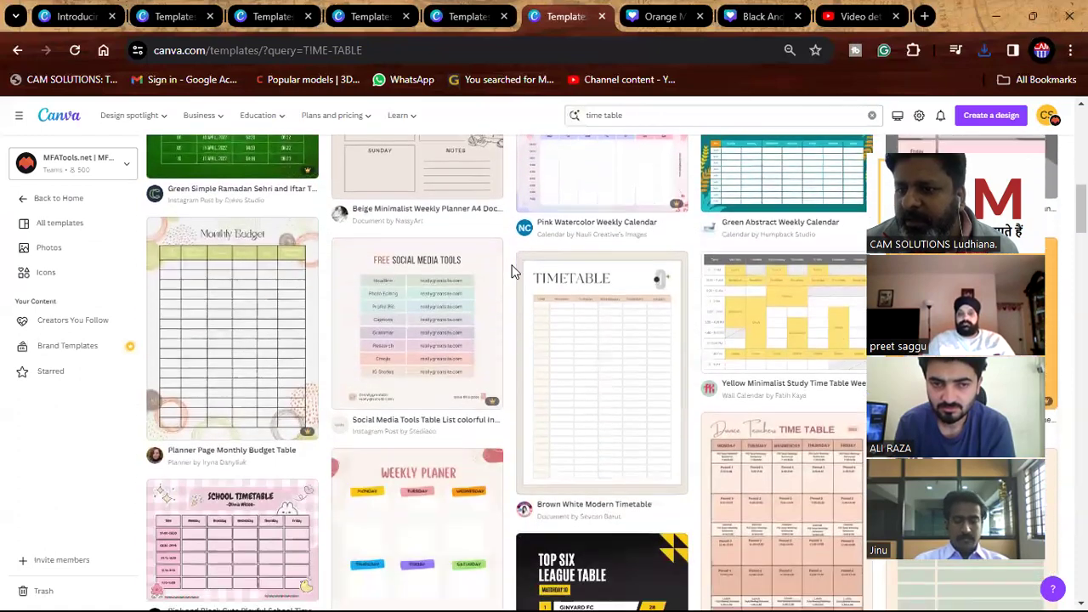
{"action": "scroll", "coordinate": [514, 269], "scroll_direction": "down", "scroll_amount": 5}
{"action": "scroll", "coordinate": [514, 270], "scroll_direction": "up", "scroll_amount": 5}
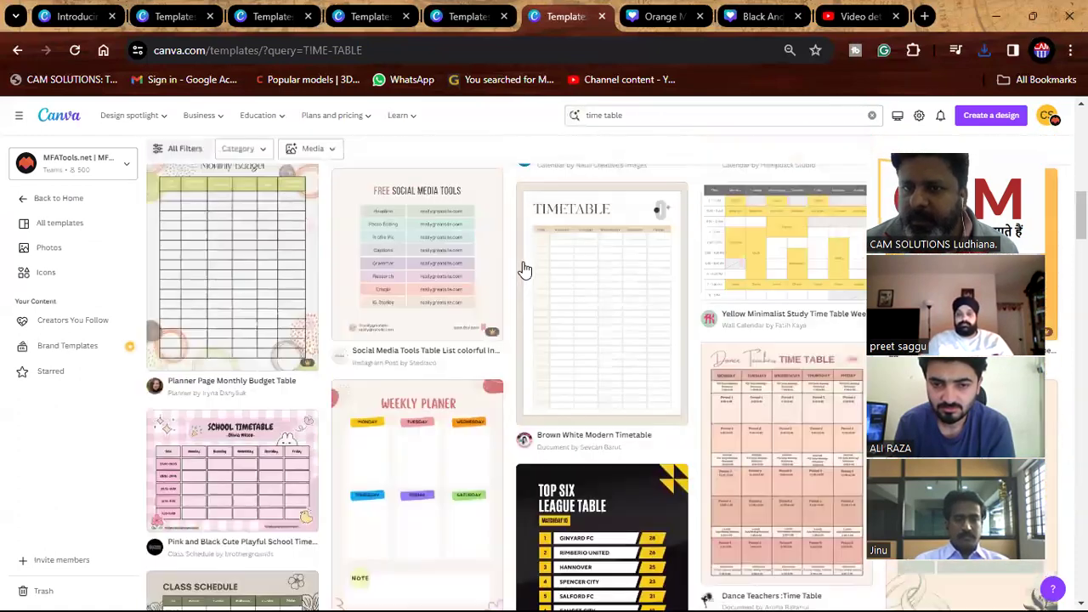
{"action": "scroll", "coordinate": [518, 268], "scroll_direction": "down", "scroll_amount": 7}
{"action": "scroll", "coordinate": [523, 260], "scroll_direction": "up", "scroll_amount": 10}
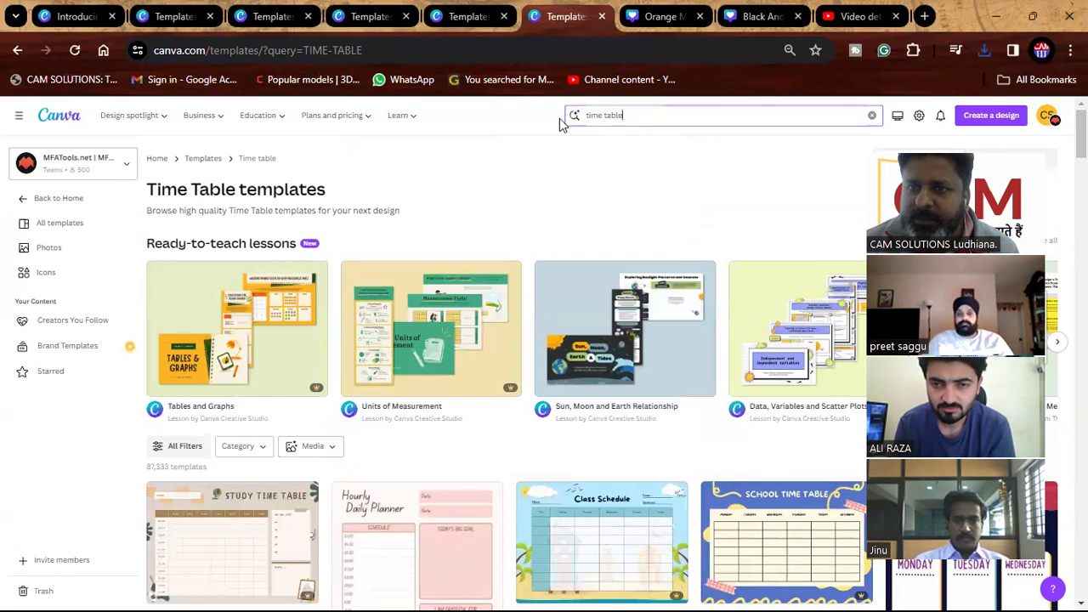
Search templates for FLOW CHART and open the Colorful Minimalist Linear Steps template.
{"action": "type", "text": "FlO"}
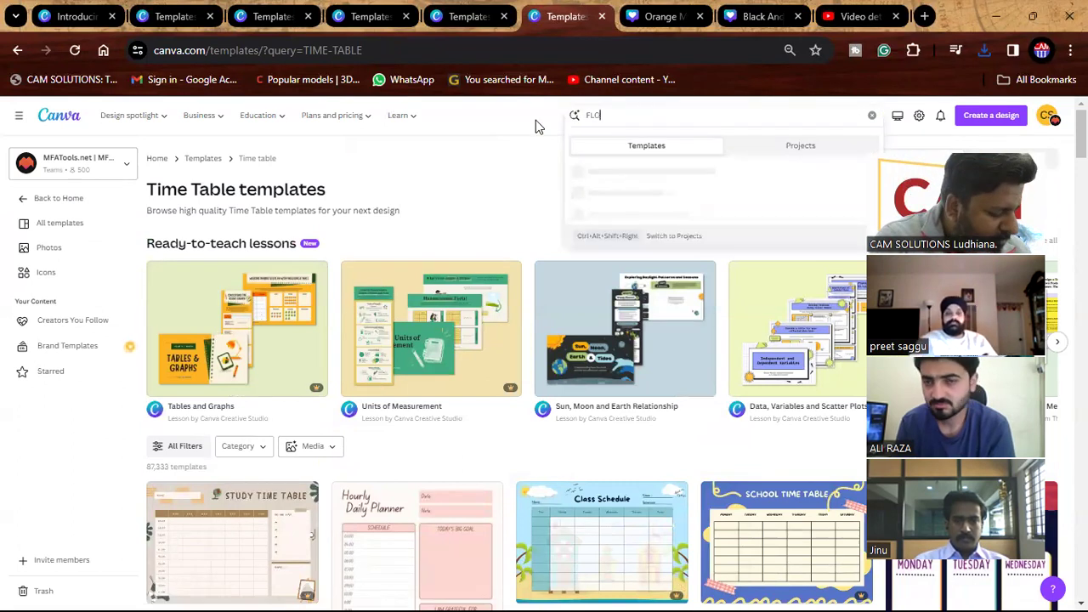
{"action": "type", "text": "W CHART"}
{"action": "key", "text": "Return"}
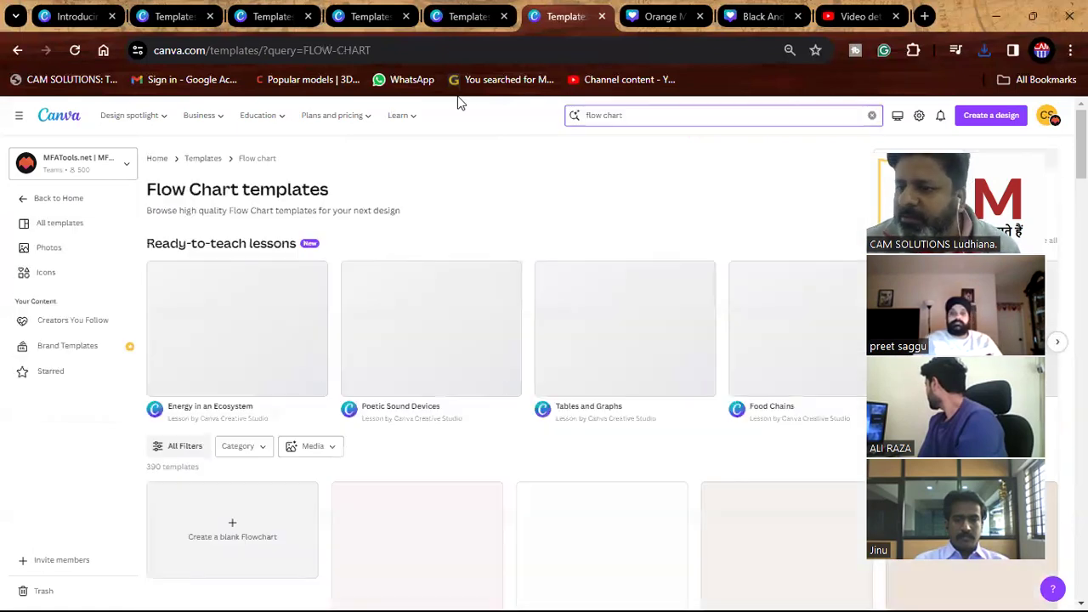
{"action": "scroll", "coordinate": [494, 233], "scroll_direction": "down", "scroll_amount": 4}
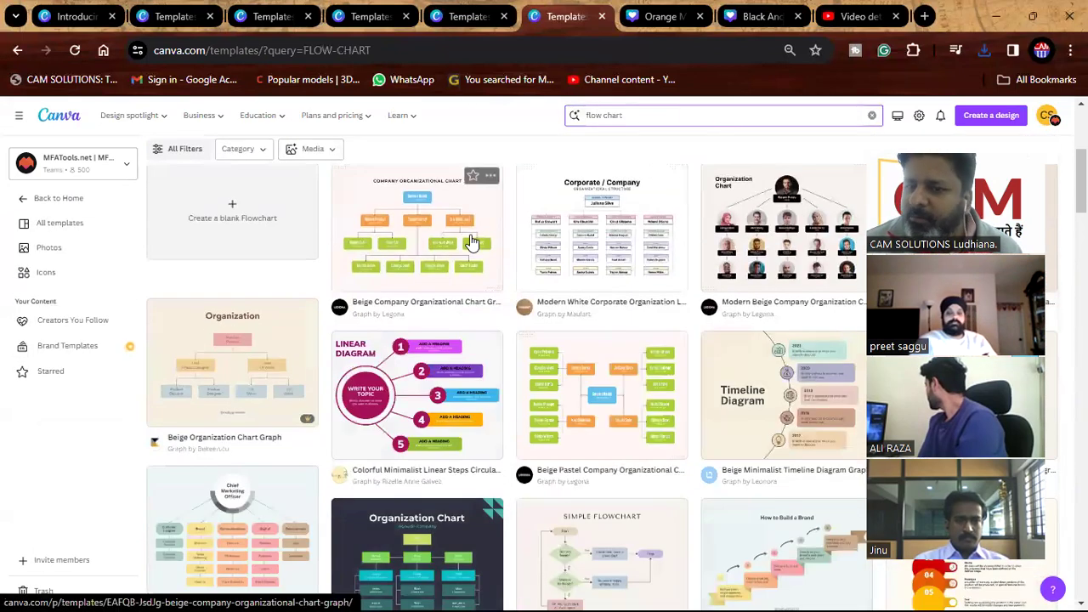
{"action": "scroll", "coordinate": [473, 242], "scroll_direction": "down", "scroll_amount": 2}
{"action": "left_click", "coordinate": [435, 225]}
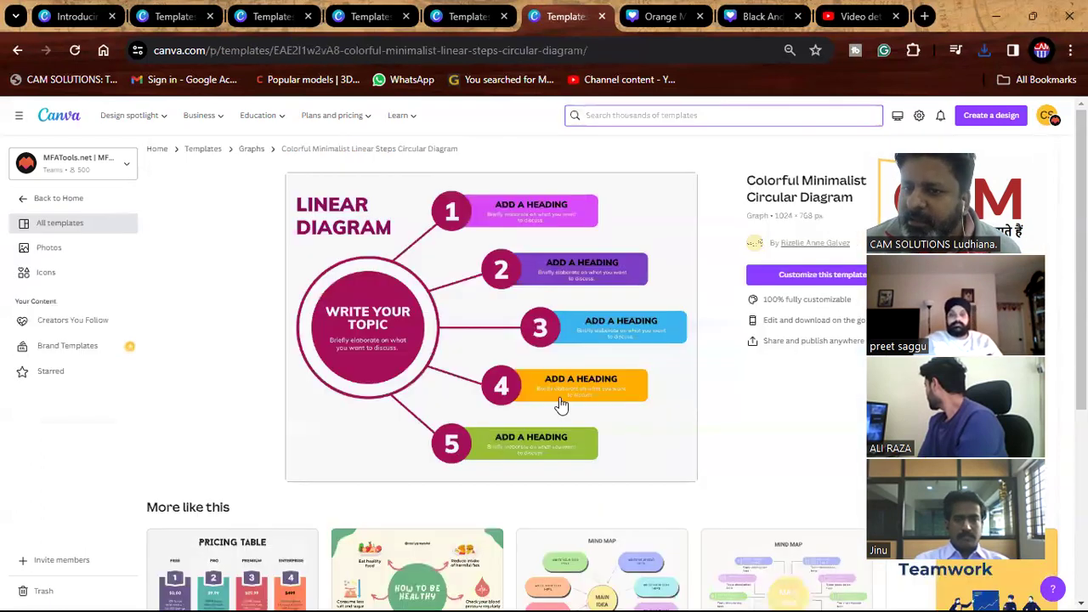
Follow similar concept map templates through to the pink organizational chart template.
{"action": "scroll", "coordinate": [510, 345], "scroll_direction": "down", "scroll_amount": 4}
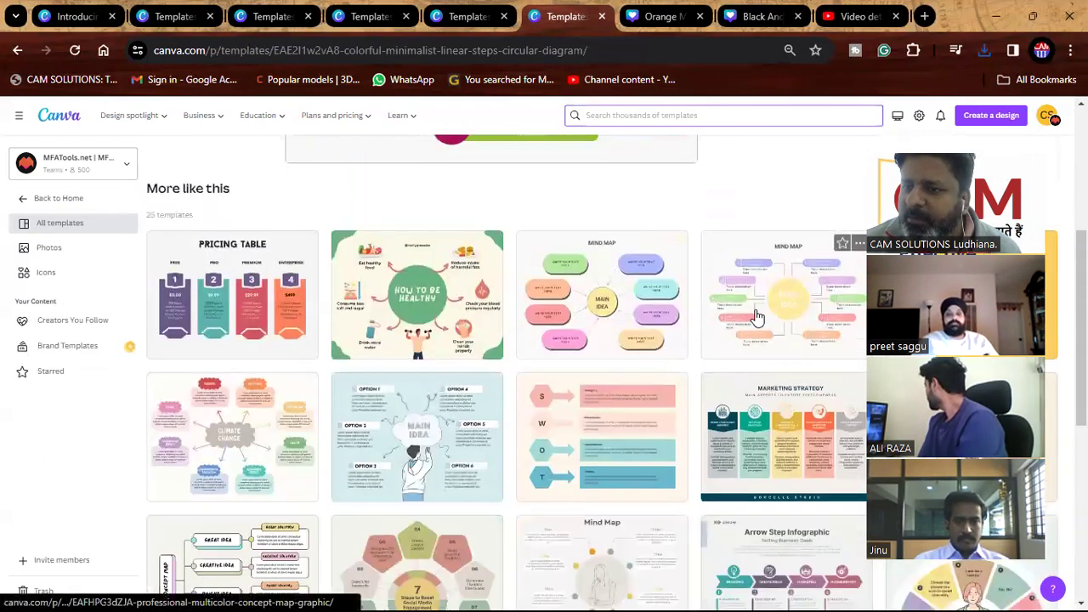
{"action": "left_click", "coordinate": [753, 323]}
{"action": "scroll", "coordinate": [661, 380], "scroll_direction": "down", "scroll_amount": 6}
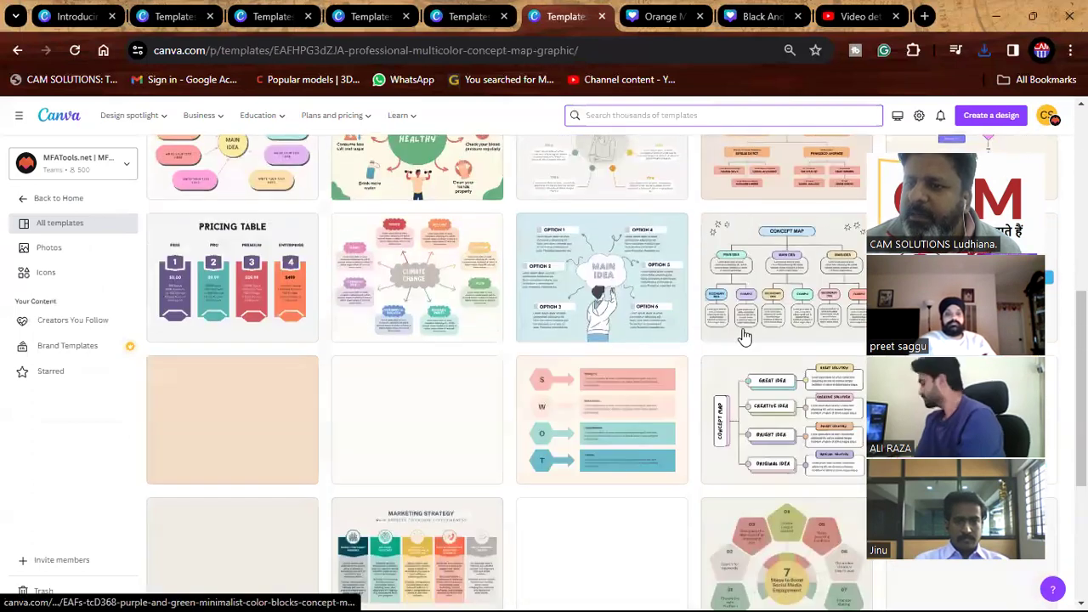
{"action": "left_click", "coordinate": [745, 315]}
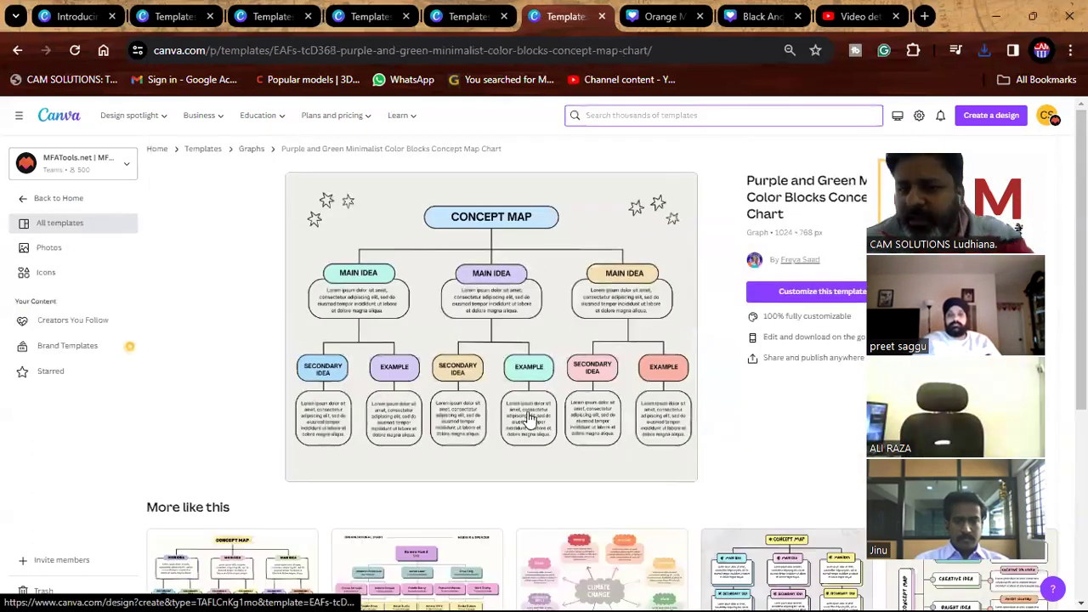
{"action": "scroll", "coordinate": [522, 415], "scroll_direction": "down", "scroll_amount": 3}
{"action": "left_click", "coordinate": [468, 396]}
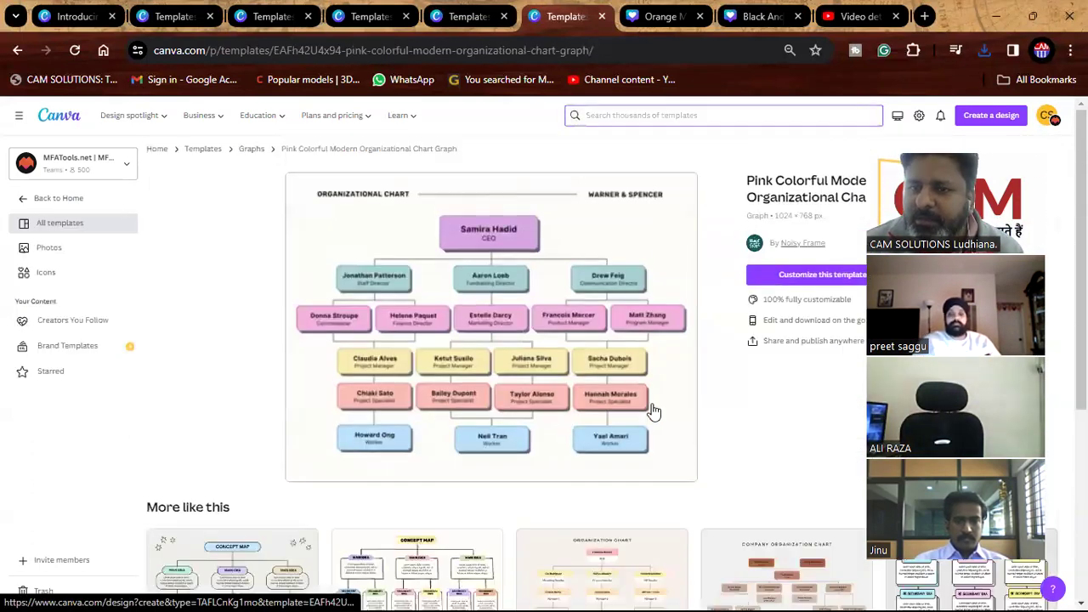
{"action": "left_click", "coordinate": [632, 116]}
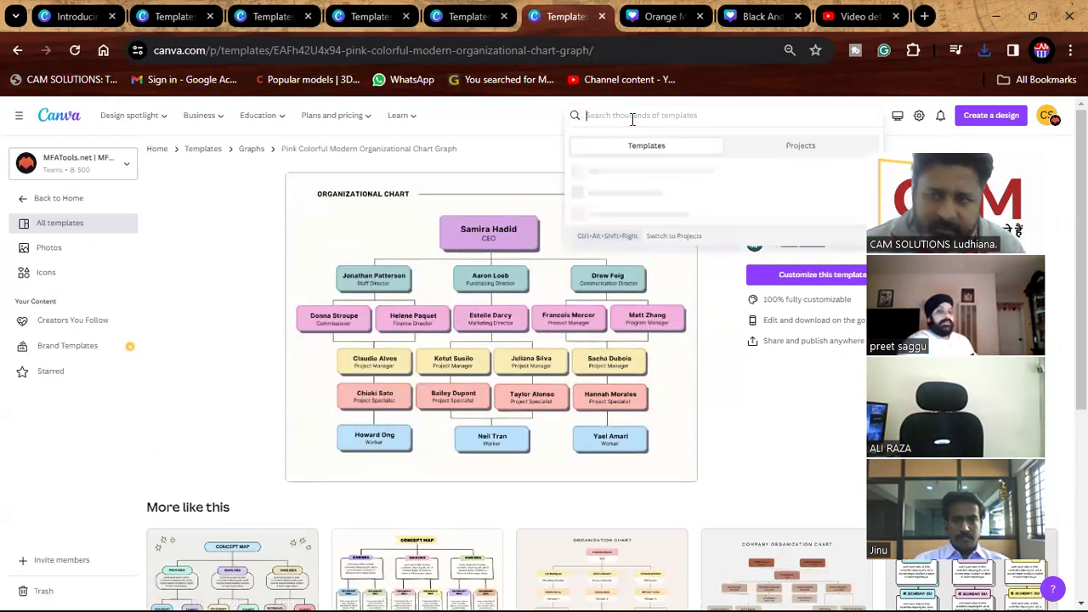
Search templates for 5 S, refine to 5 s quality, and scroll the results.
{"action": "type", "text": "s"}
{"action": "key", "text": "Return"}
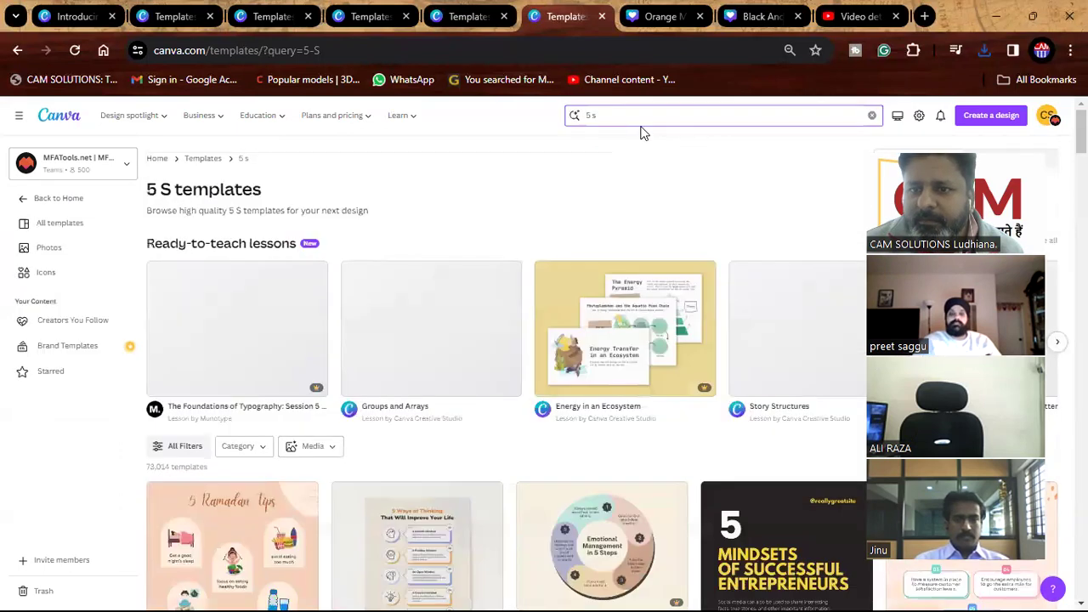
{"action": "left_click", "coordinate": [642, 124]}
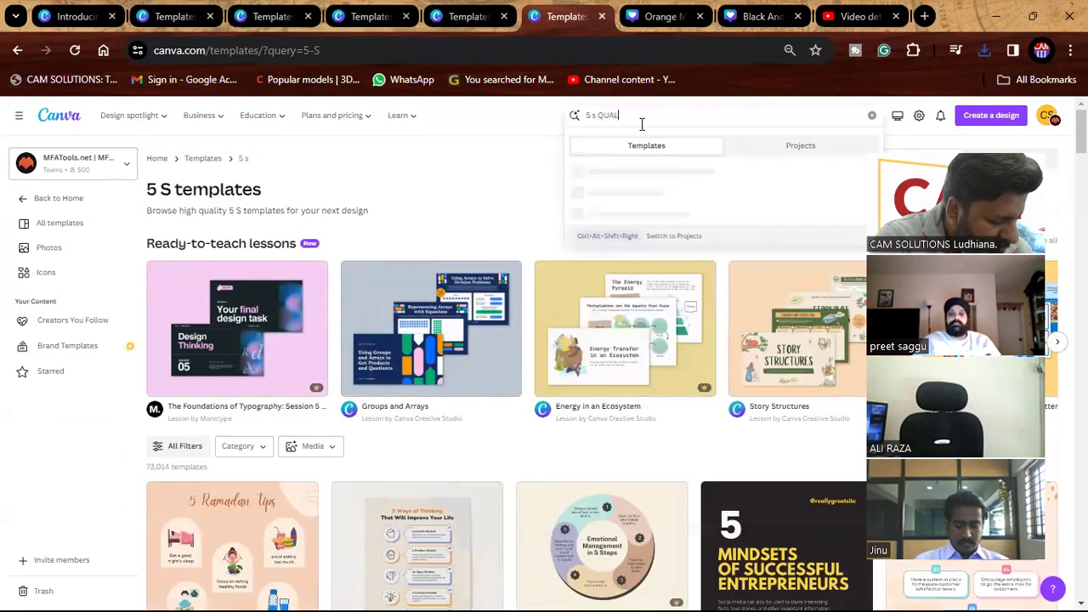
{"action": "key", "text": "Return"}
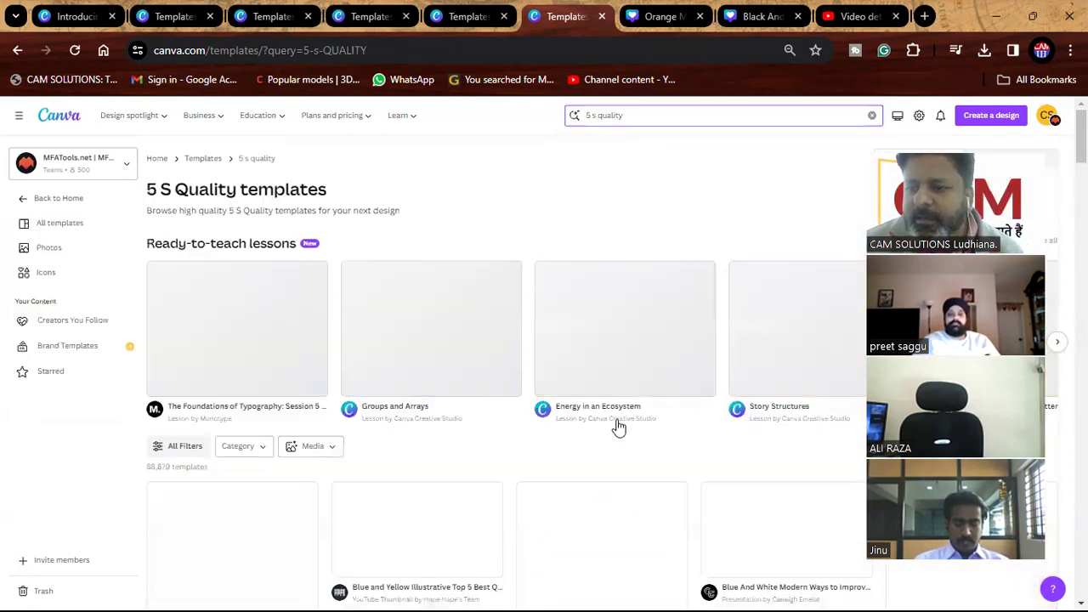
{"action": "scroll", "coordinate": [619, 425], "scroll_direction": "down", "scroll_amount": 2}
{"action": "scroll", "coordinate": [619, 431], "scroll_direction": "down", "scroll_amount": 1}
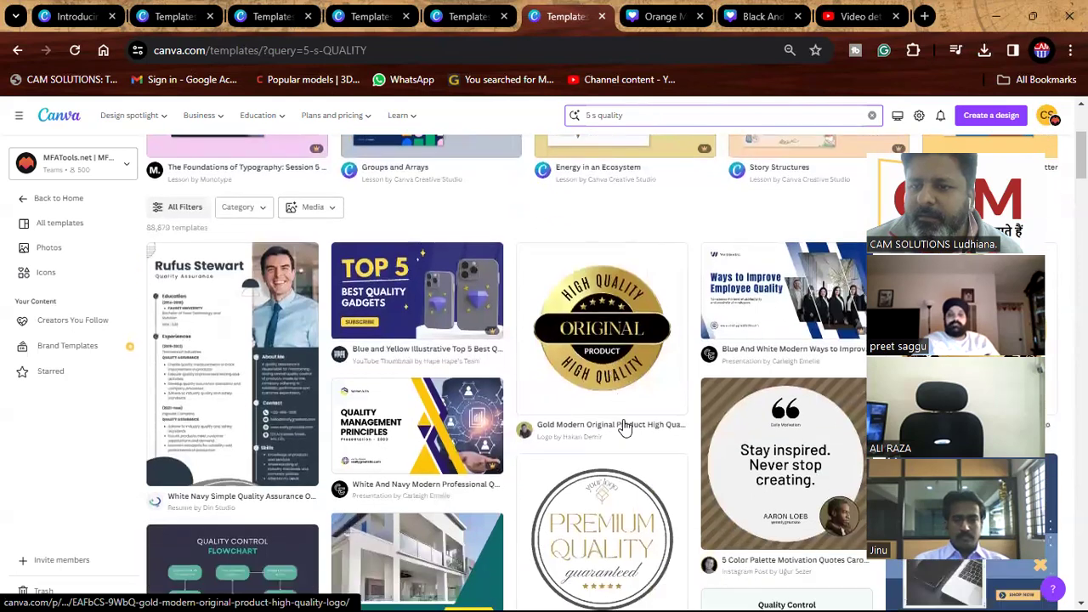
{"action": "scroll", "coordinate": [625, 427], "scroll_direction": "down", "scroll_amount": 5}
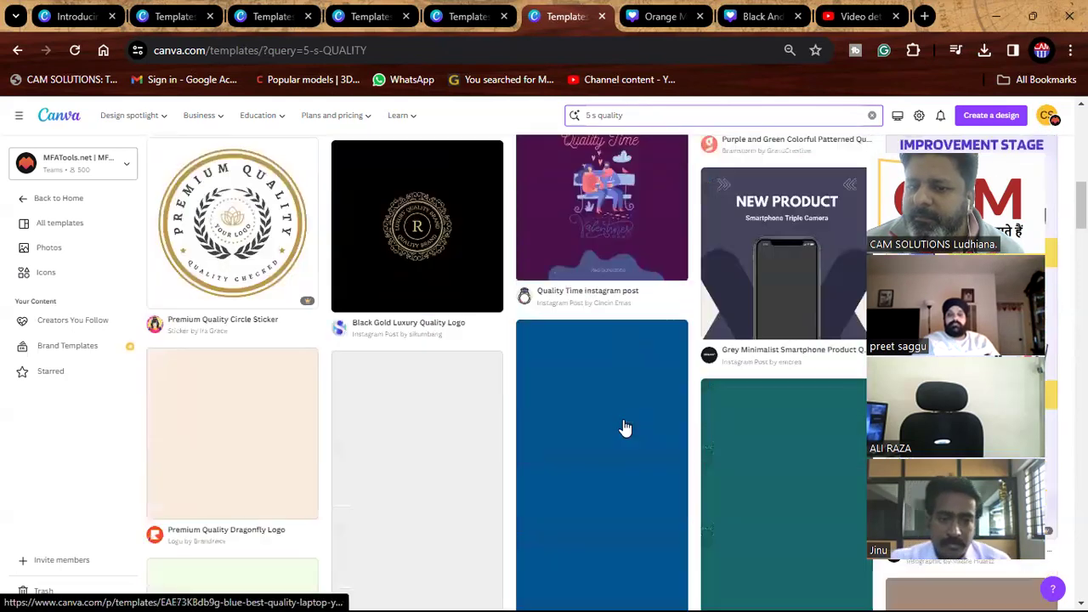
{"action": "scroll", "coordinate": [629, 427], "scroll_direction": "up", "scroll_amount": 3}
{"action": "scroll", "coordinate": [627, 425], "scroll_direction": "up", "scroll_amount": 5}
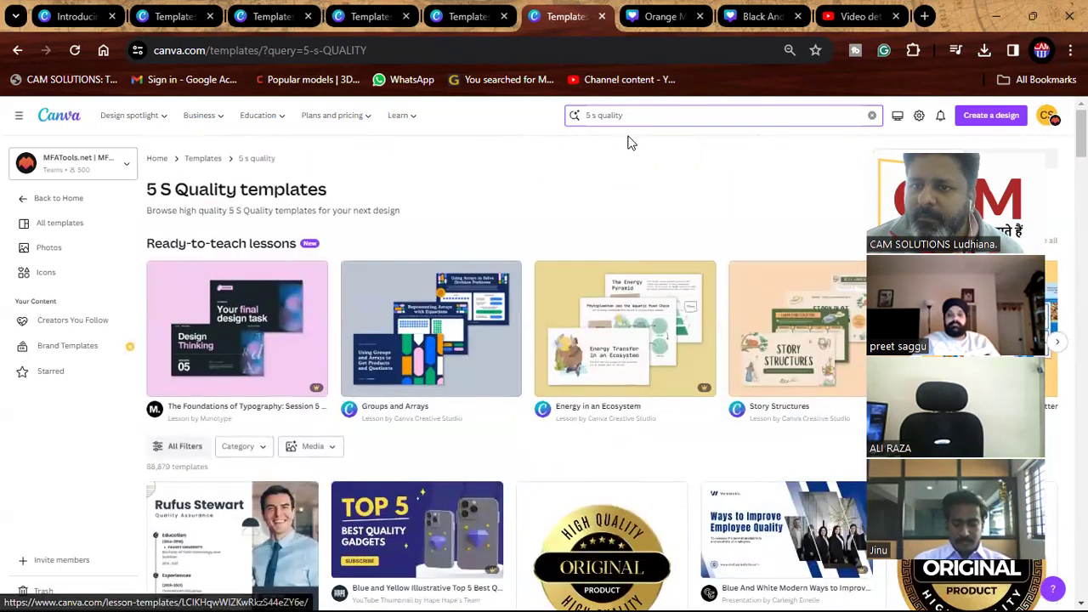
Revert the search to 5 s, view the Beige 5 Ways of Thinking poster, then go back.
{"action": "left_click", "coordinate": [635, 116]}
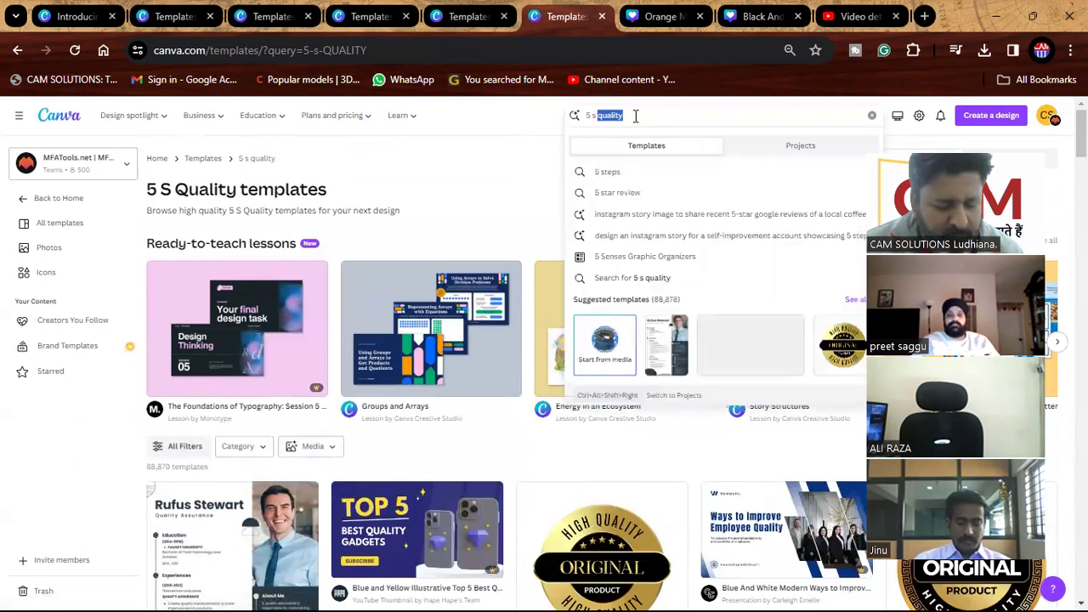
{"action": "key", "text": "BackSpace"}
{"action": "key", "text": "Return"}
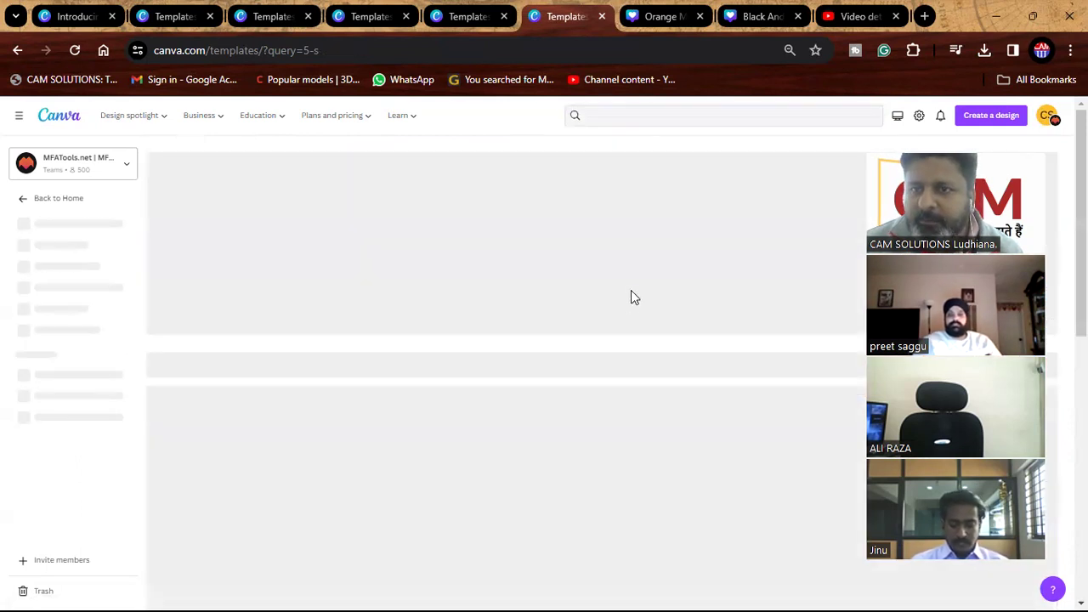
{"action": "scroll", "coordinate": [619, 345], "scroll_direction": "down", "scroll_amount": 3}
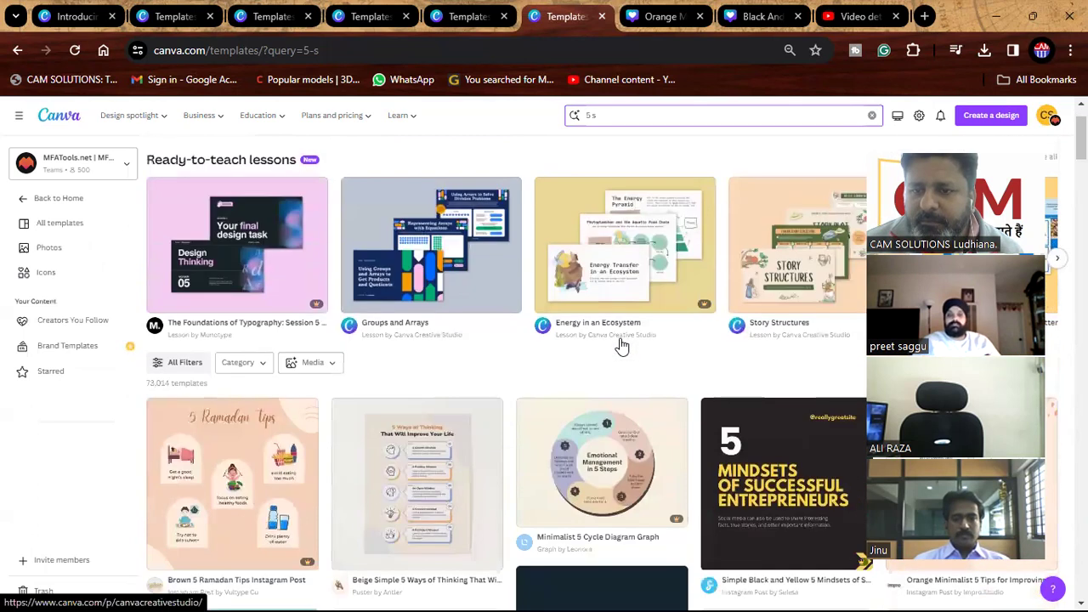
{"action": "left_click", "coordinate": [441, 351]}
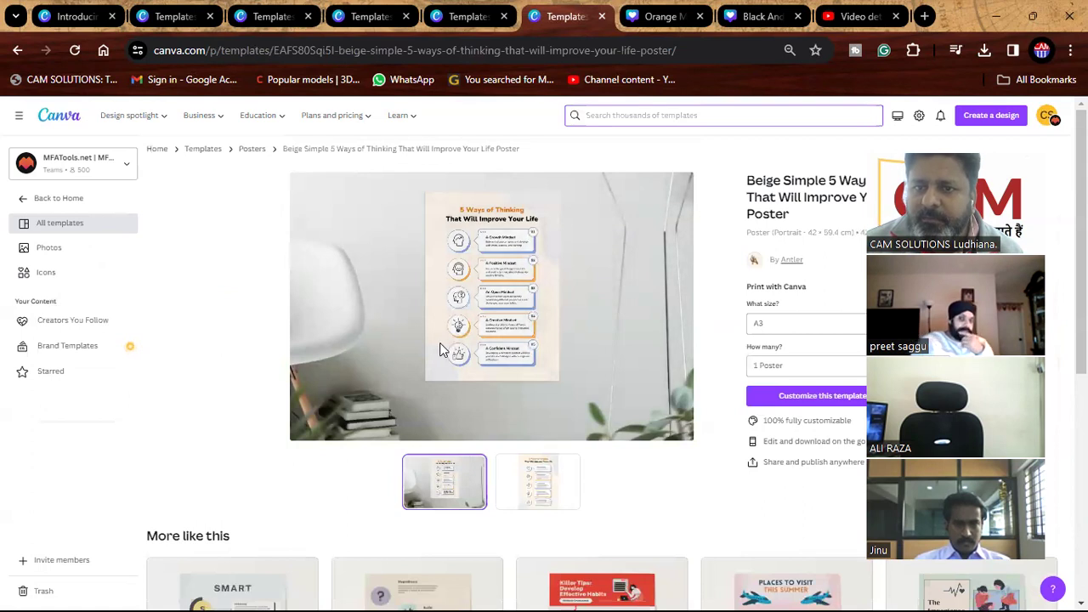
{"action": "left_click", "coordinate": [16, 51]}
{"action": "mouse_move", "coordinate": [360, 117]}
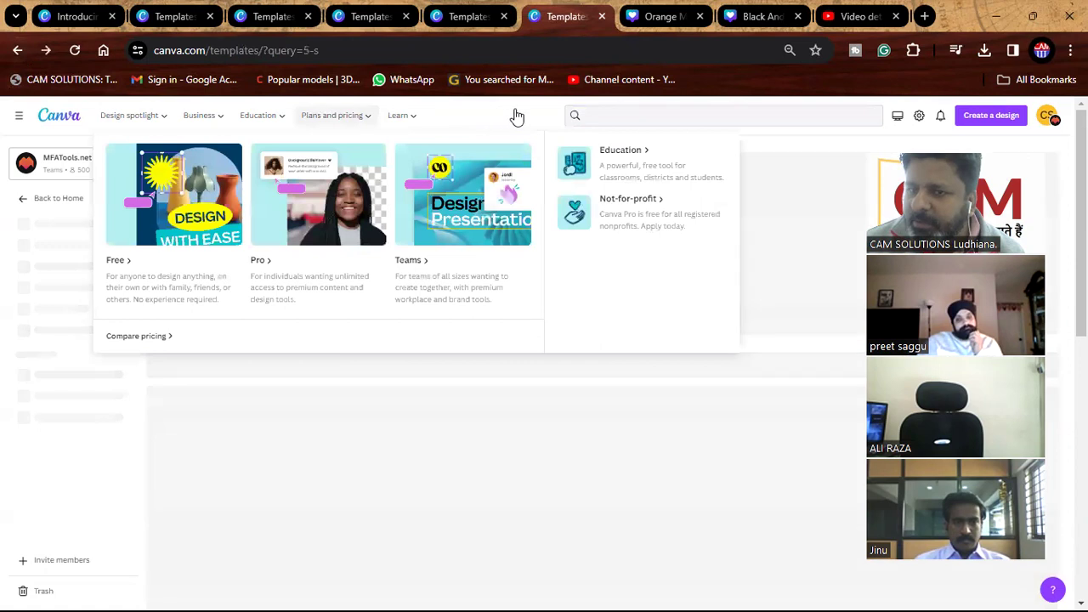
{"action": "left_click", "coordinate": [624, 115]}
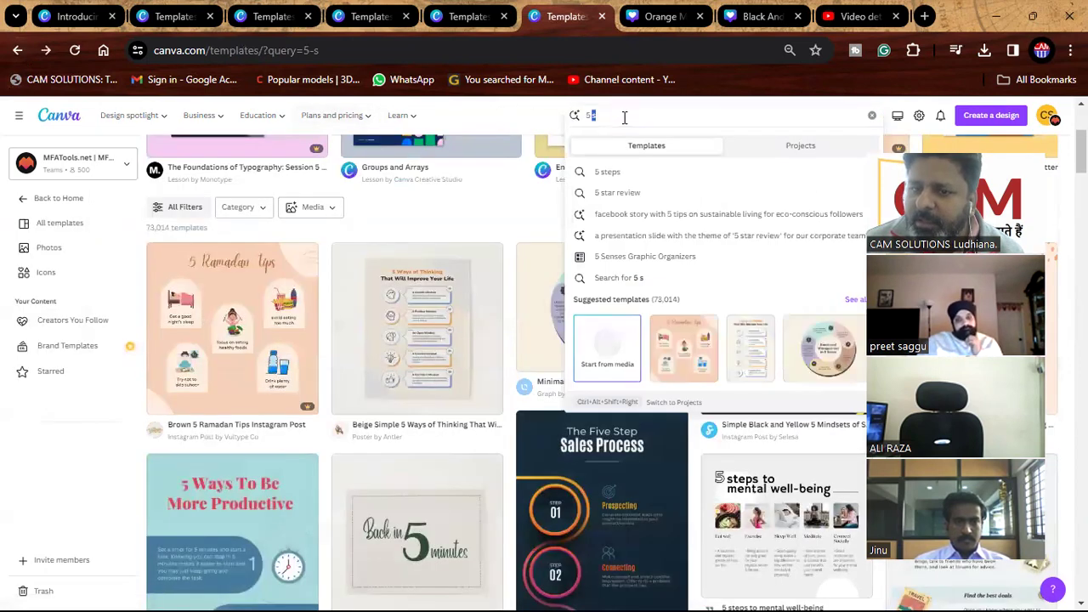